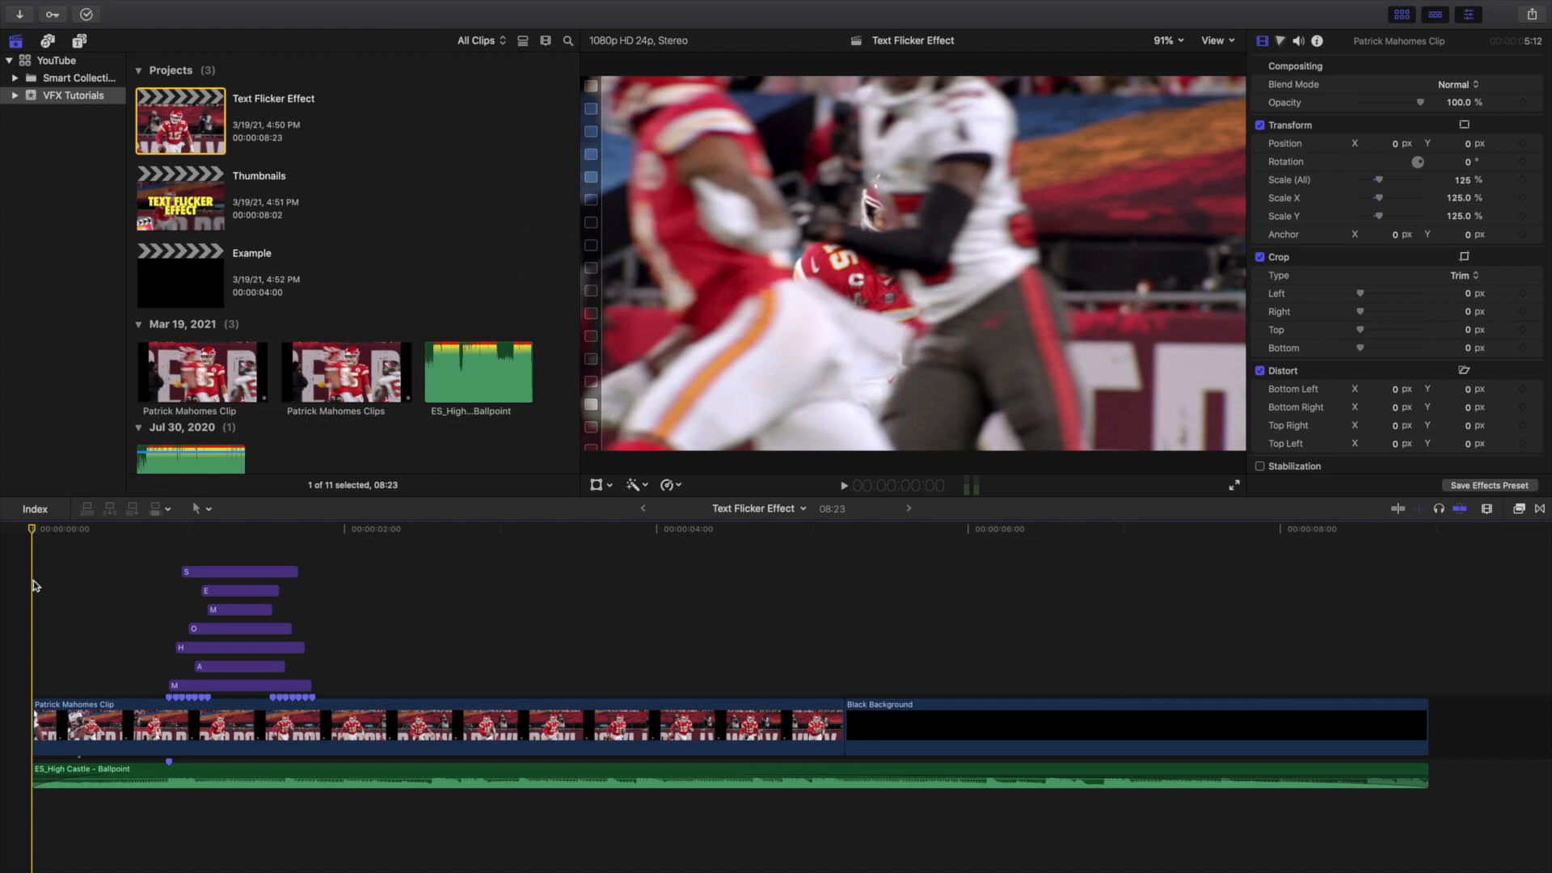
- Play the Text Flicker Effect project from the start several times to review the finished MAHOMES title animation
key("space")
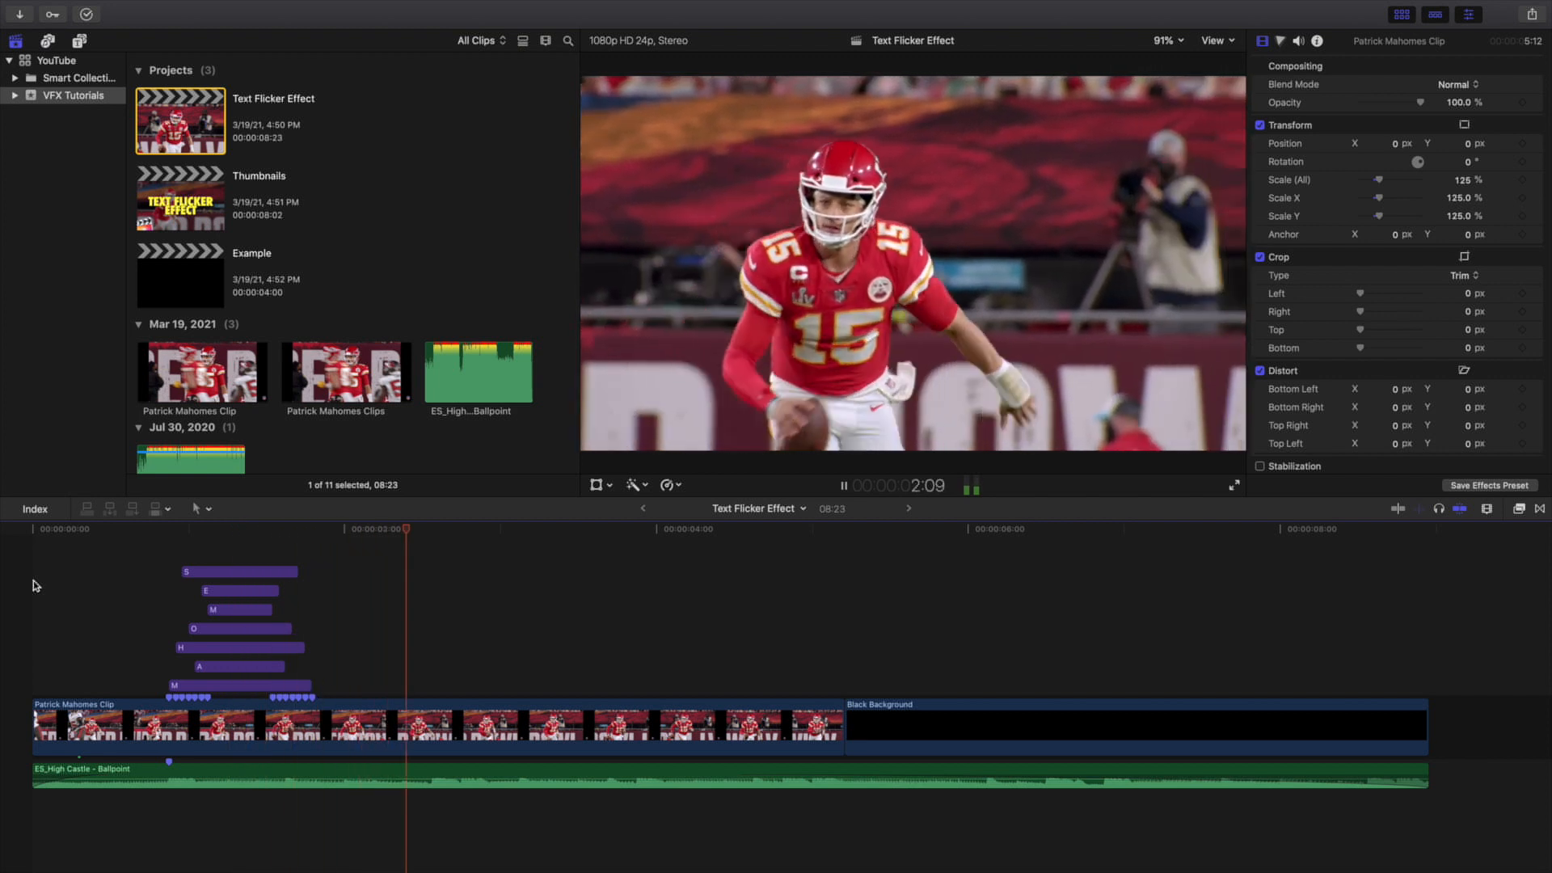
left_click(33, 586)
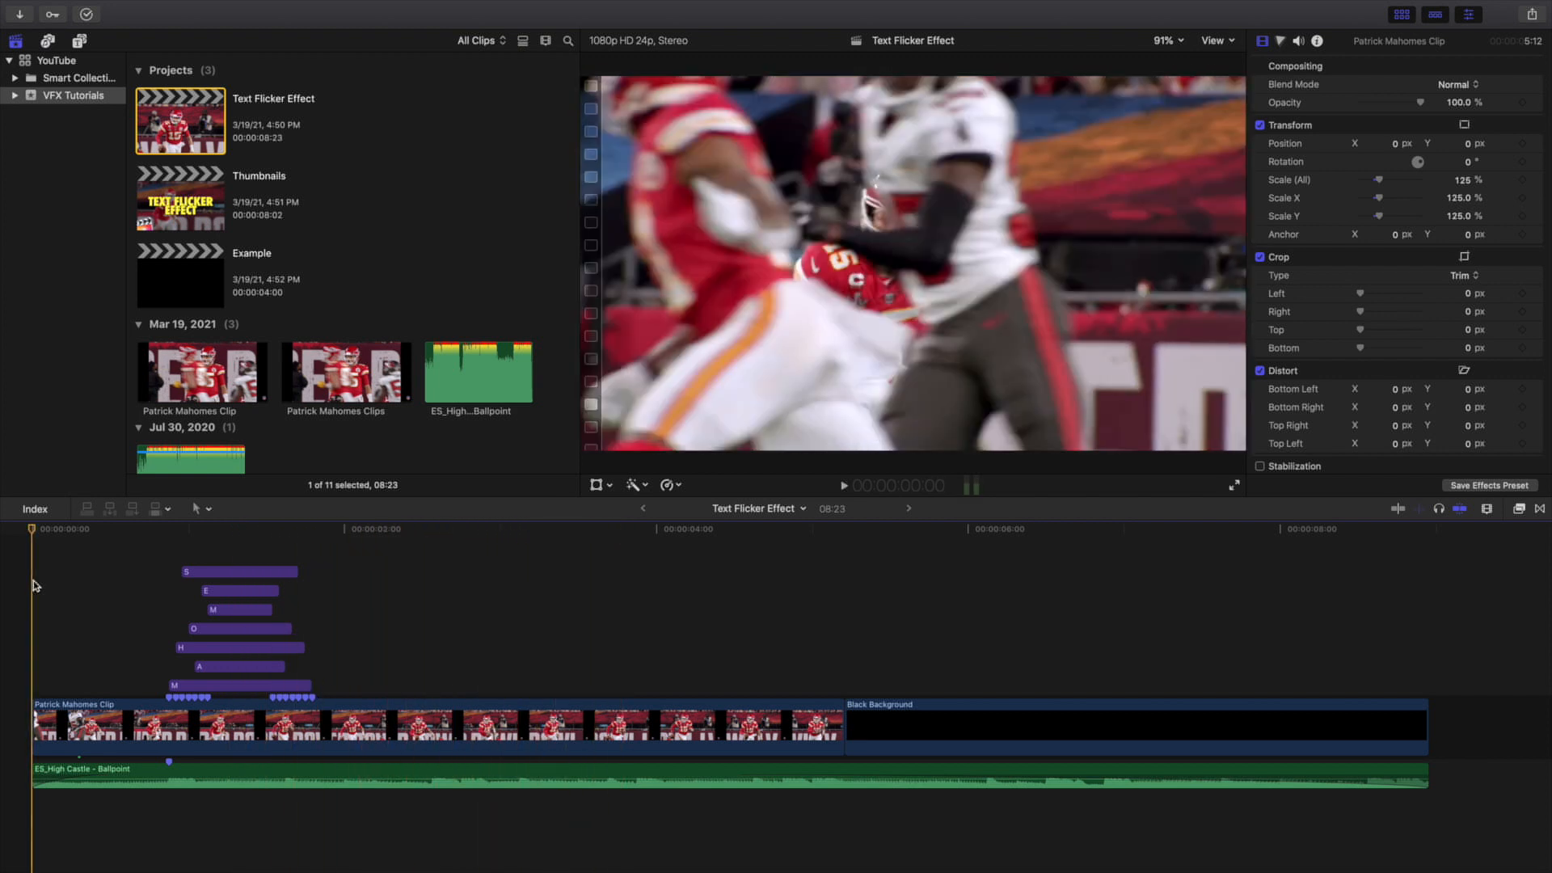
key("space")
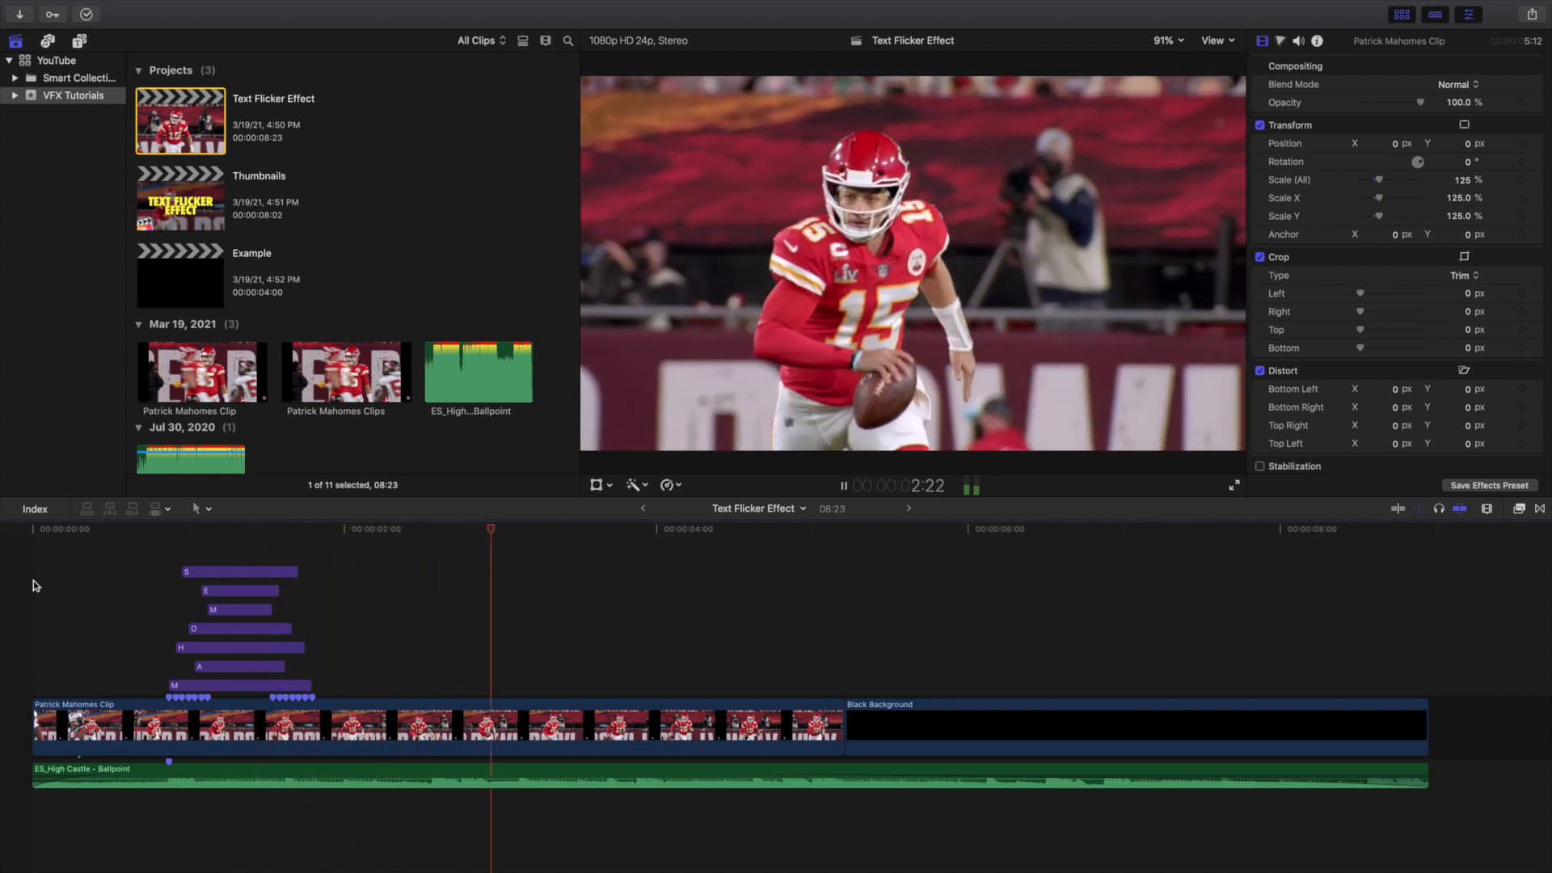
left_click(33, 586)
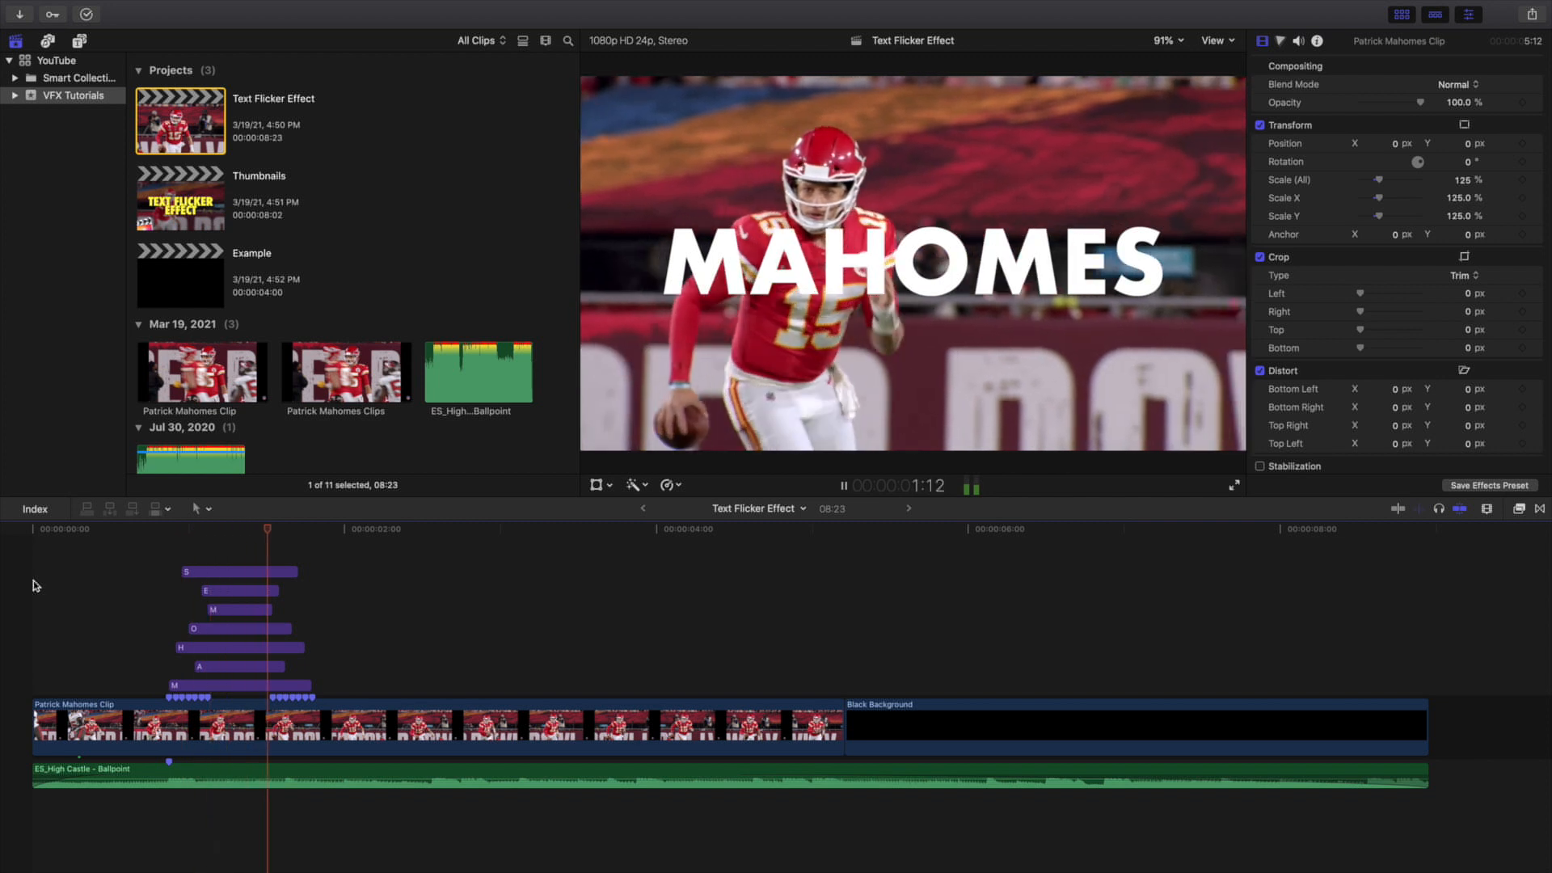
left_click(33, 586)
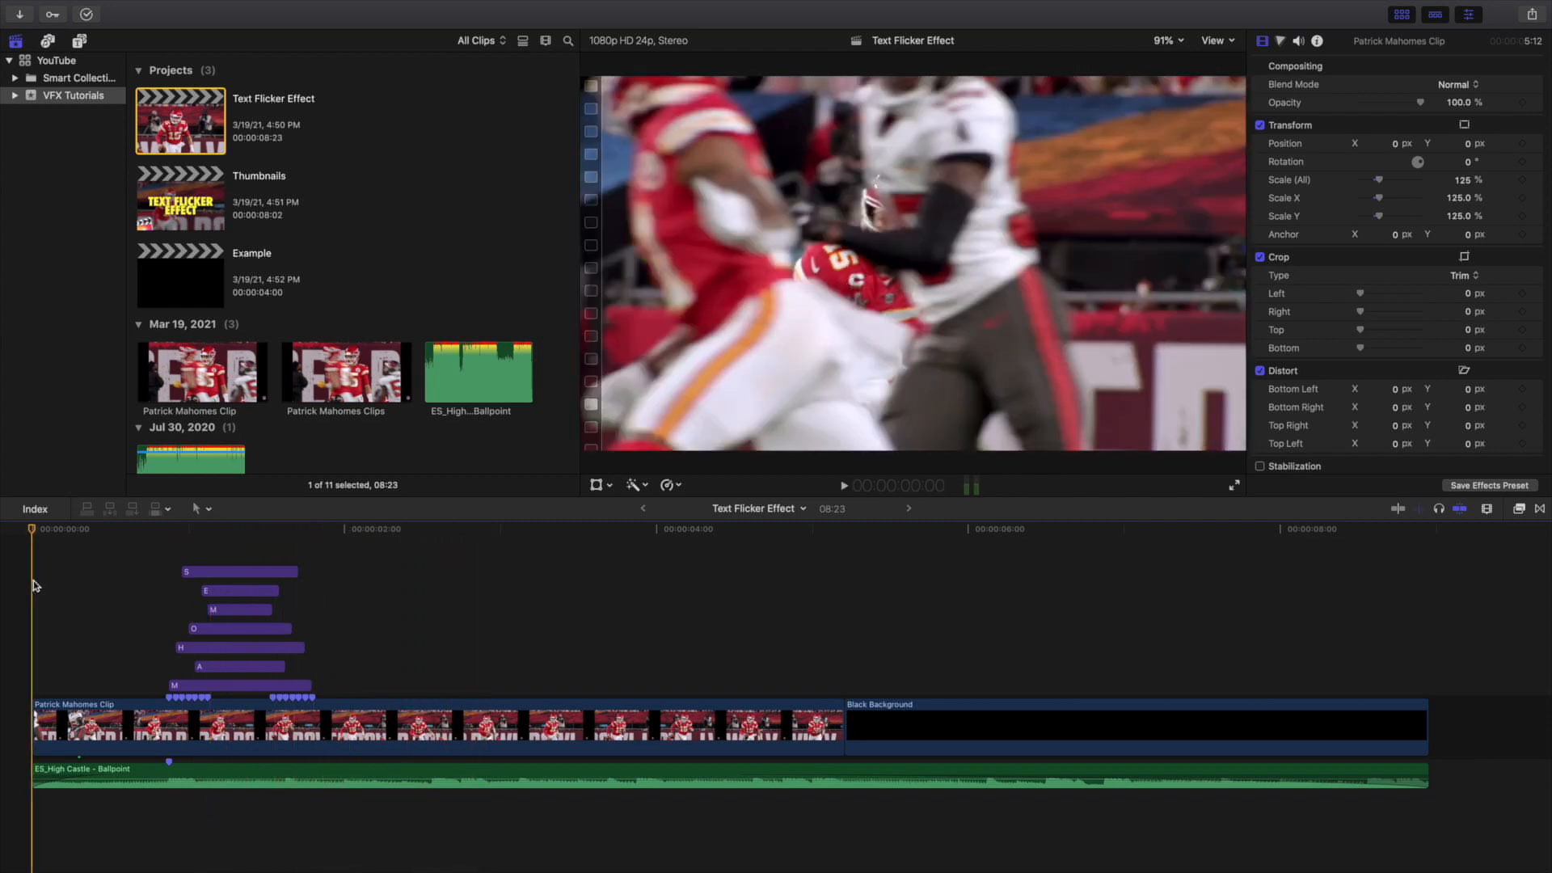
key("space")
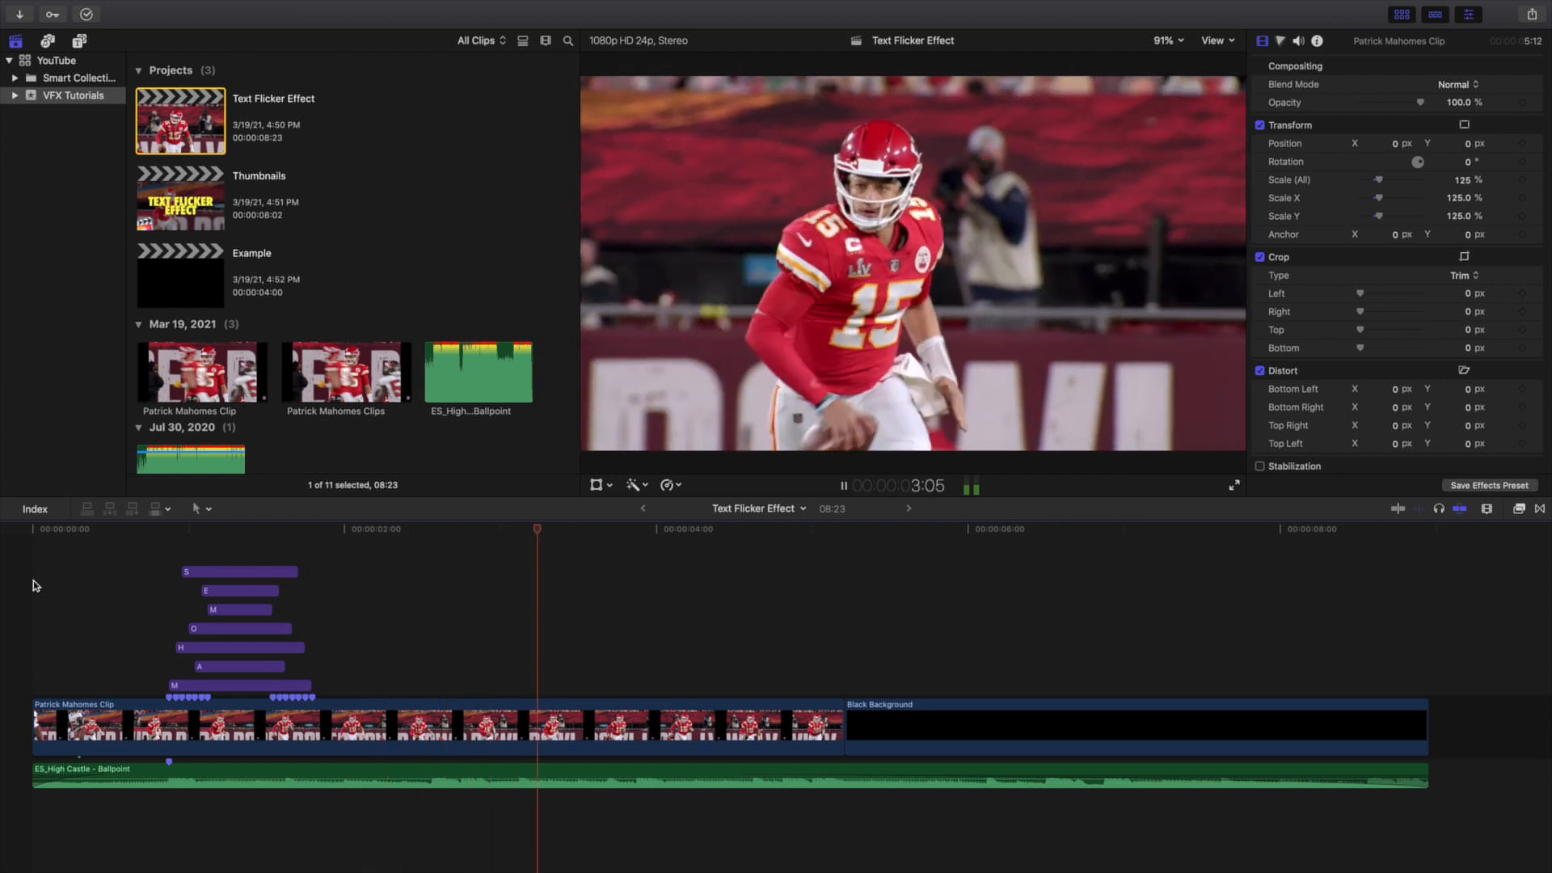
key("space")
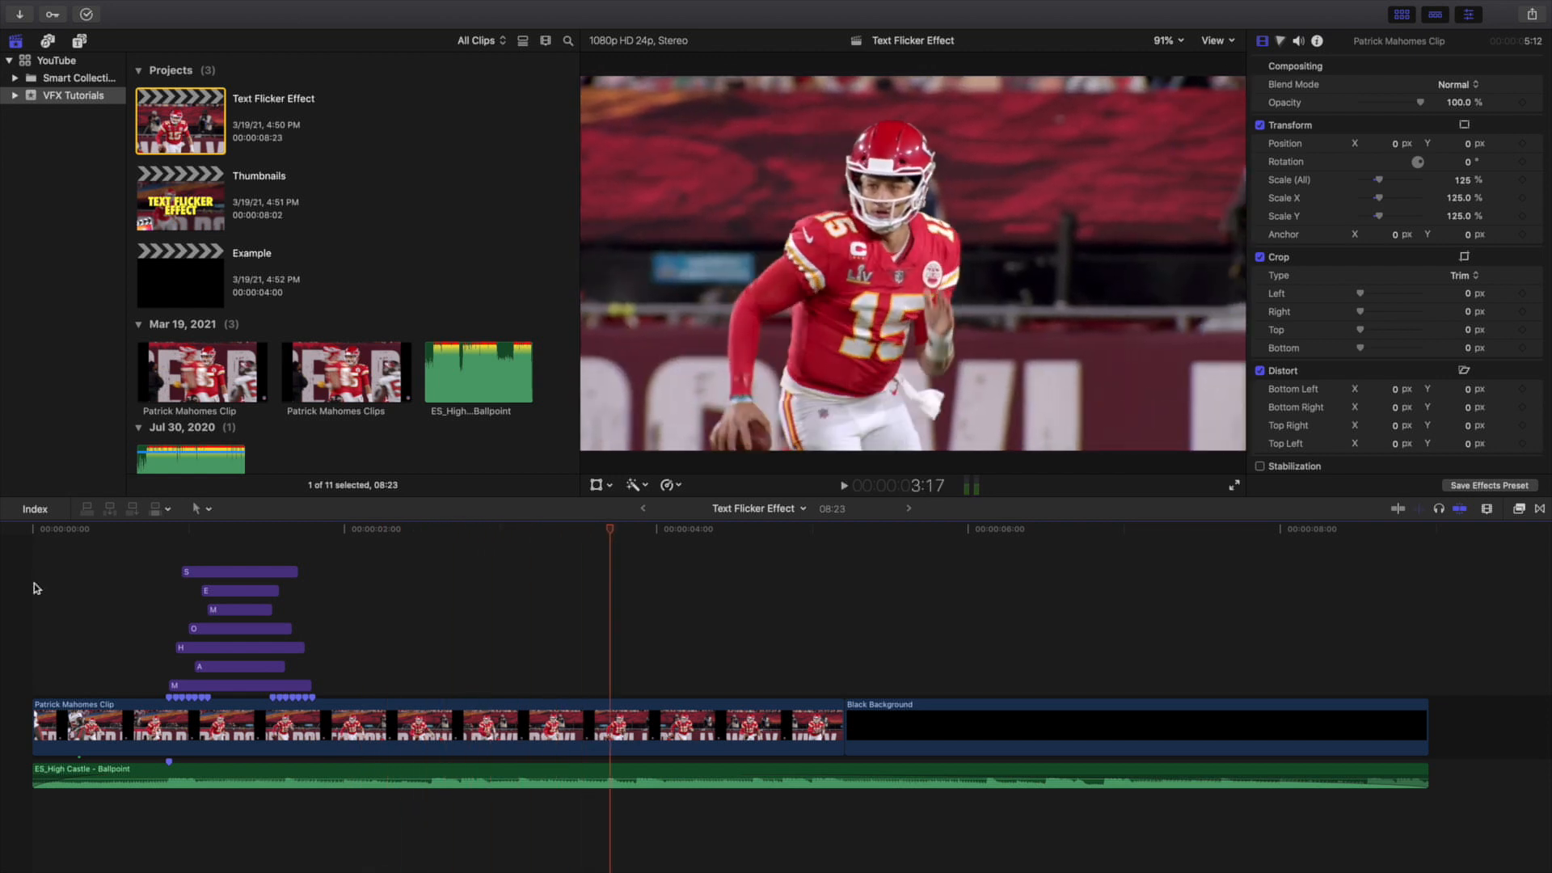
- Open the Example project and add a Basic Title above the start of the black background clip
double_click(179, 296)
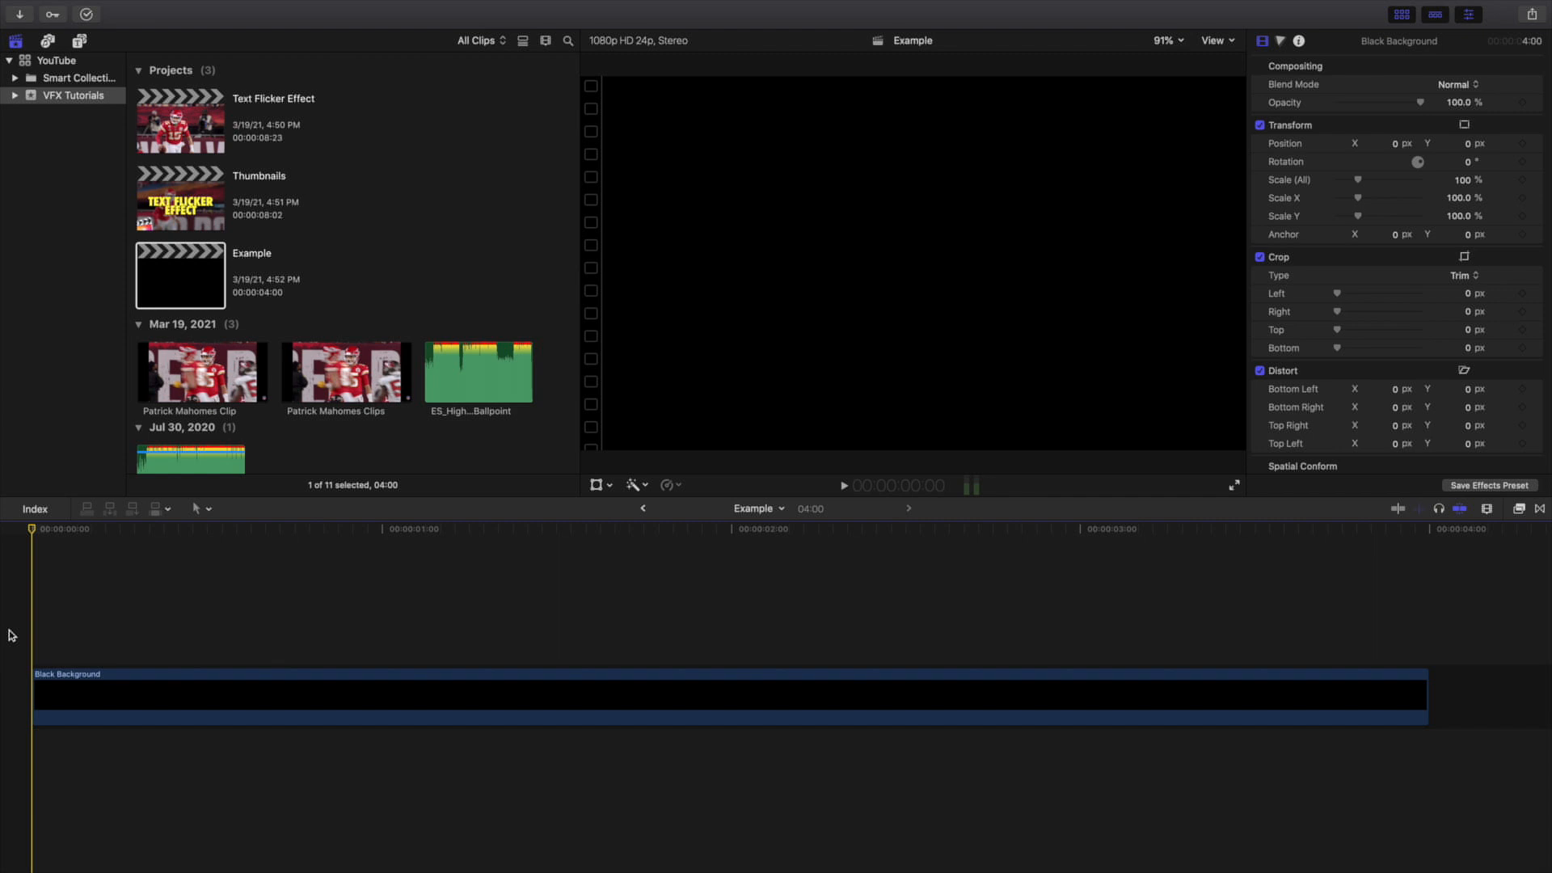
left_click(81, 41)
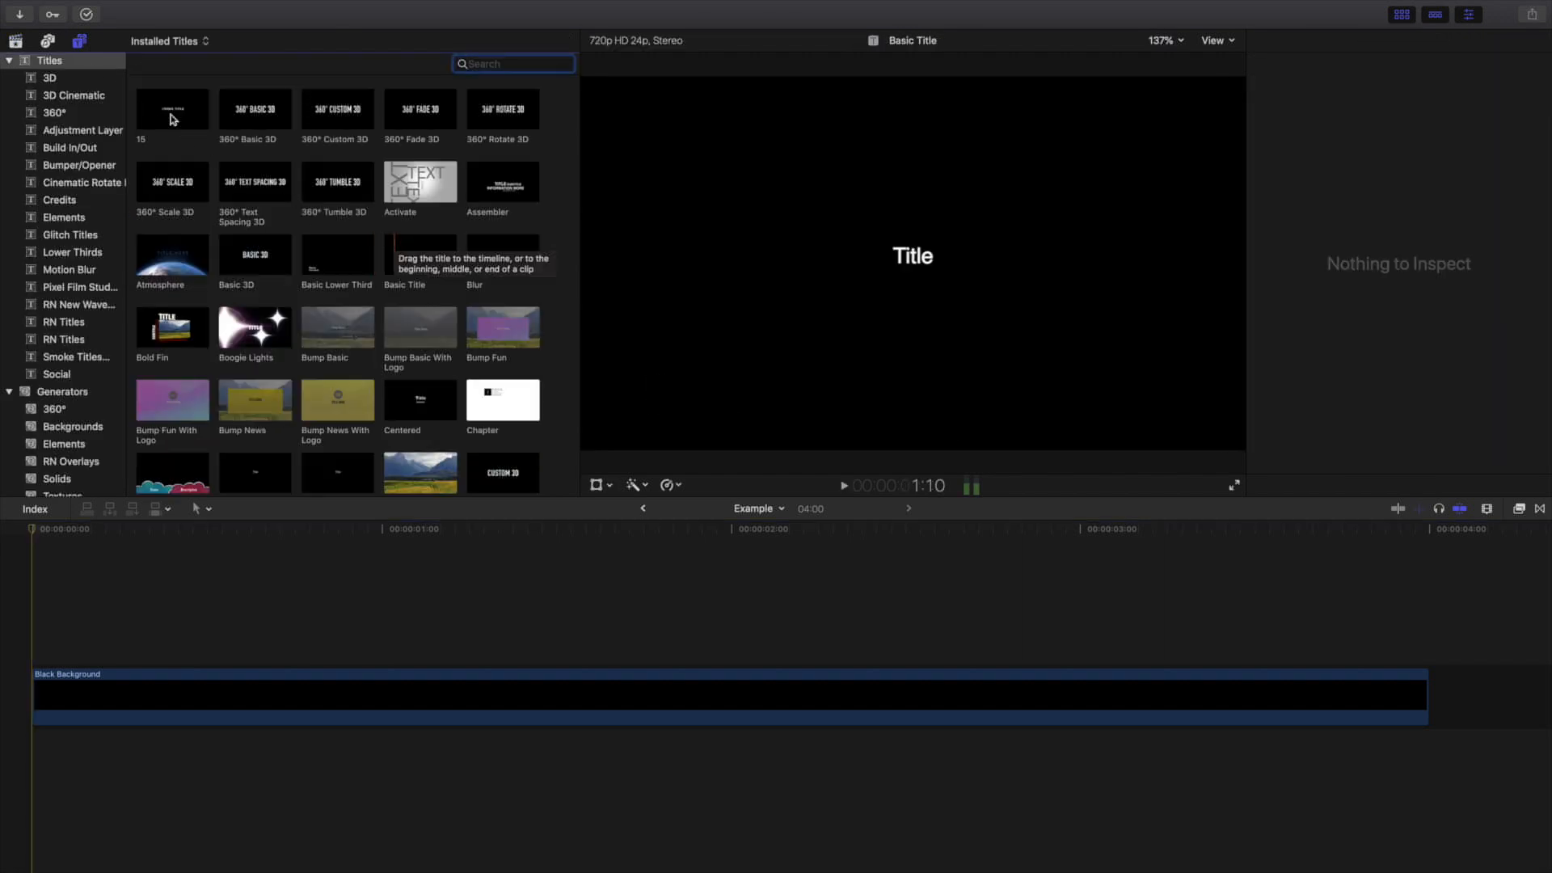
left_click(15, 40)
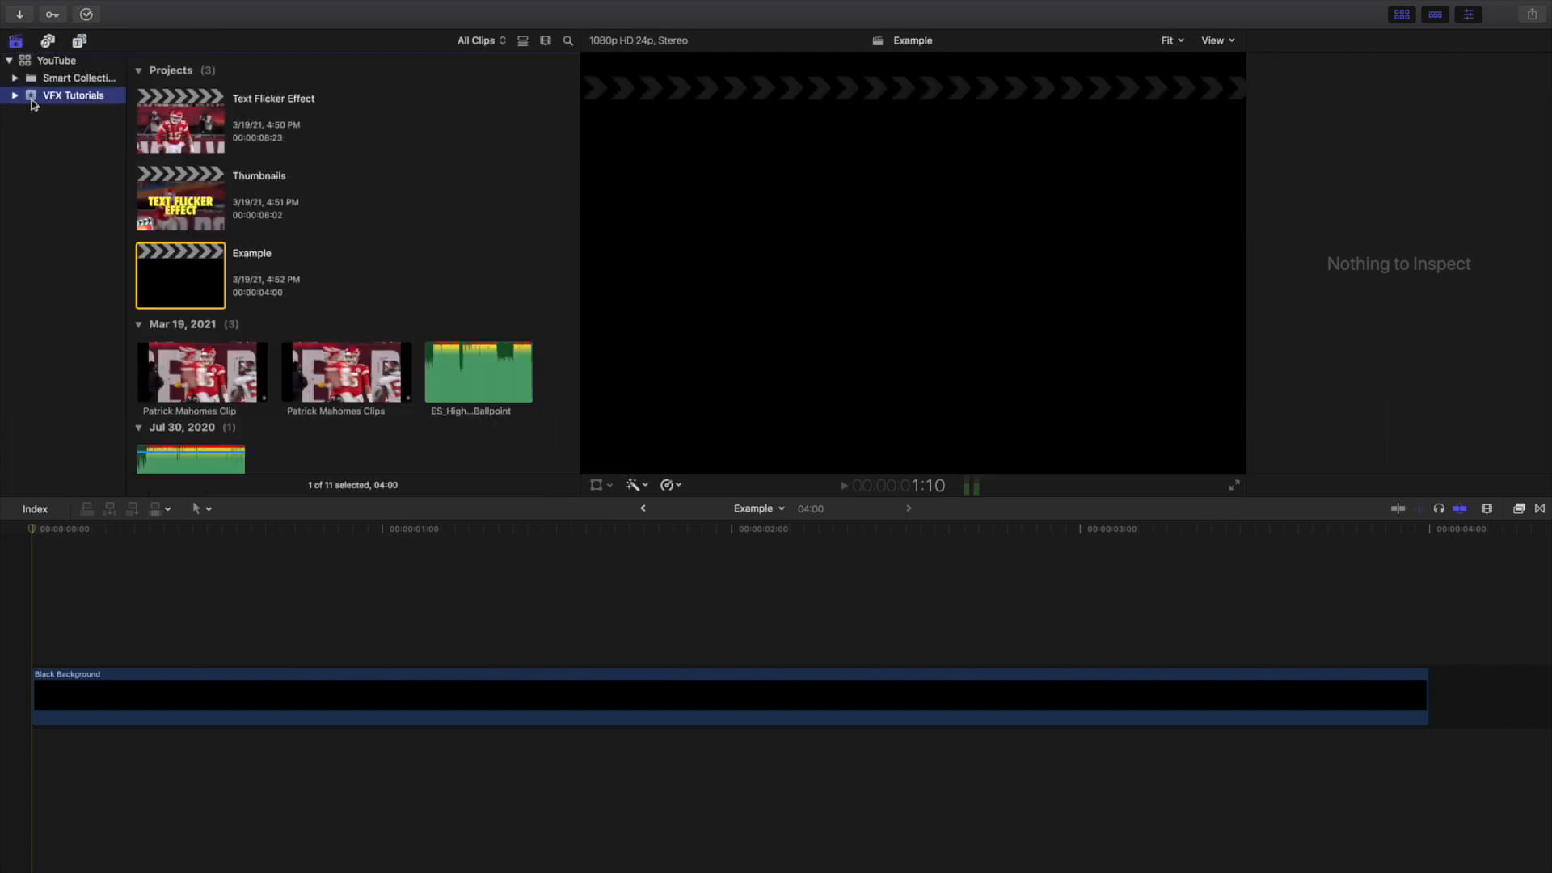
left_click(35, 597)
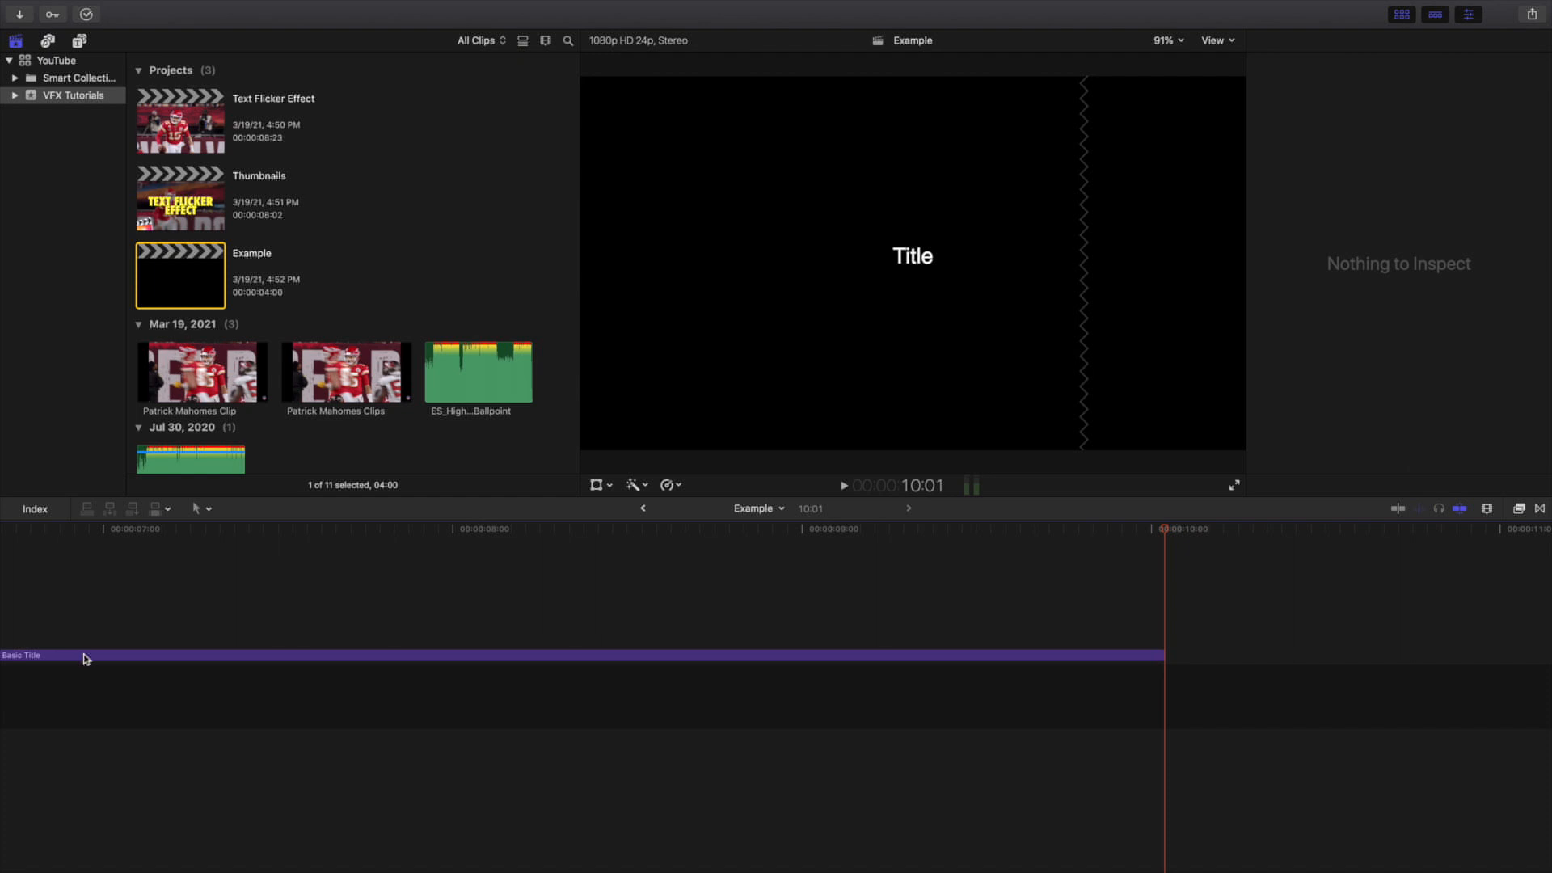
- Trim both ends of the Basic Title to a duration of about 1:05 within the black background clip
left_click(85, 656)
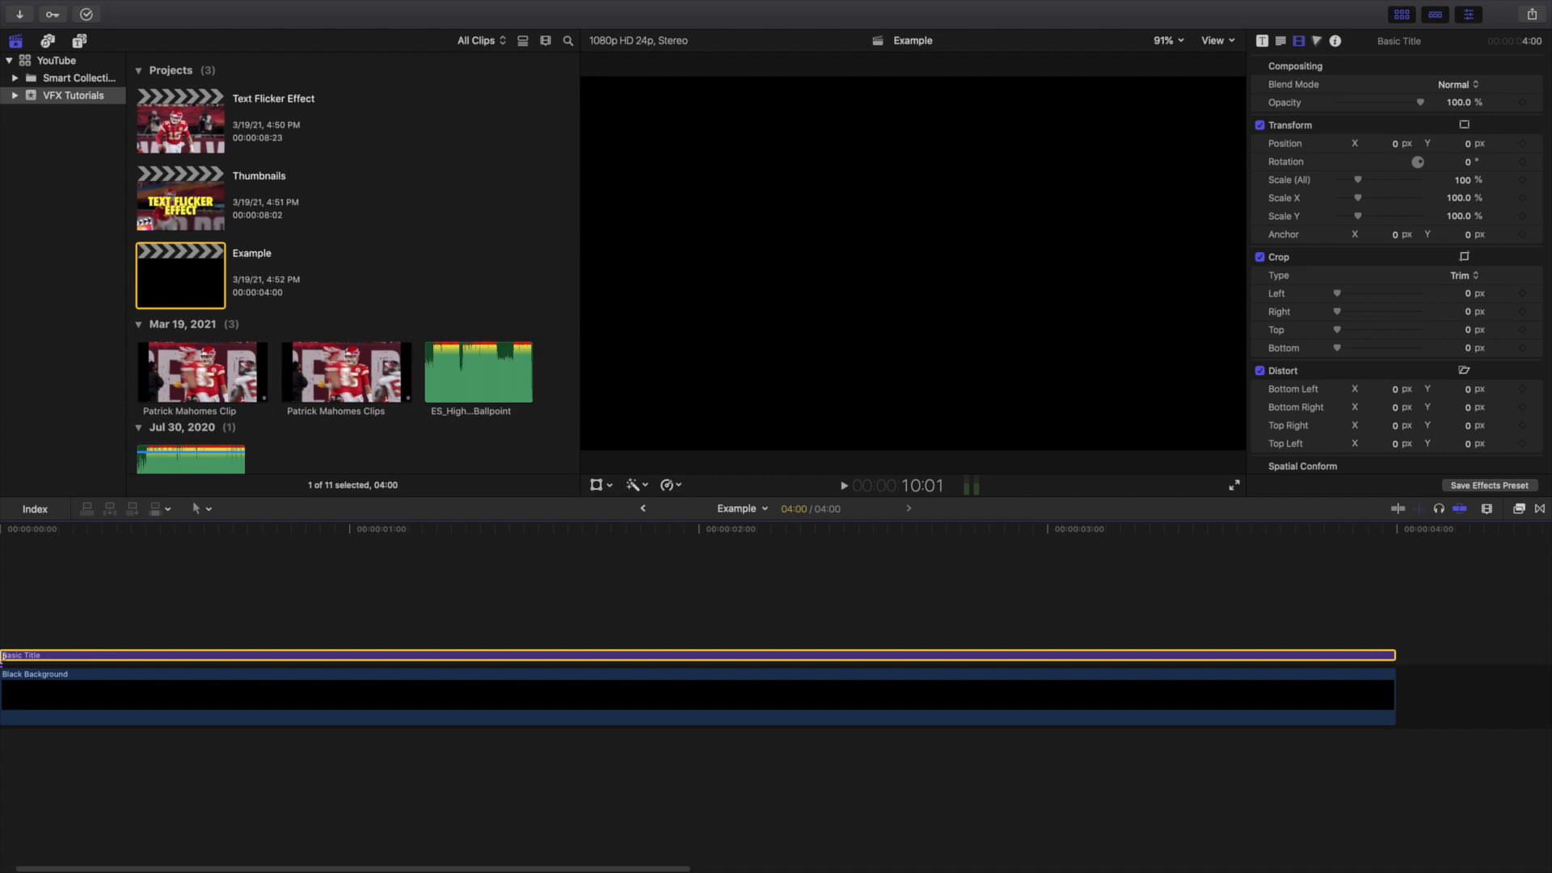
scroll(121, 773, "left", 2)
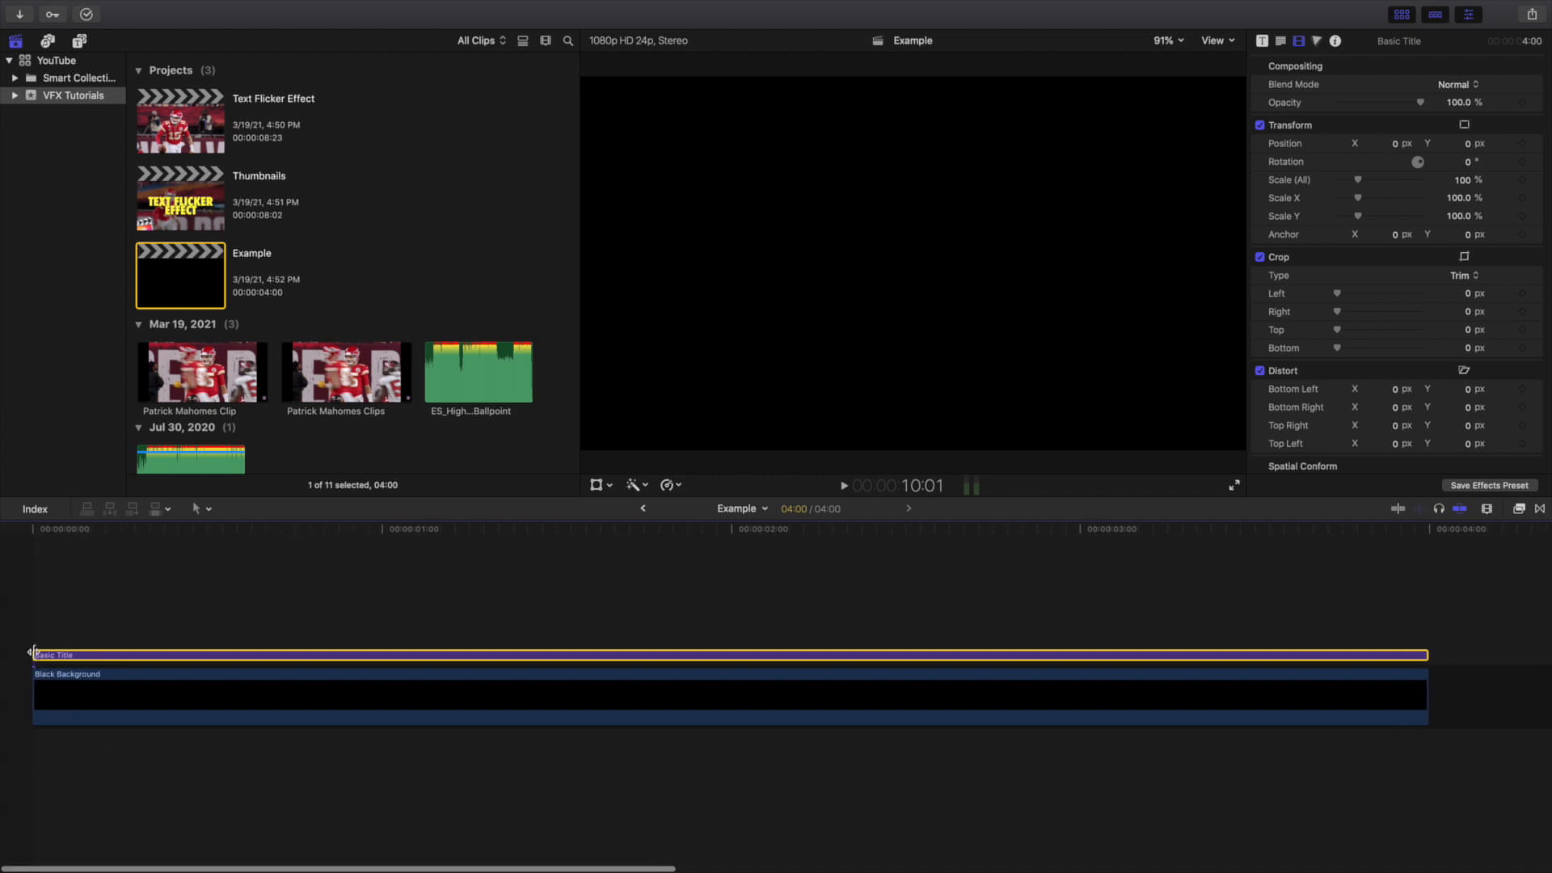
left_click_drag(32, 653, 408, 642)
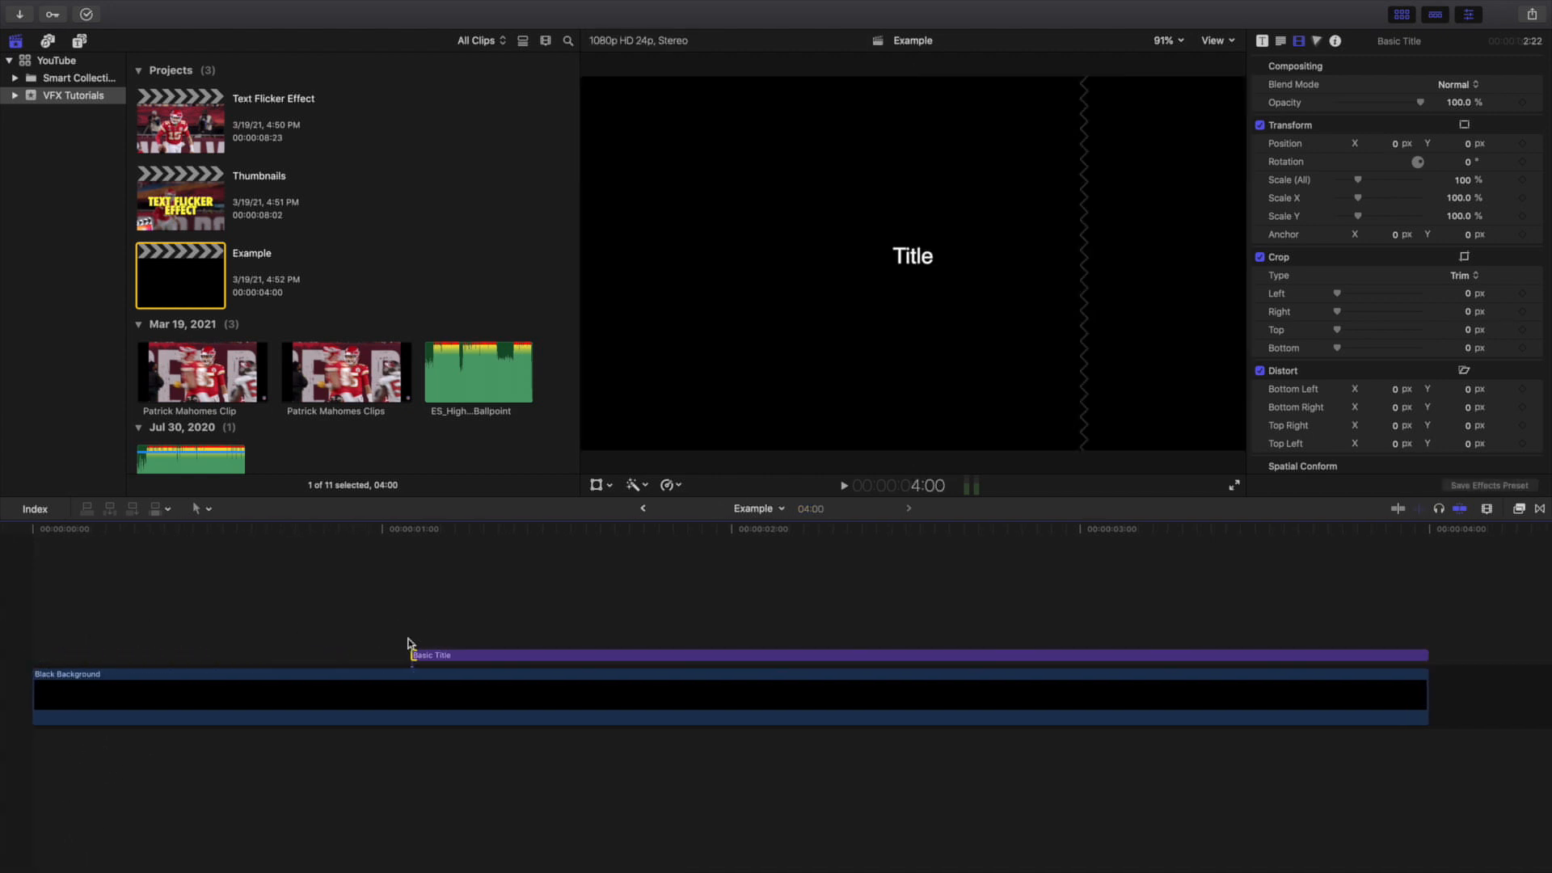
left_click_drag(1427, 655, 824, 653)
- Mark the 1:00 point on the black background clip and move the Basic Title to start there
left_click(373, 627)
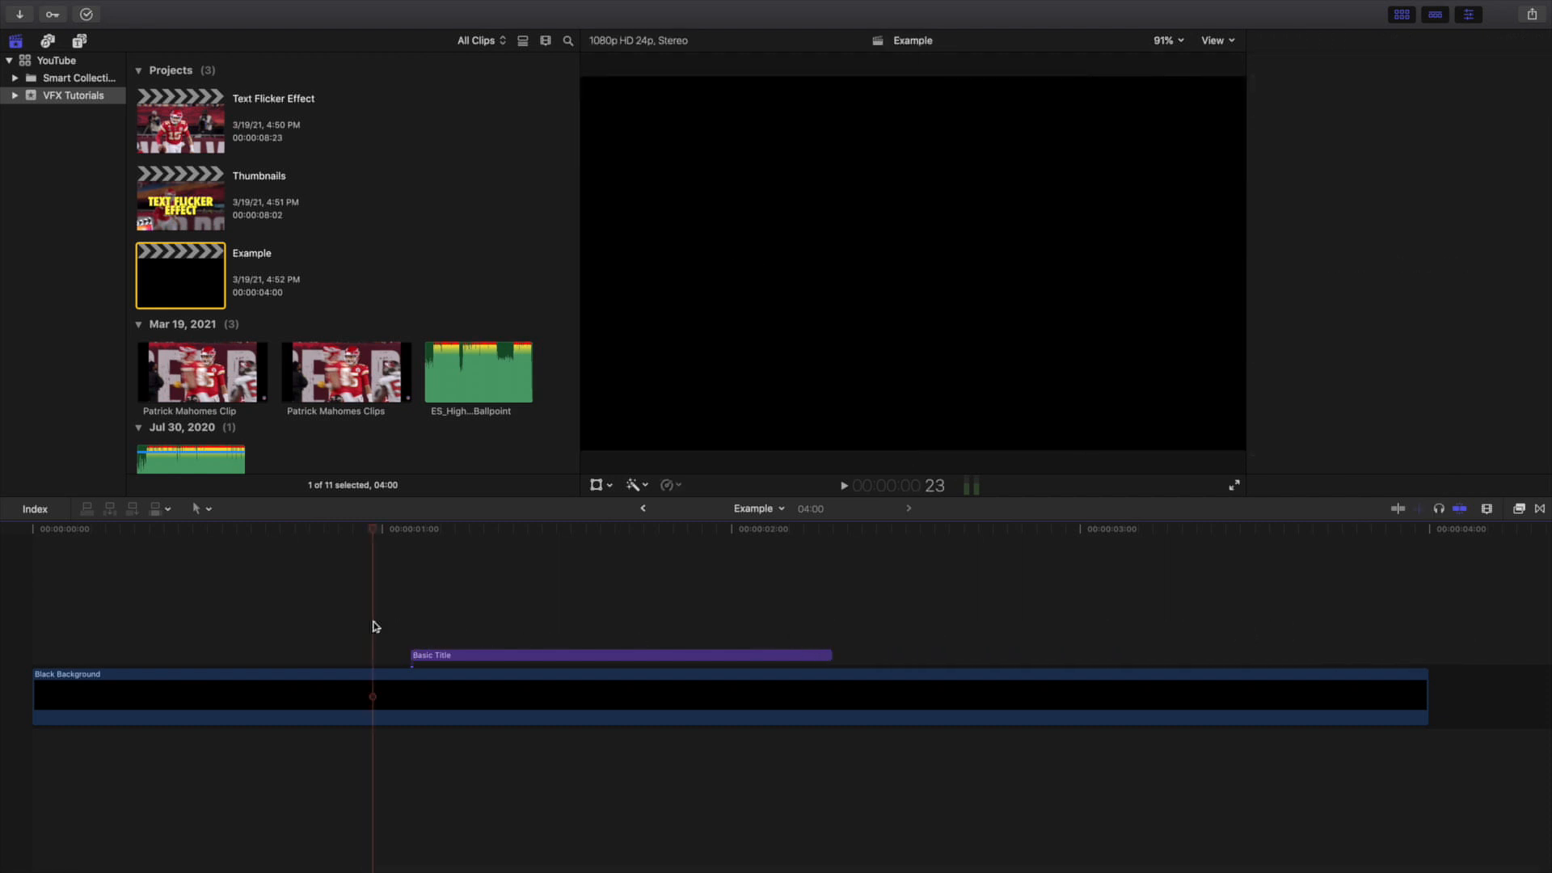
key("Right")
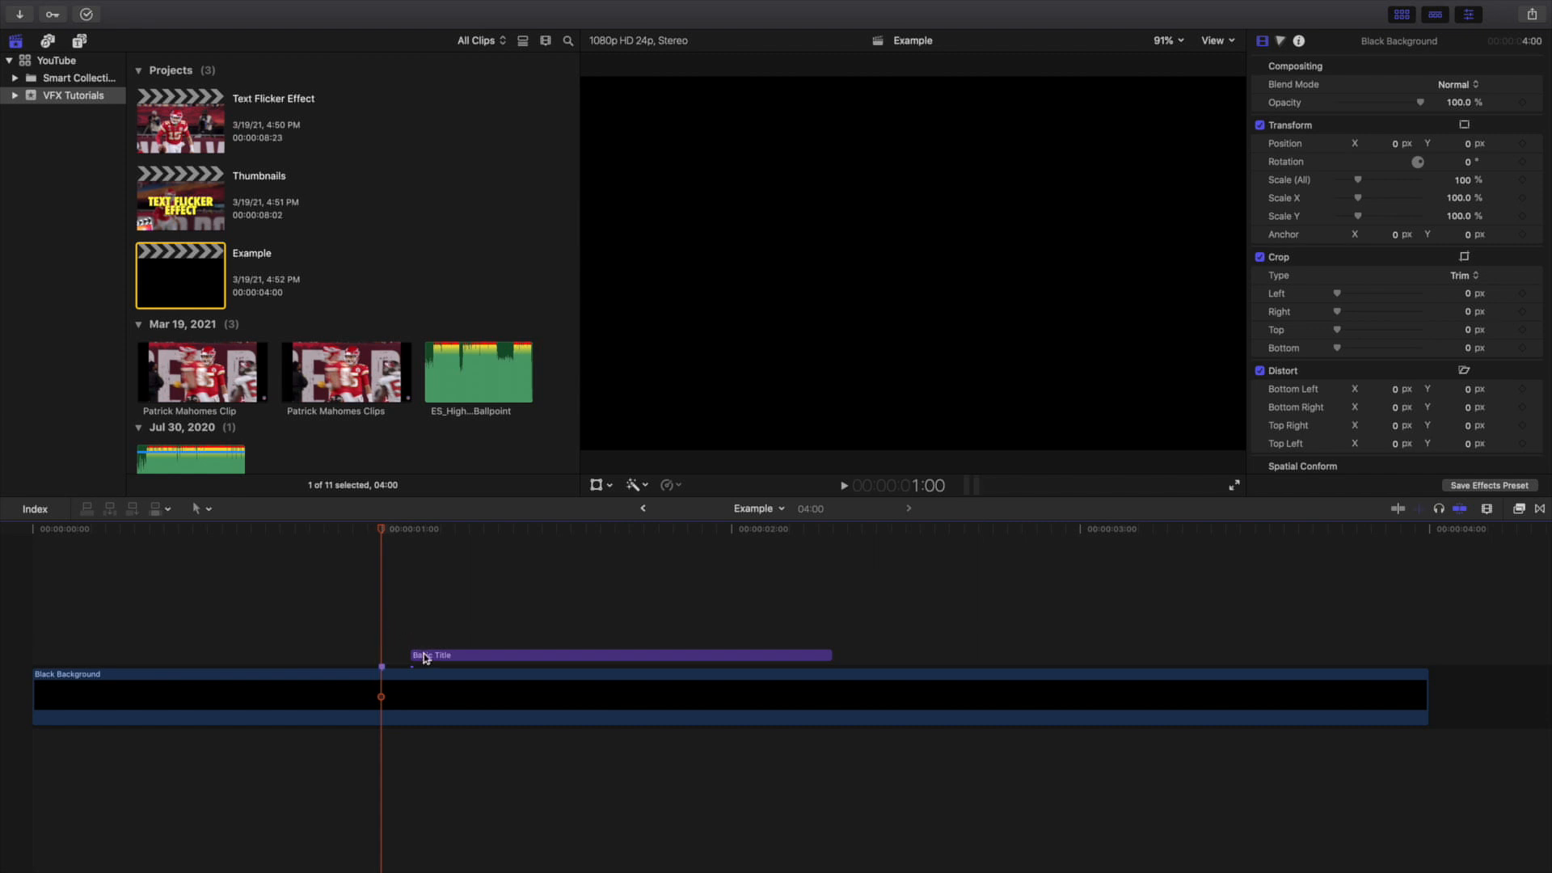
left_click_drag(424, 655, 393, 654)
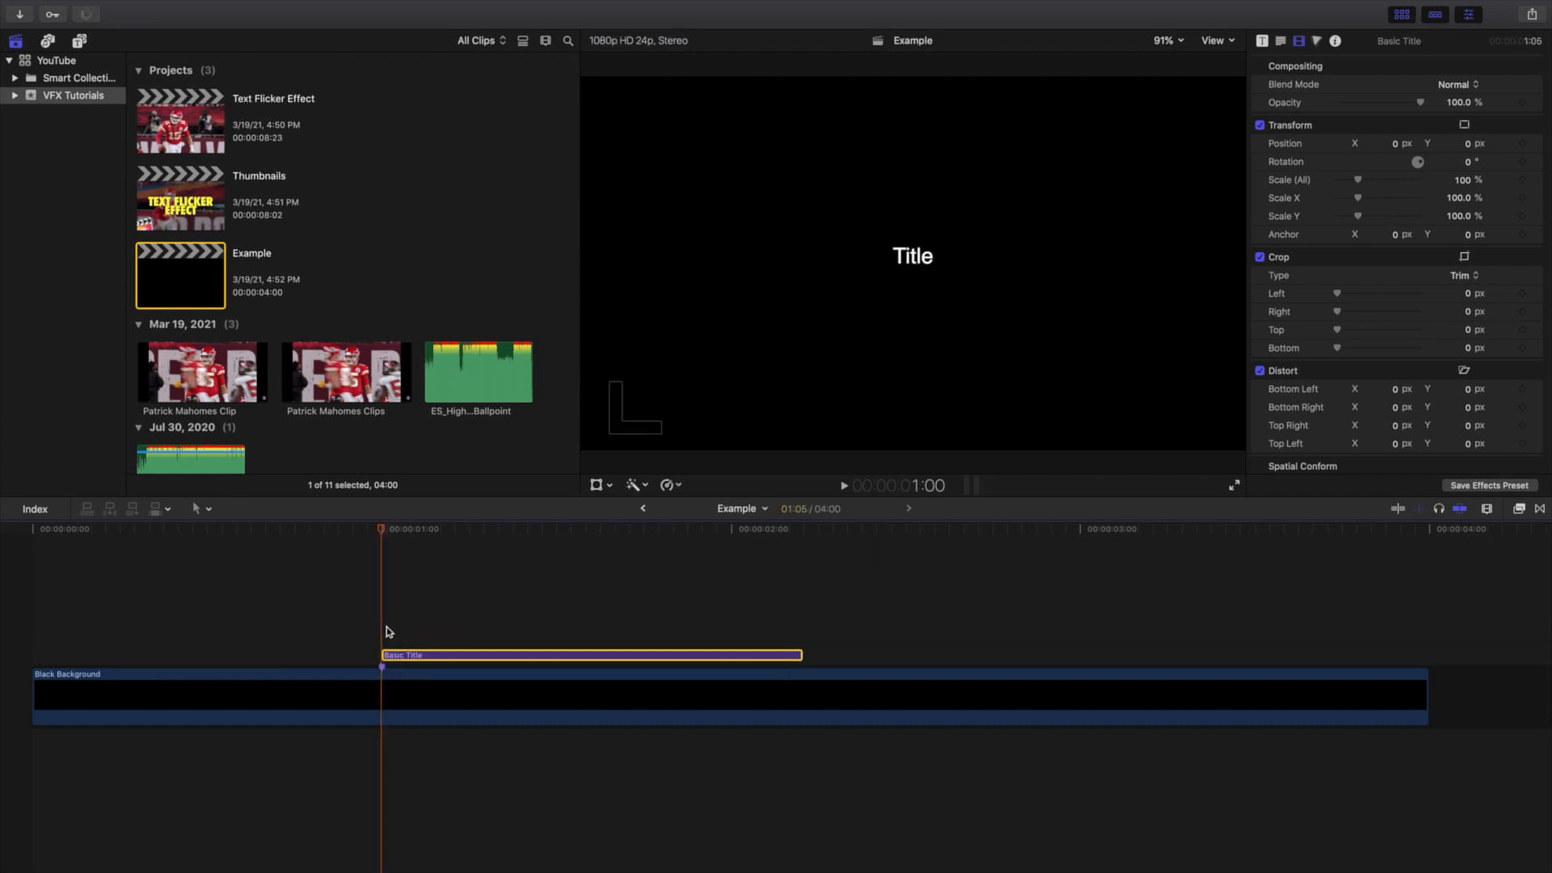
- Change the title's text to TEST and set its size to 250
left_click(1279, 41)
double_click(1329, 111)
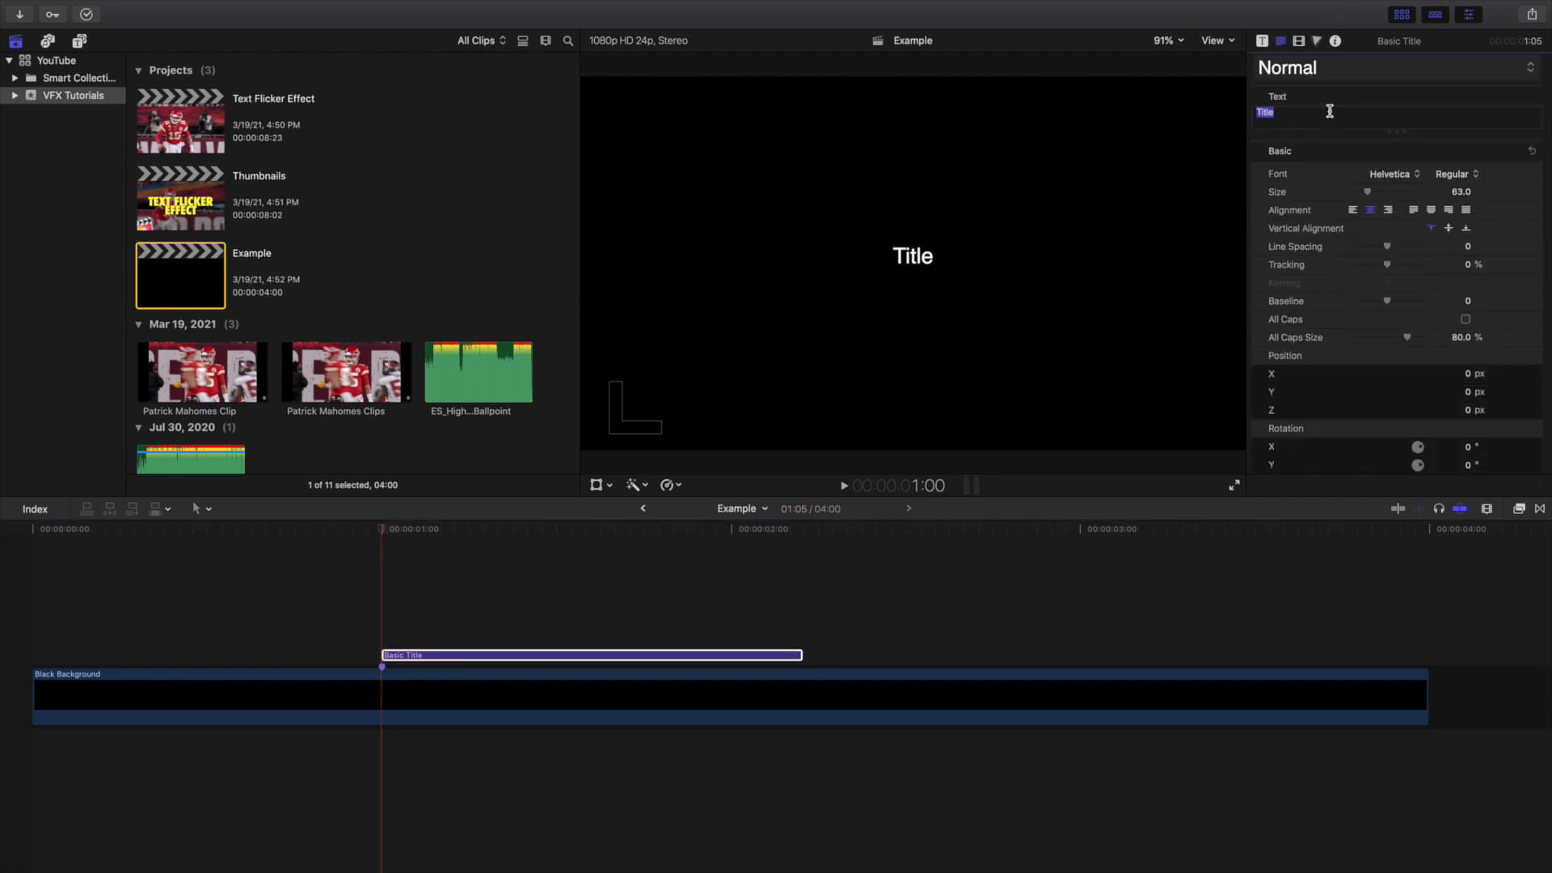
type("TEST")
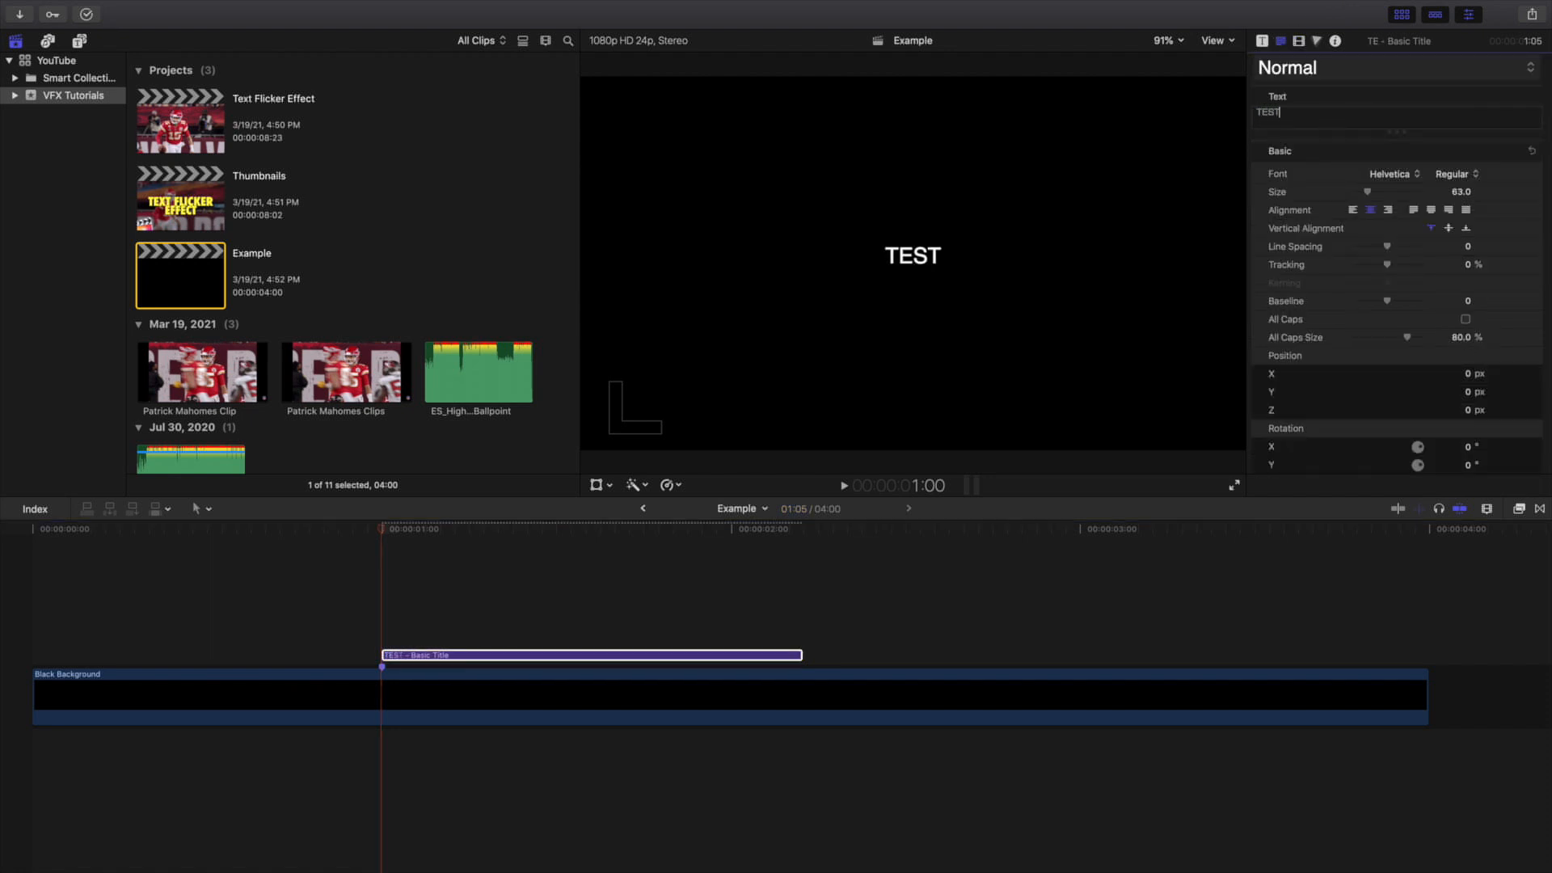
left_click(1457, 191)
type("250")
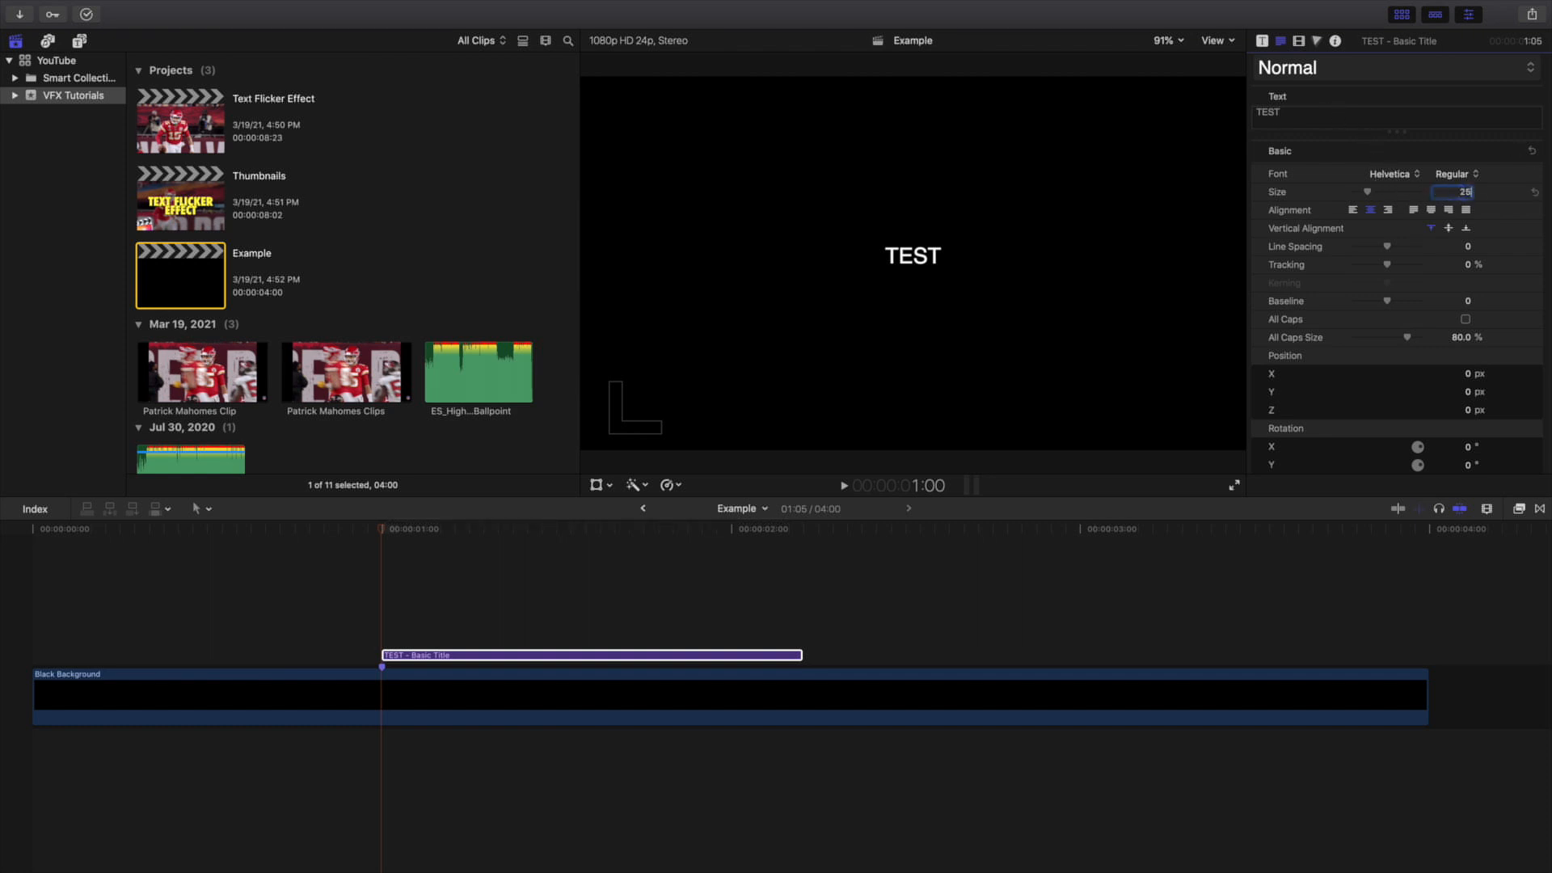
key("Return")
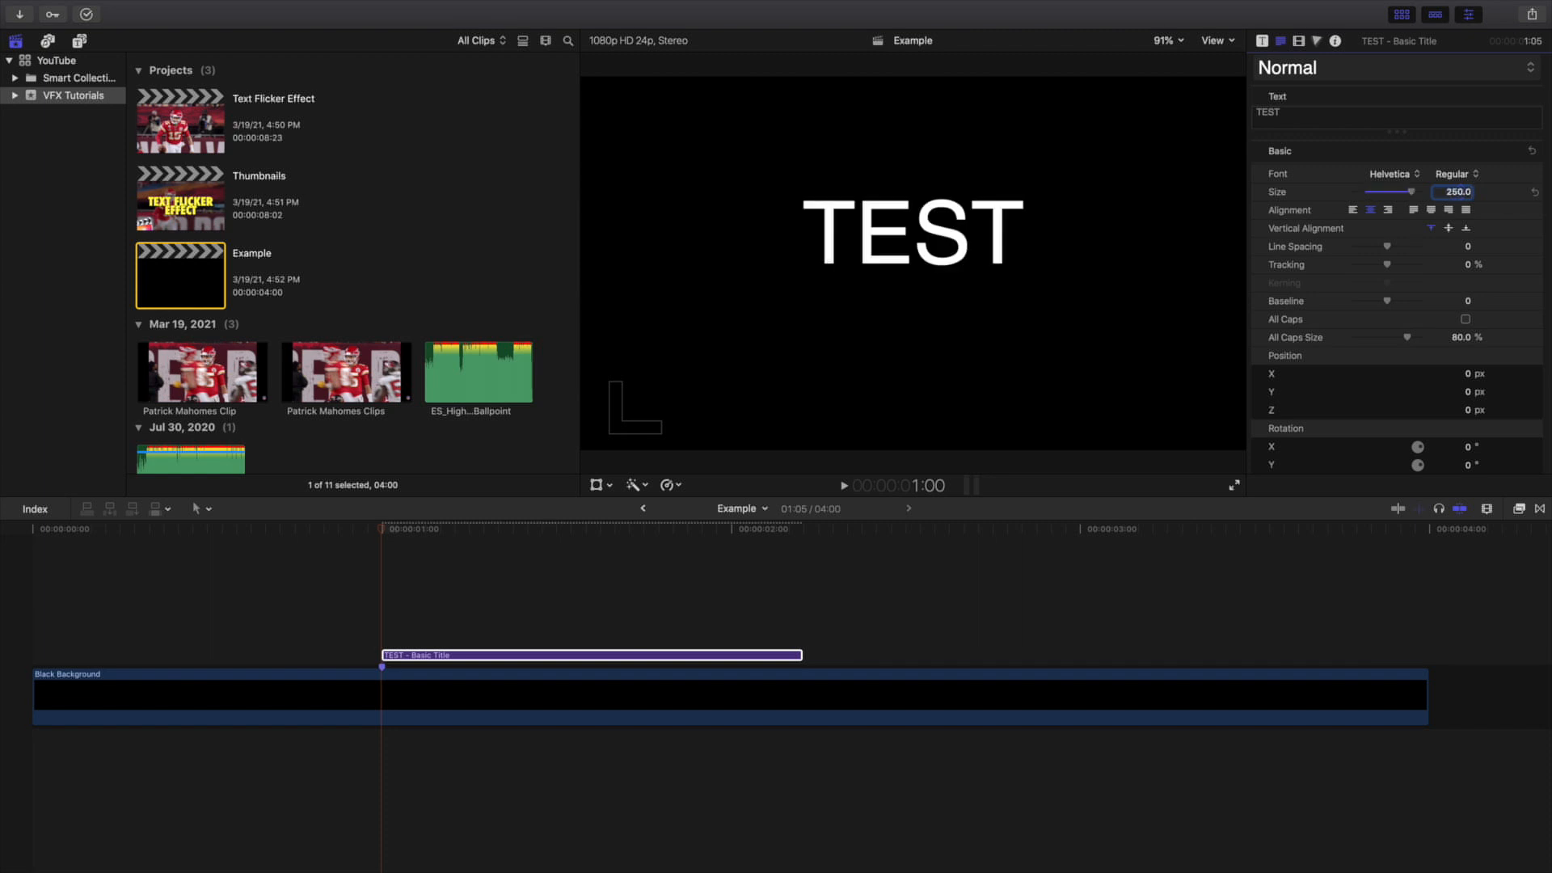
- Show the horizon overlay in the viewer and lower the title to a Y position of about -84 px
left_click(1215, 40)
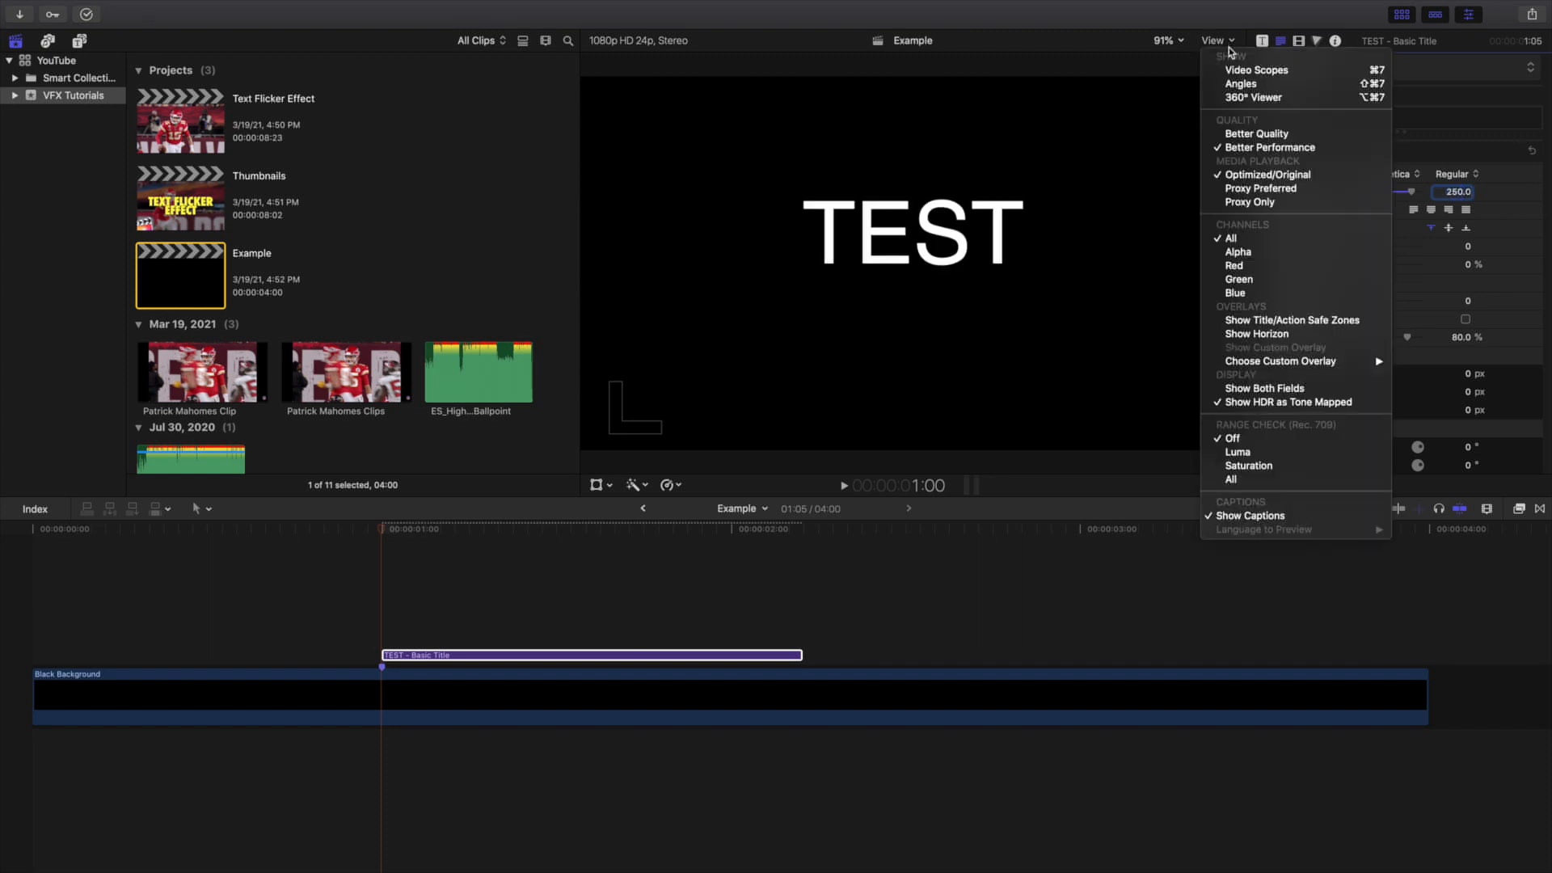
left_click(1252, 334)
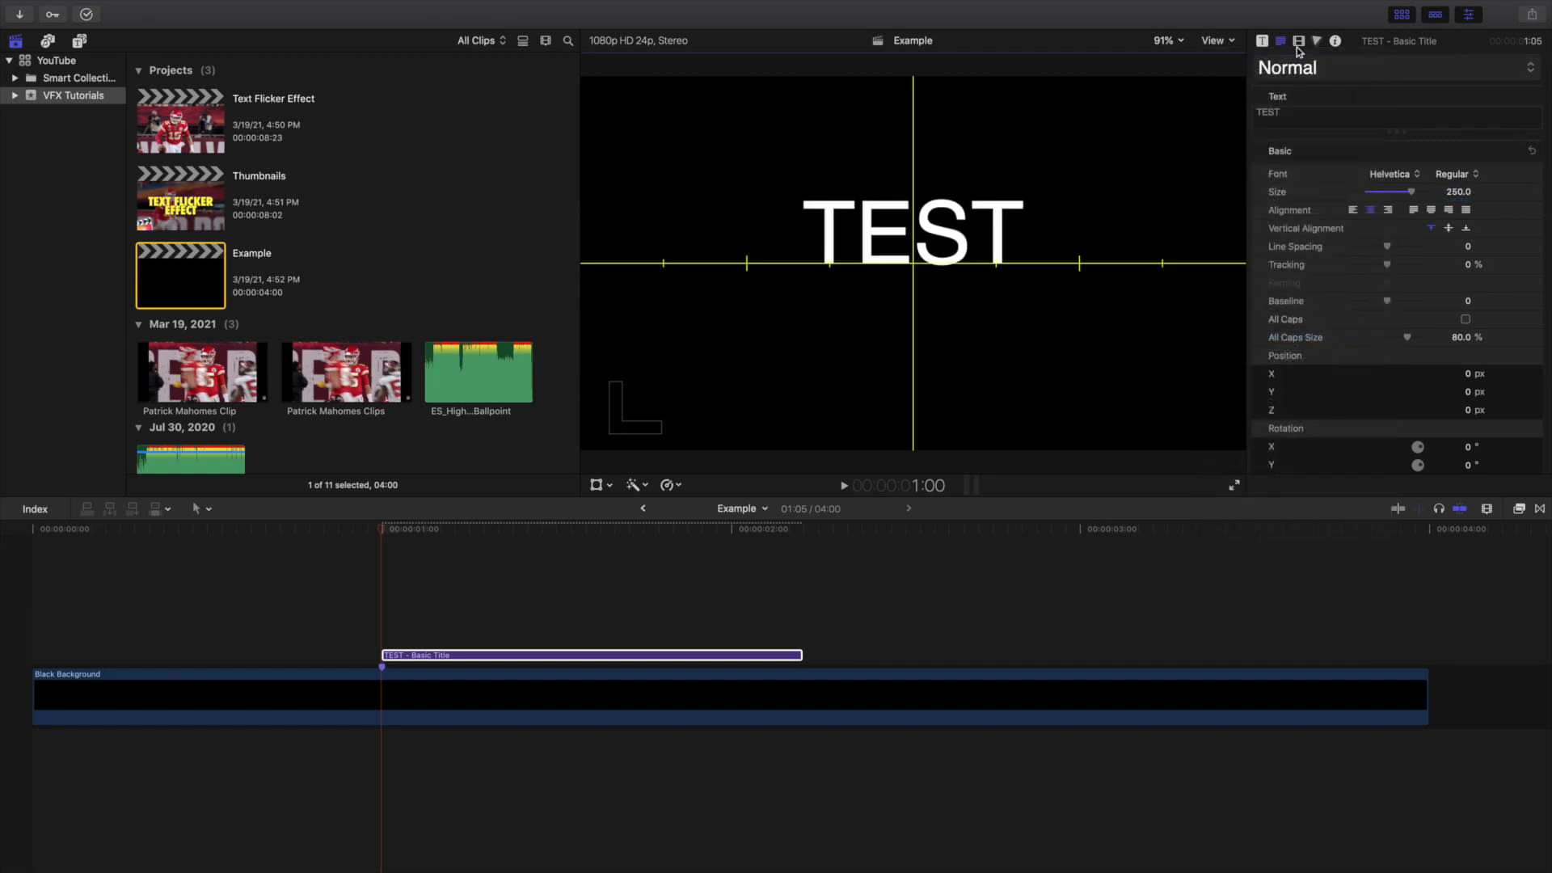
left_click(1299, 40)
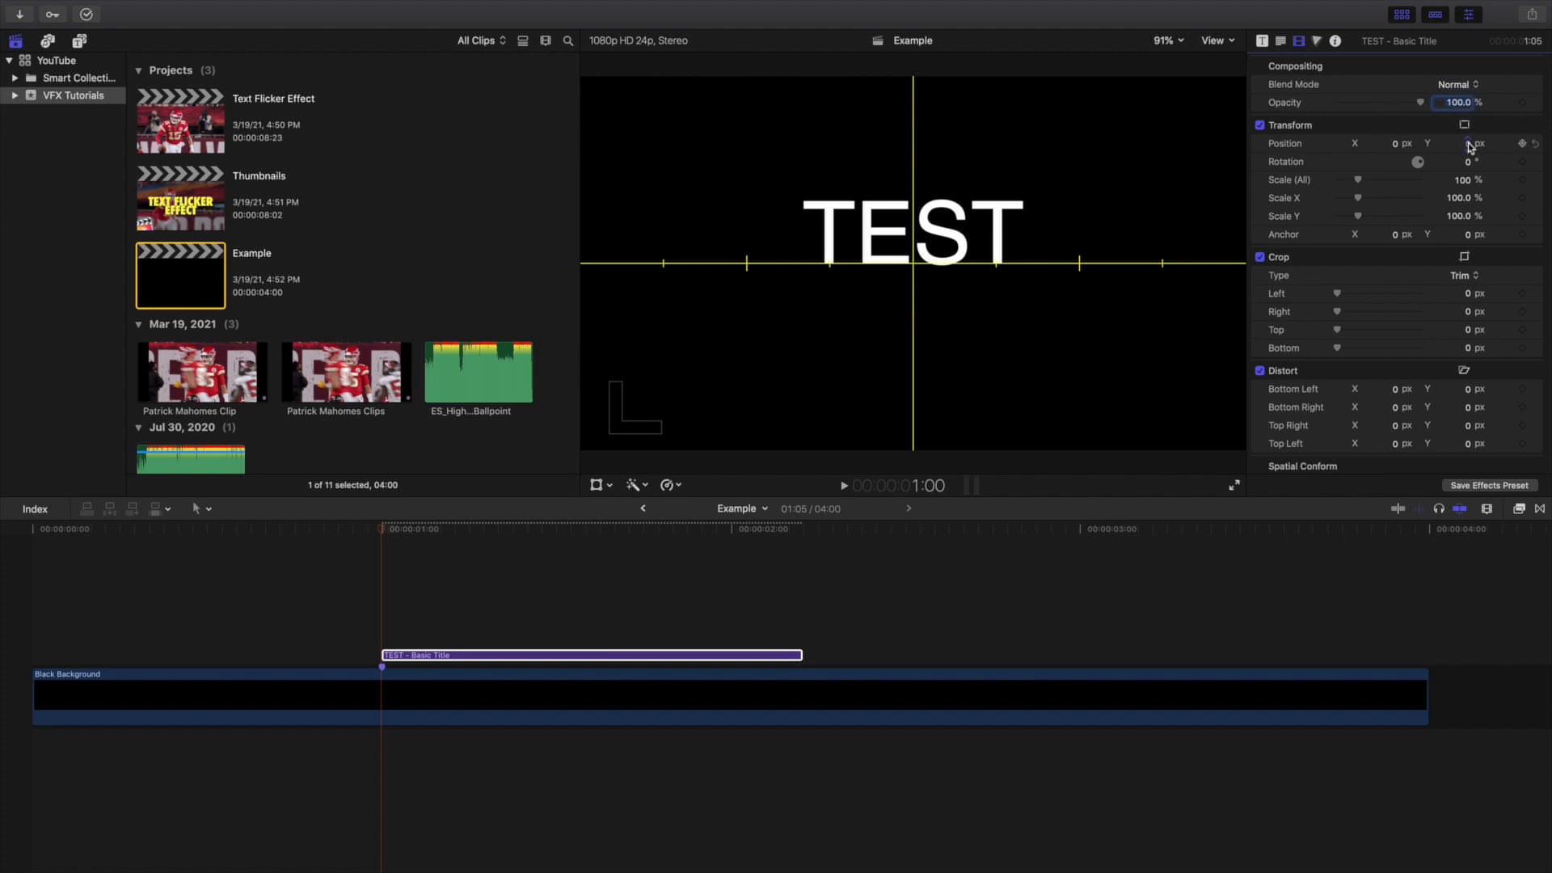
left_click_drag(1470, 145, 1469, 213)
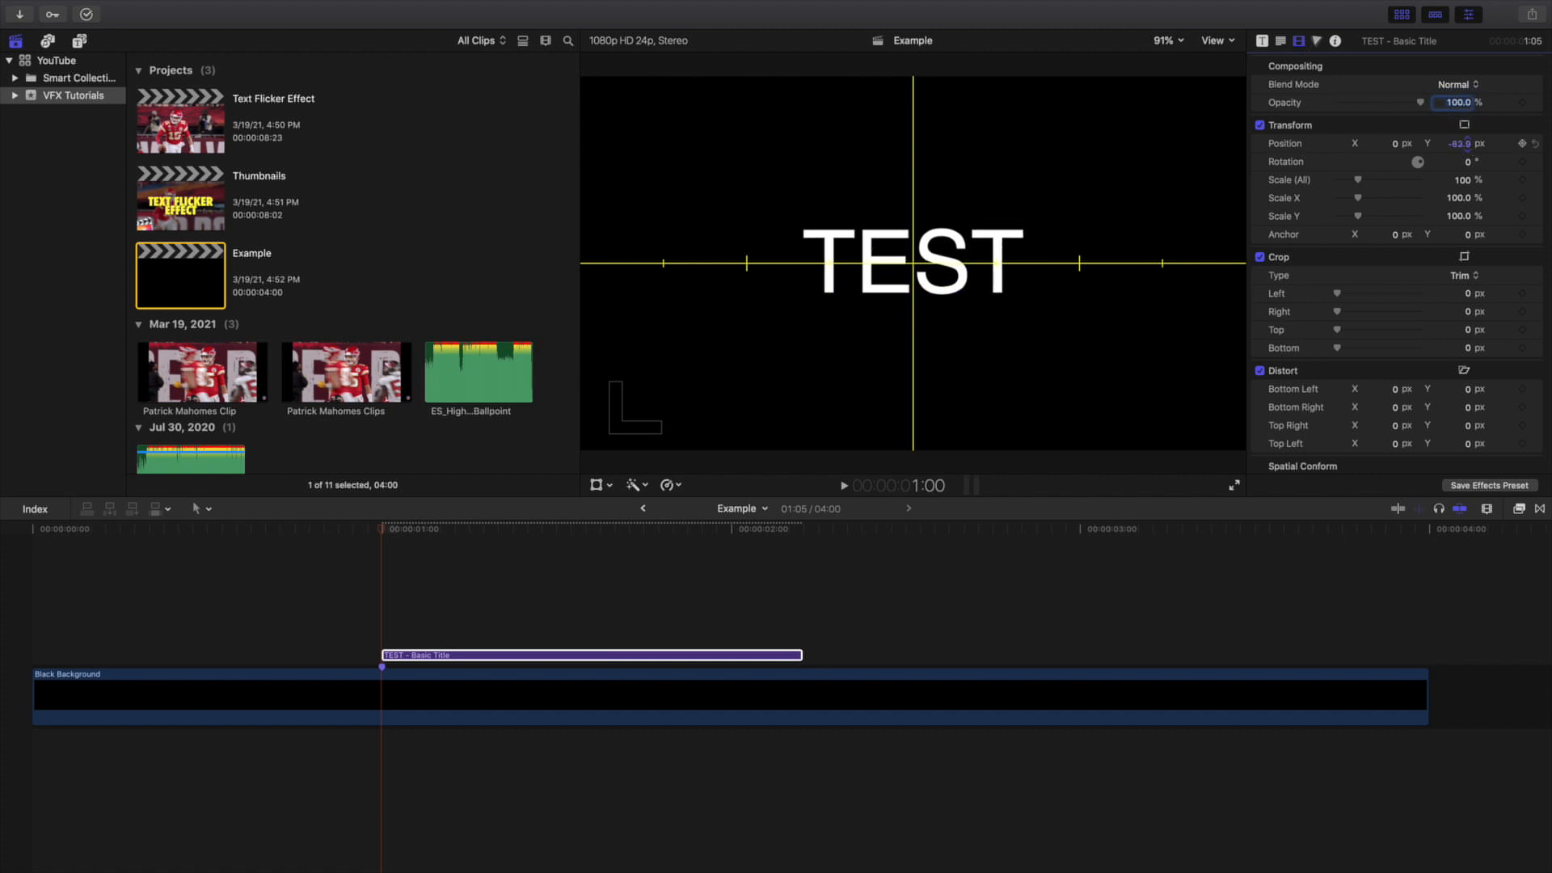
- Set the TEST title's font to Futura in the Bold style
left_click(1283, 41)
left_click(1396, 174)
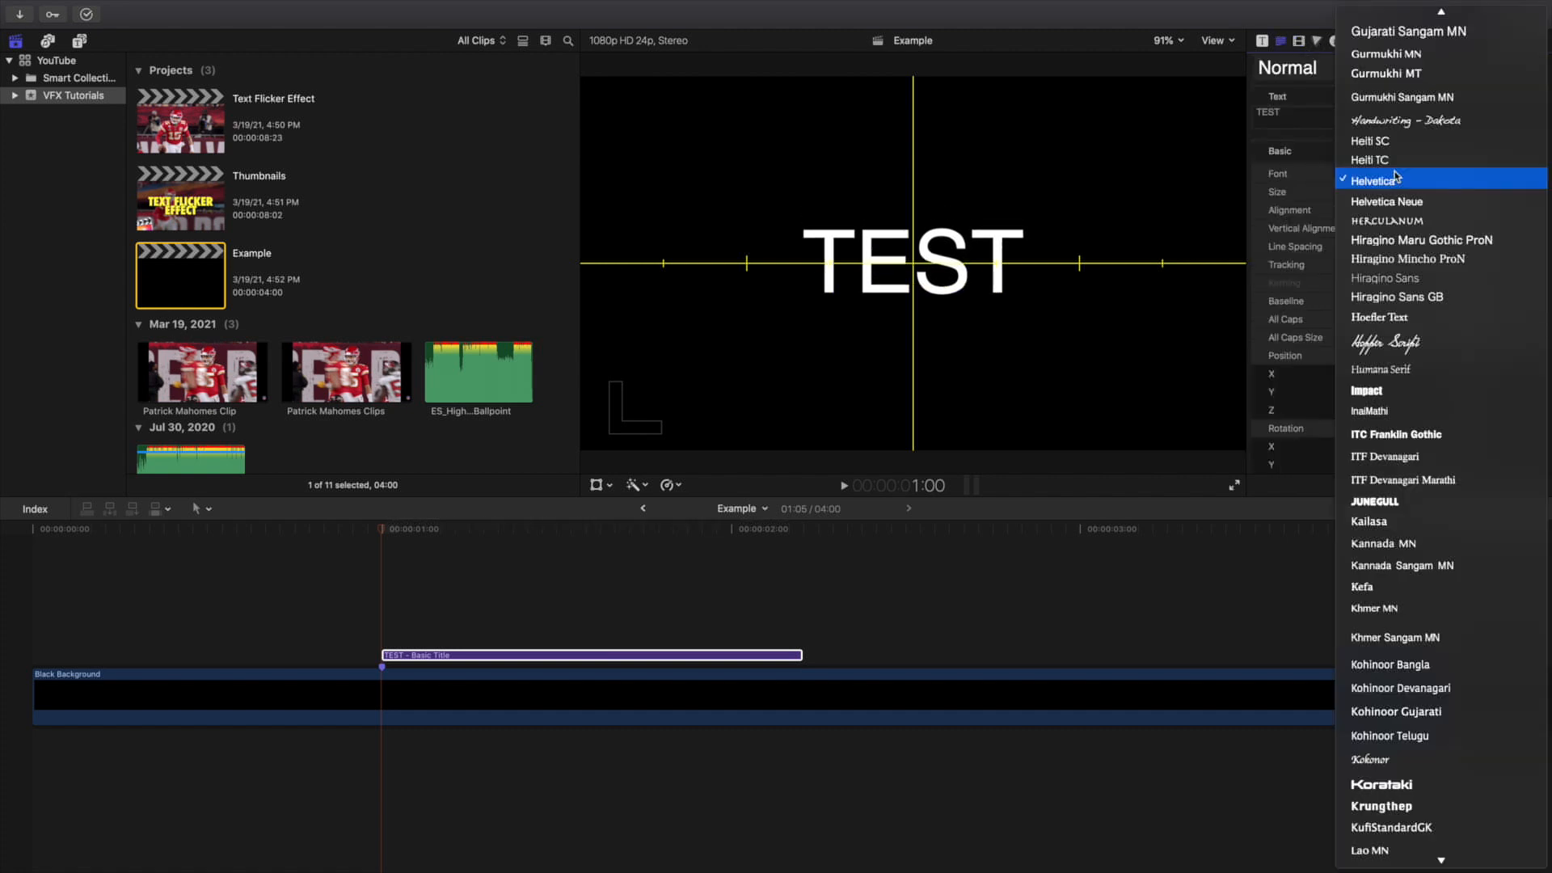
scroll(1399, 176, "up", 5)
scroll(1400, 176, "up", 5)
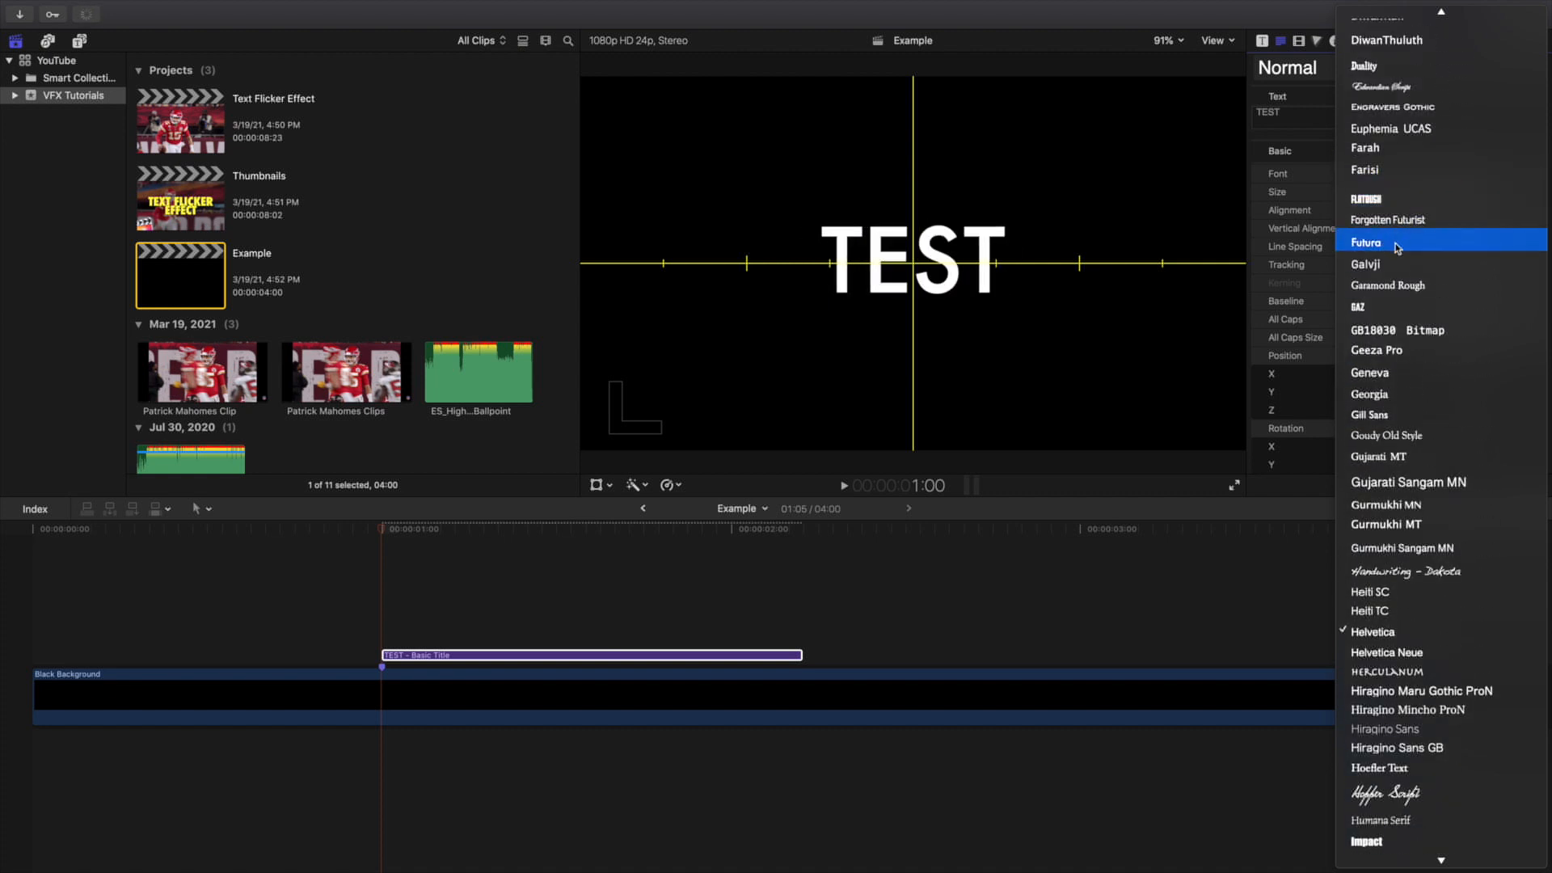
left_click(1397, 243)
left_click(1463, 174)
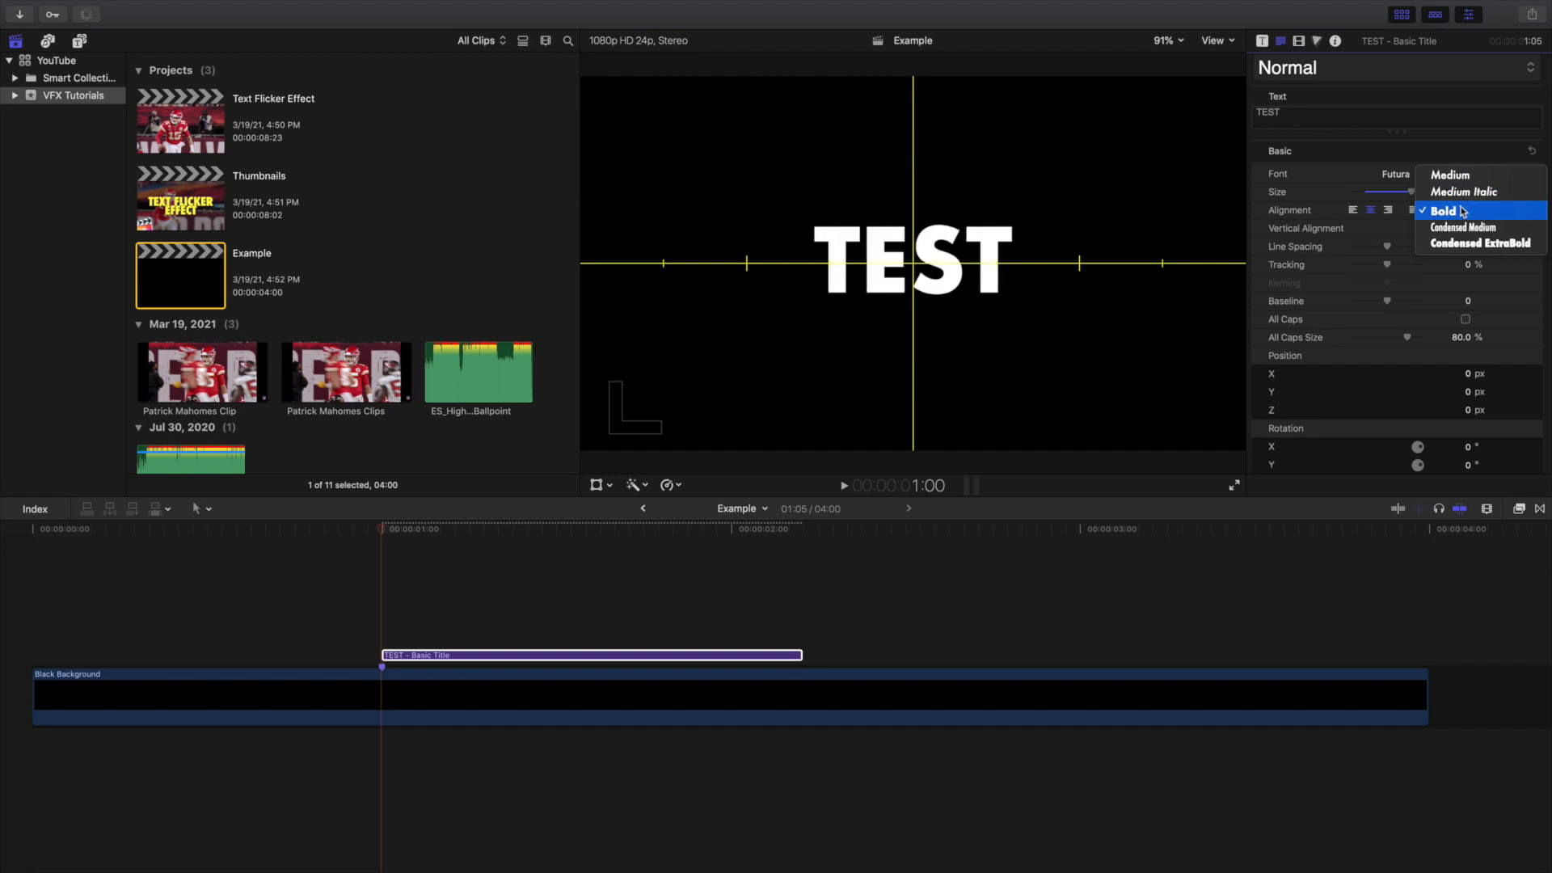
left_click(1464, 211)
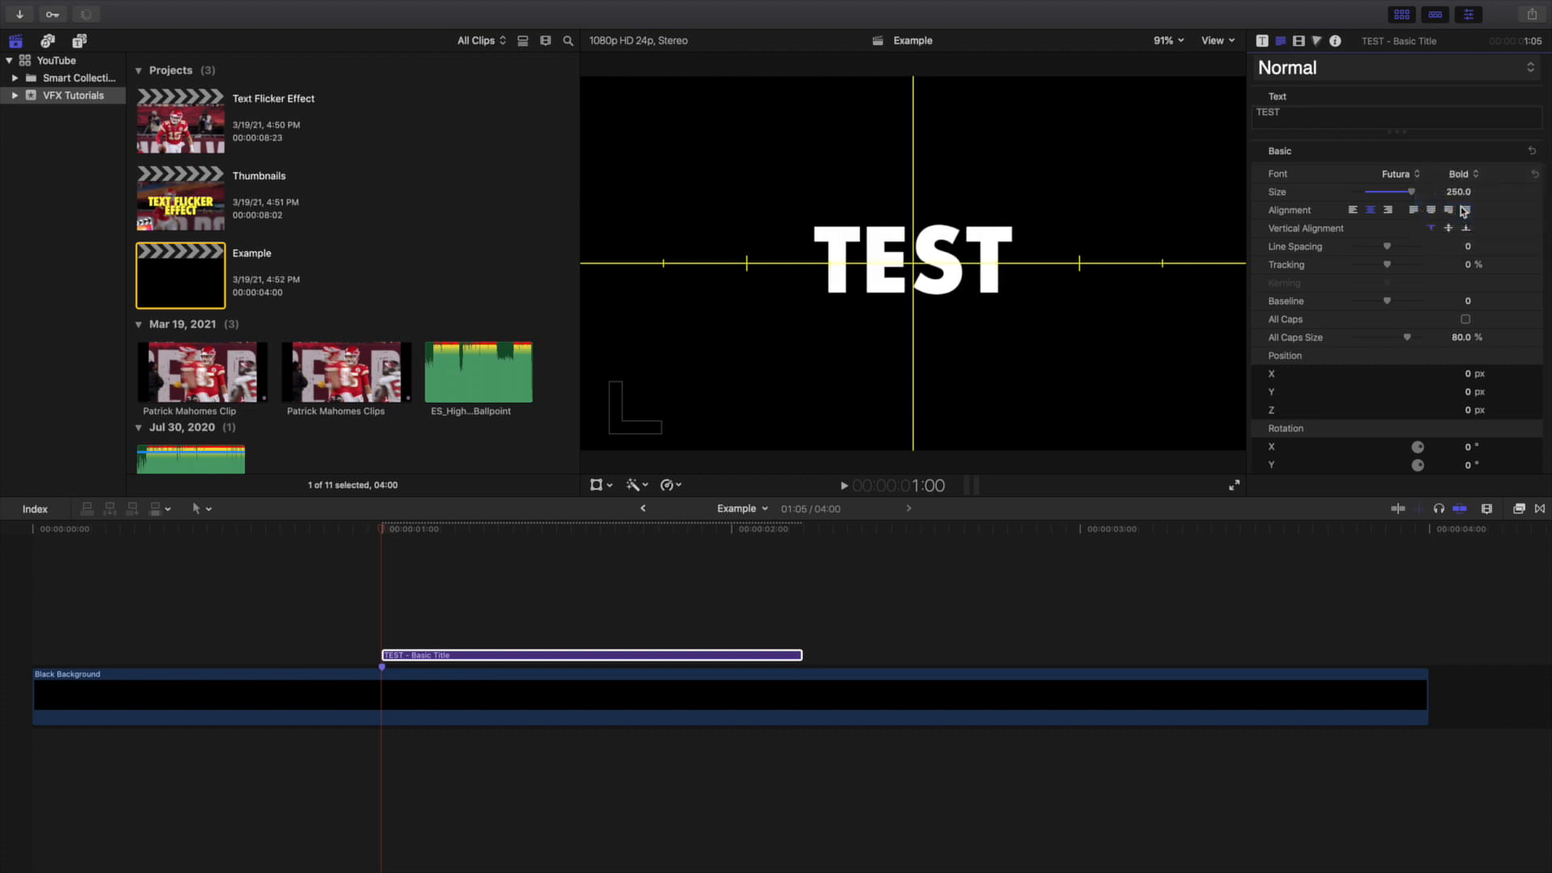
- Center the title vertically at a Y position of about -93.3 px and hide the horizon overlay
left_click(1299, 40)
left_click(1460, 145)
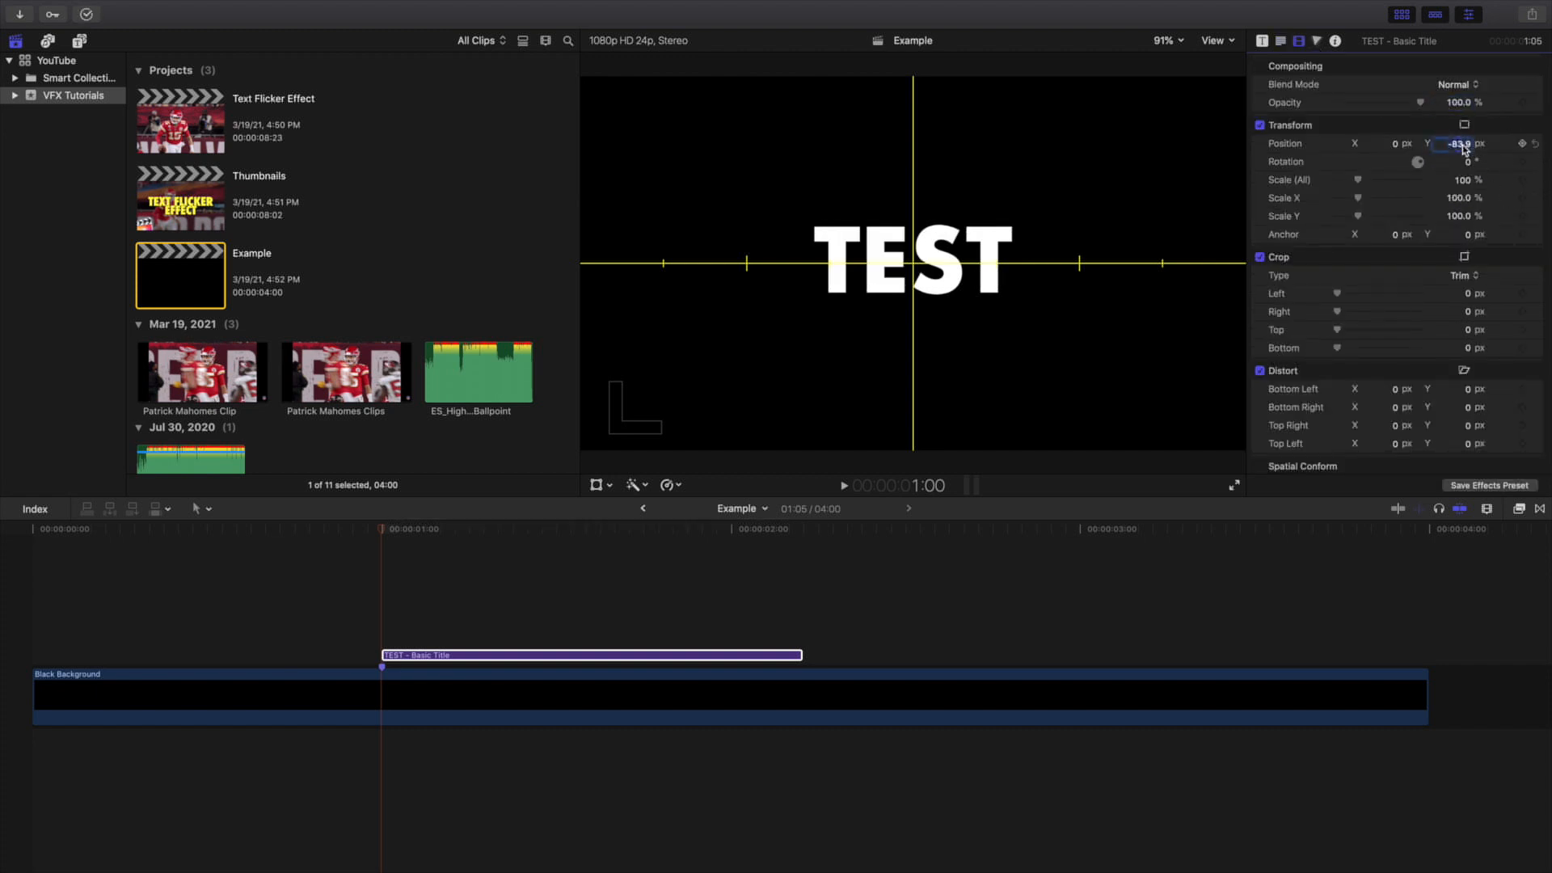
left_click_drag(1460, 146, 1460, 153)
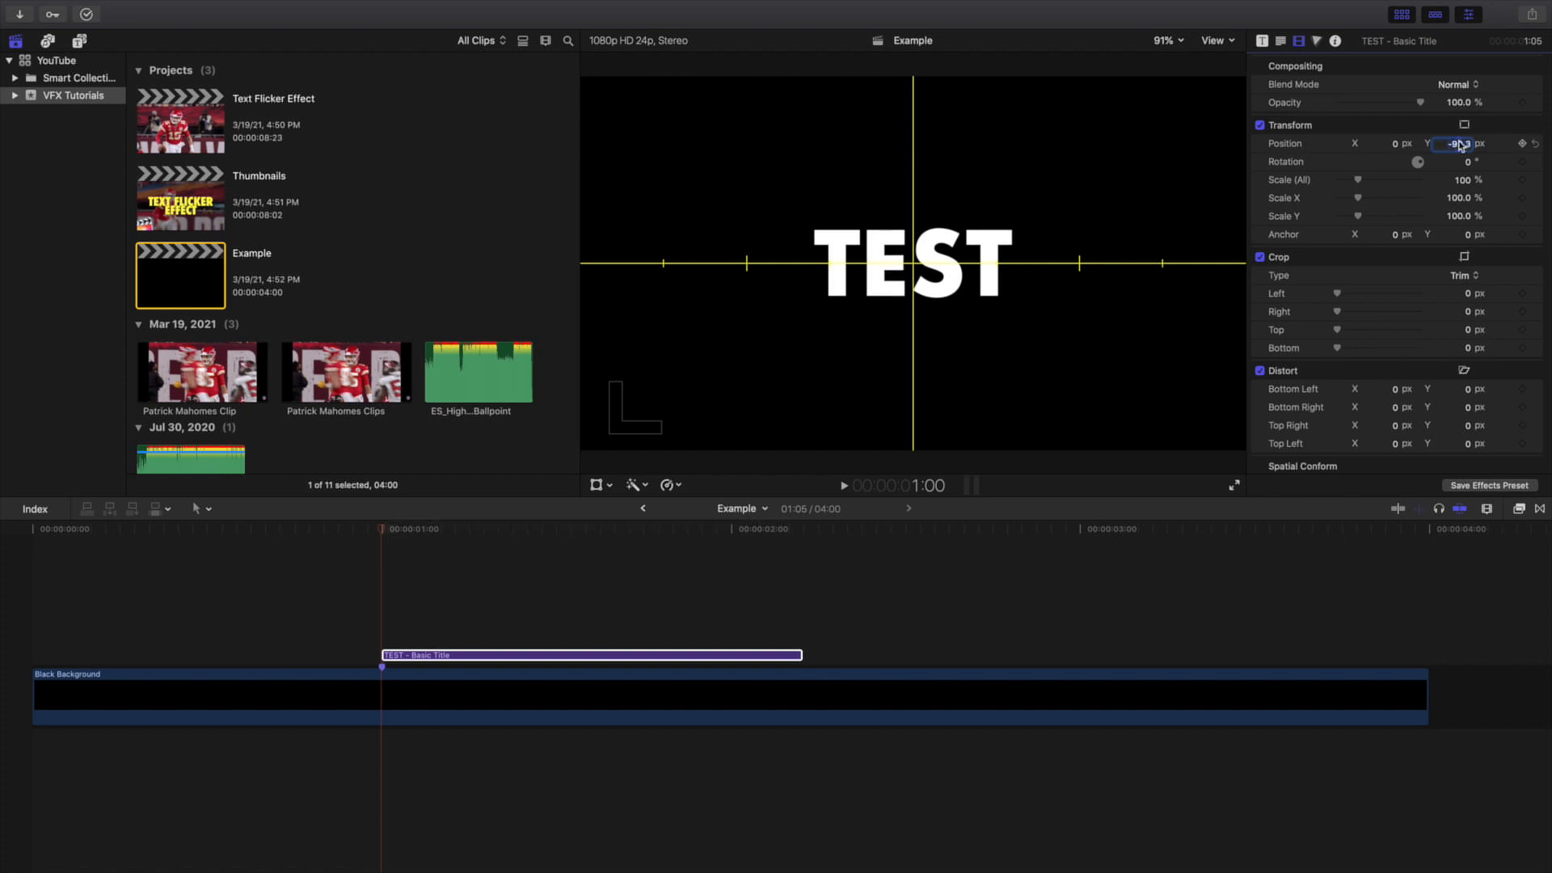
left_click(1215, 41)
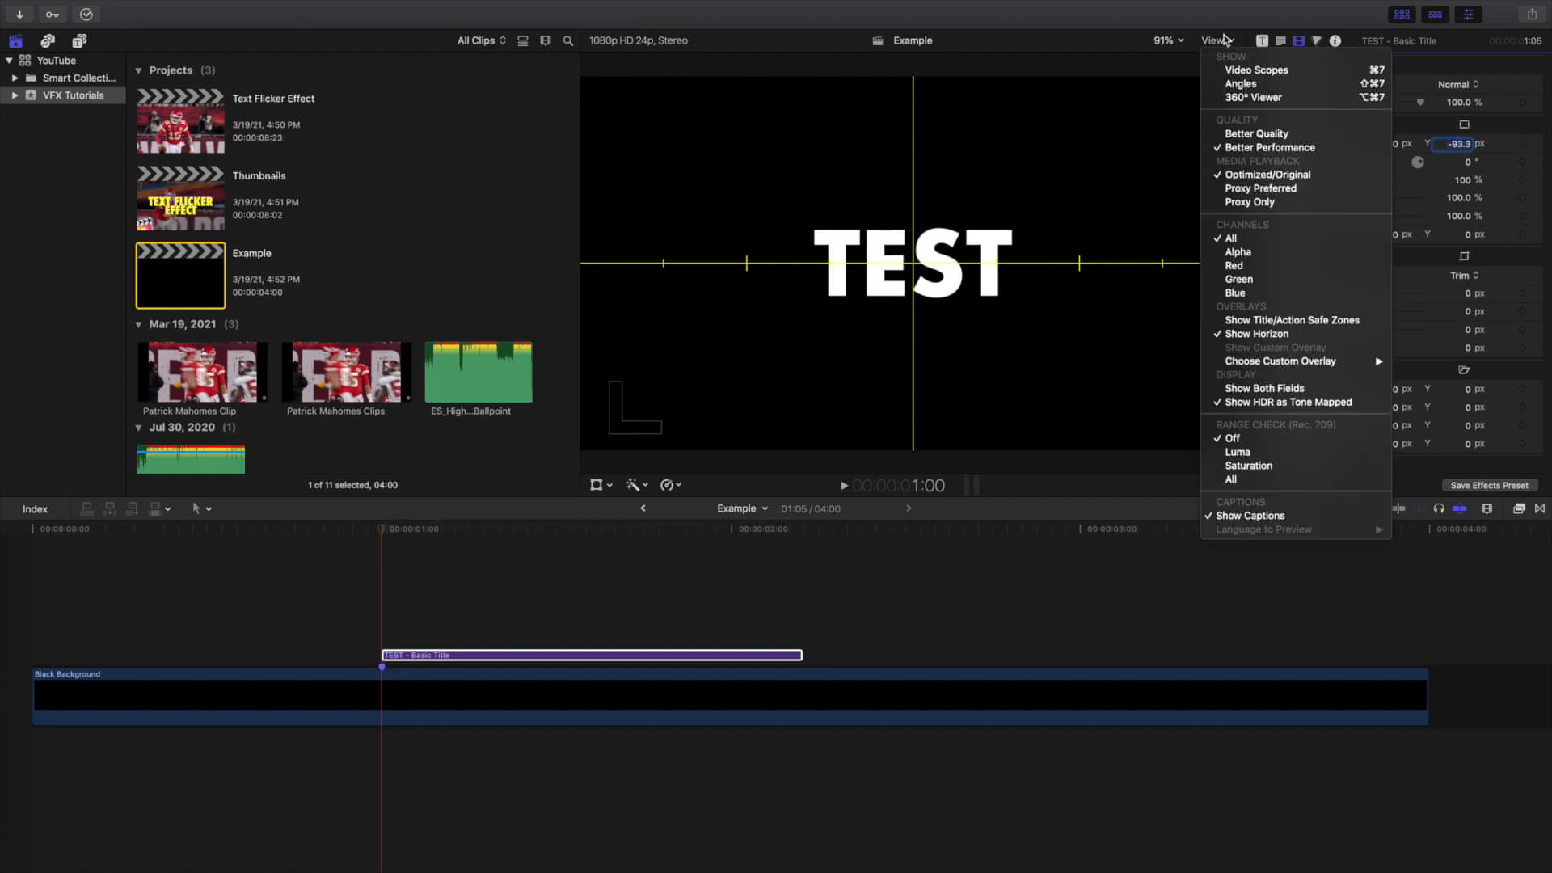
left_click(1240, 335)
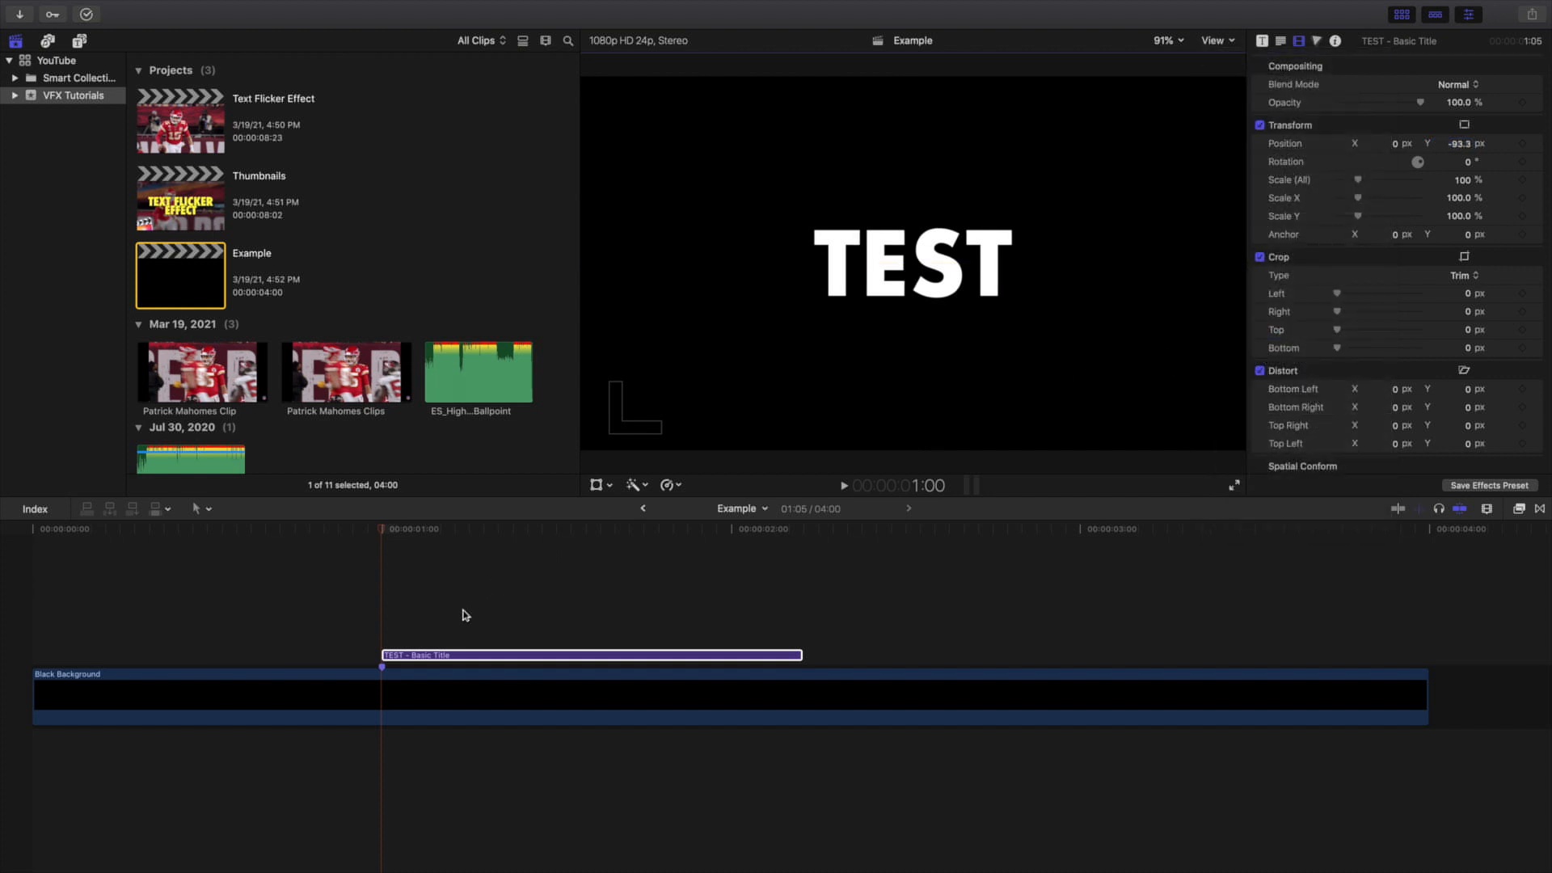
- Duplicate the TEST title three times, stacking the copies directly above the original with the same 1:00 start
left_click(417, 656)
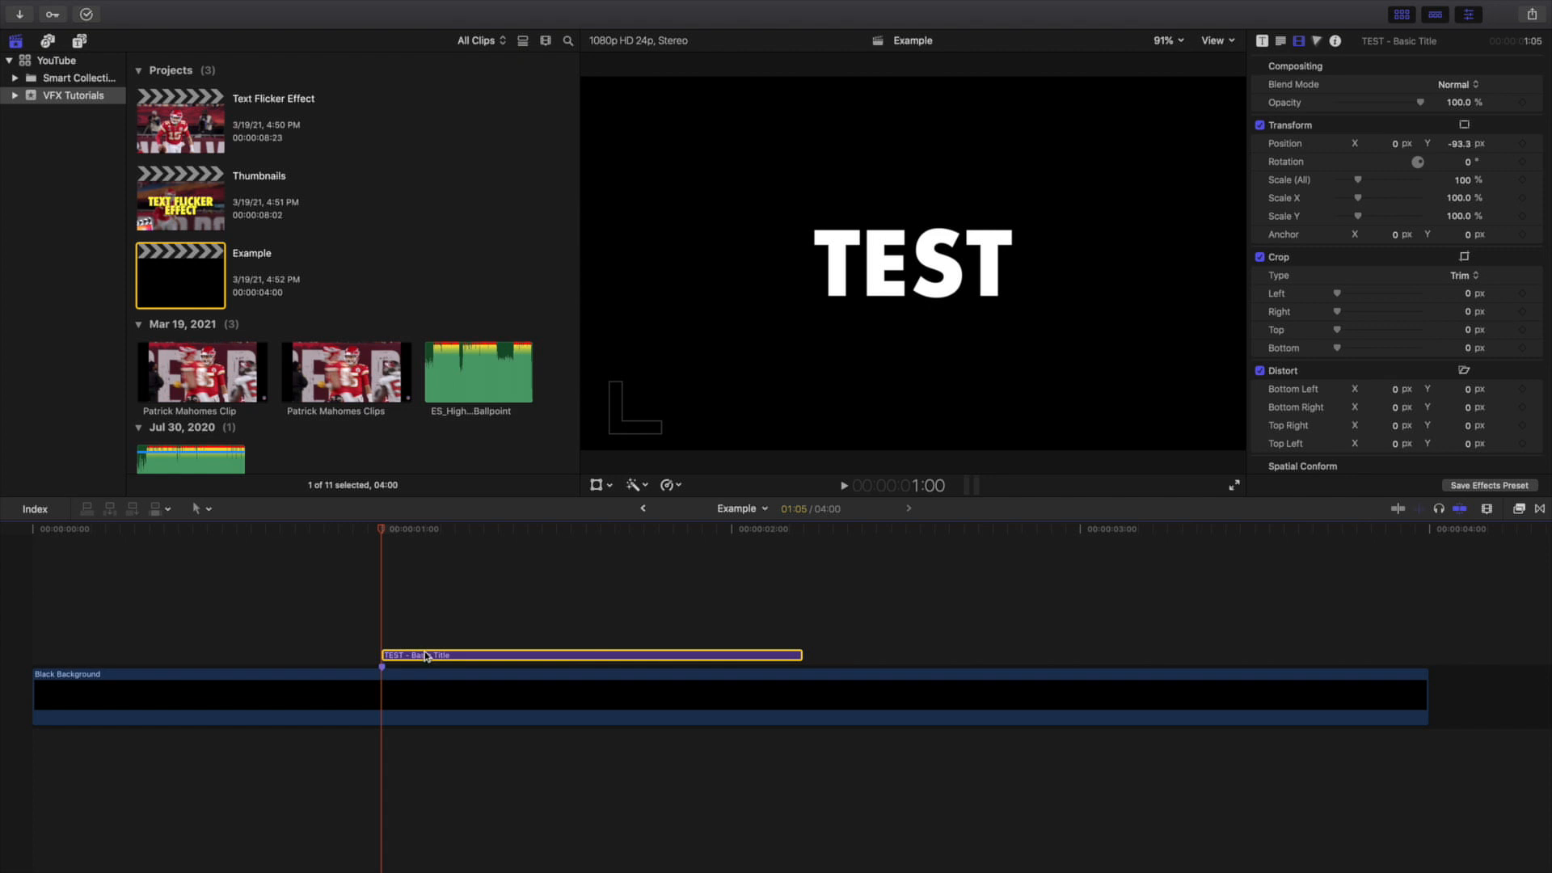
left_click_drag(427, 657, 431, 596)
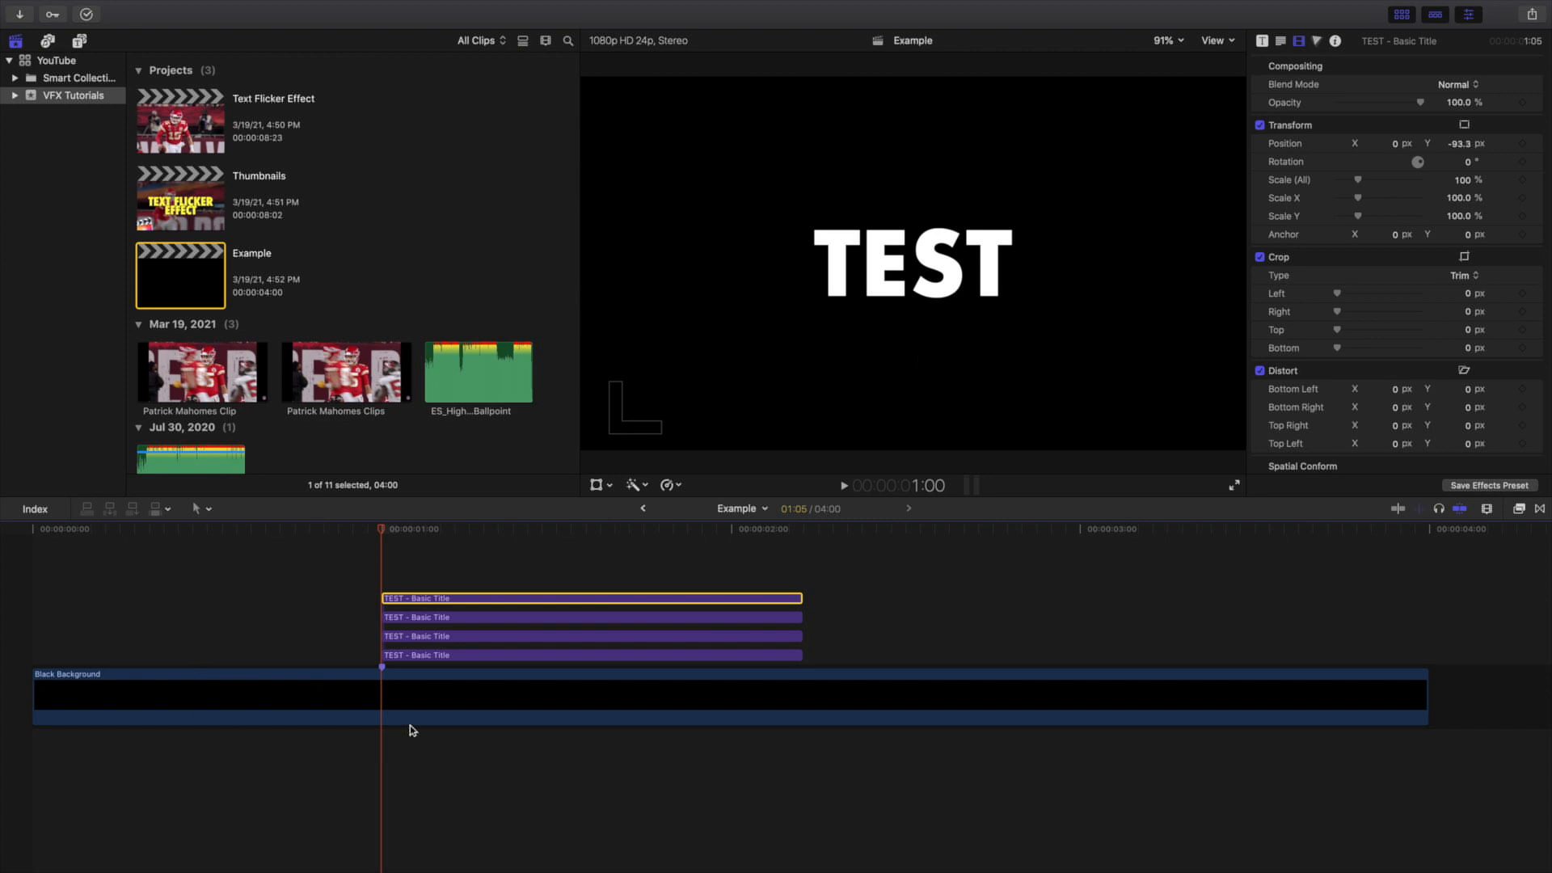
- Rename the bottom TEST title clip as T and the clip directly above it as E
left_click(427, 656)
right_click(428, 659)
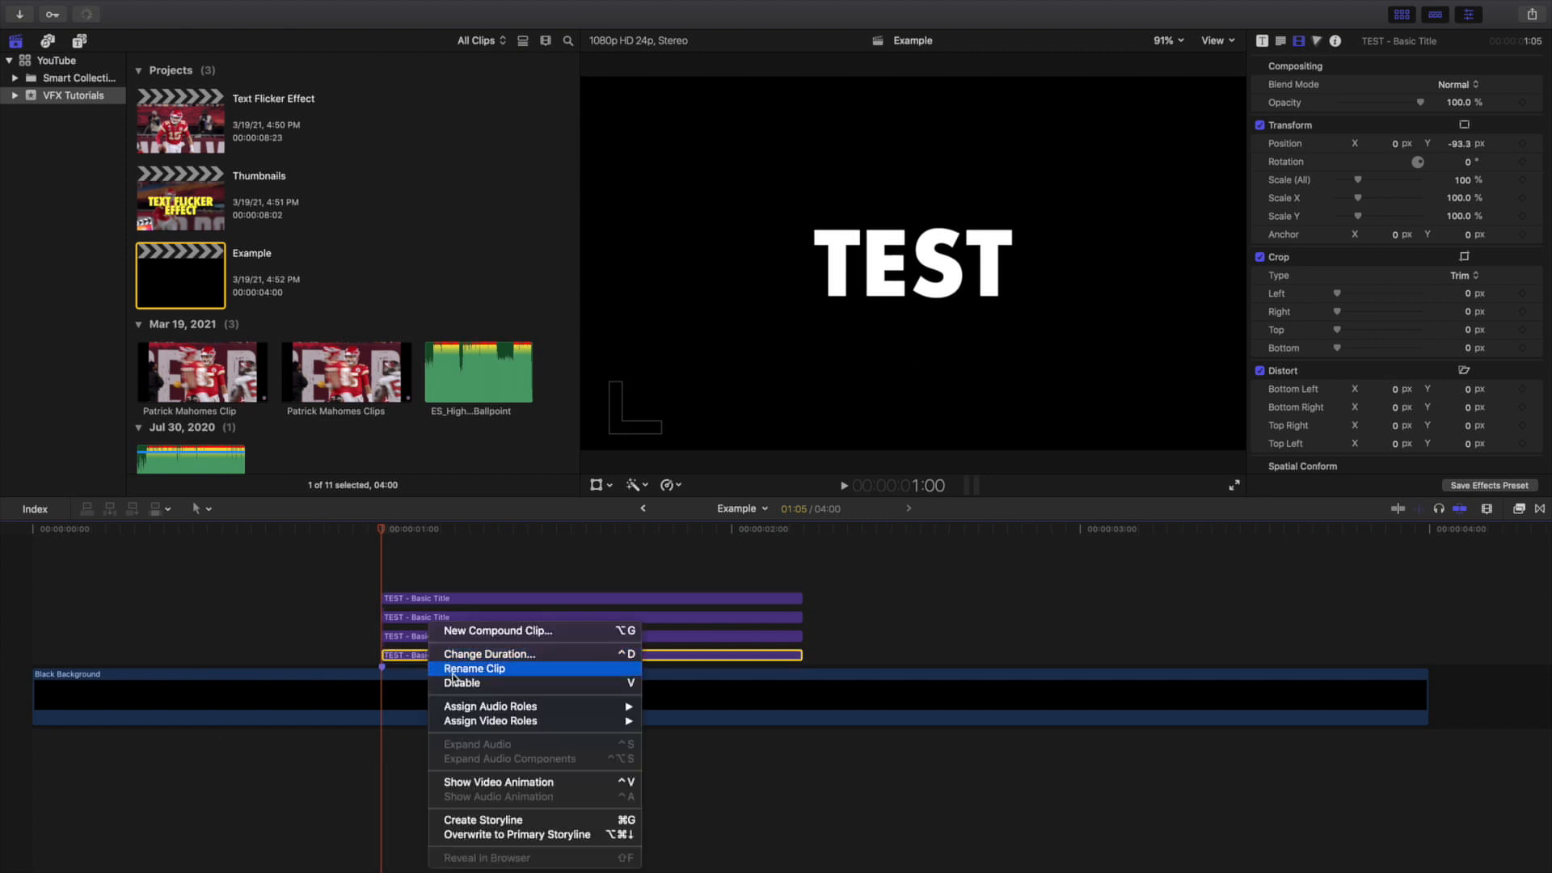
left_click(453, 668)
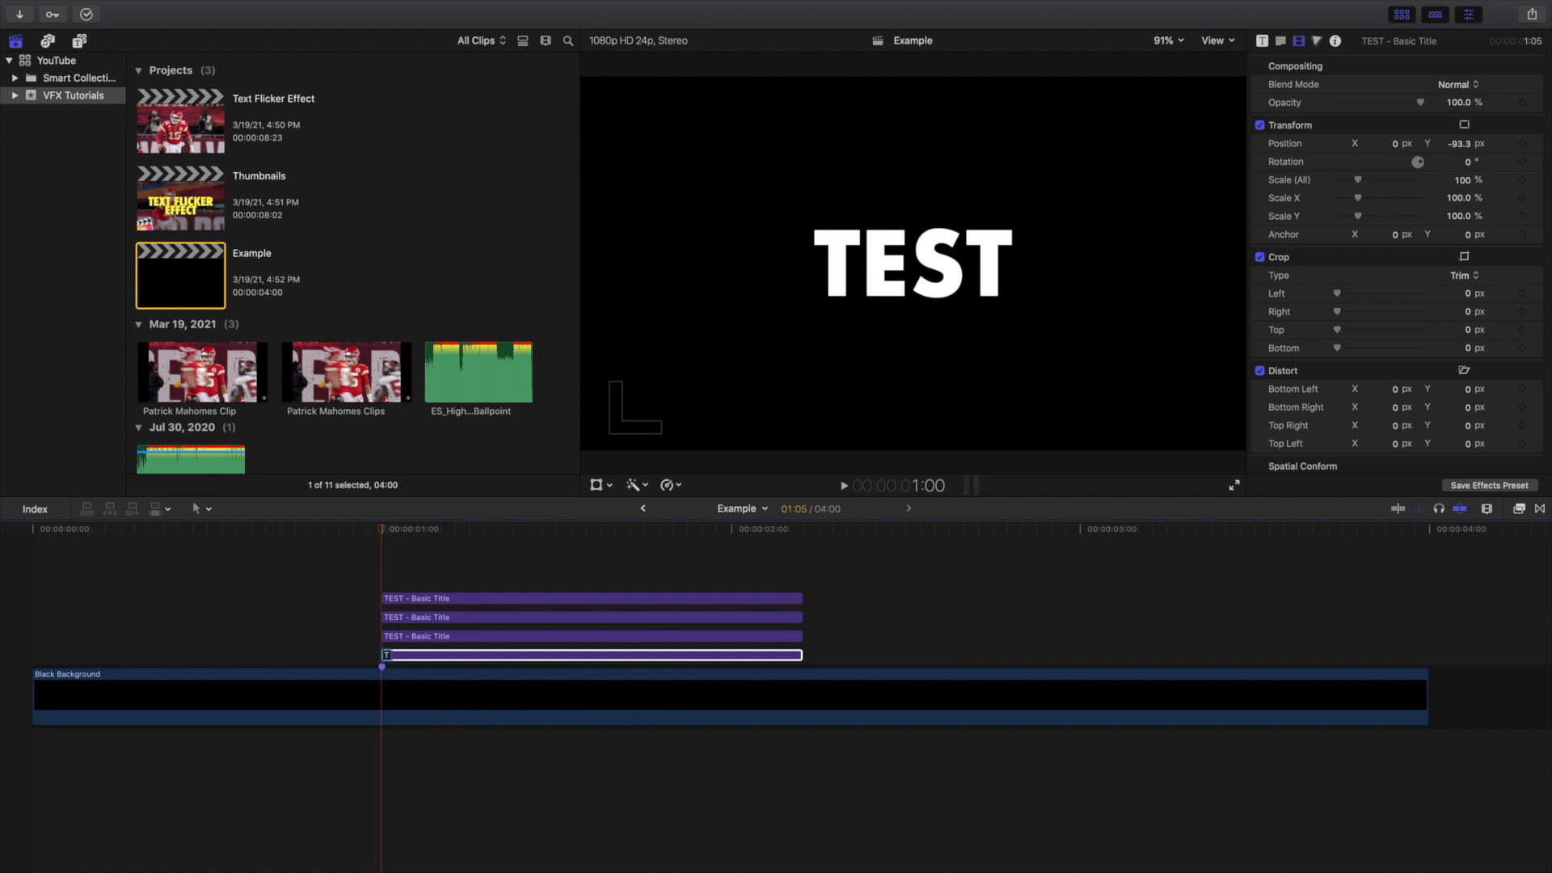
key("Return")
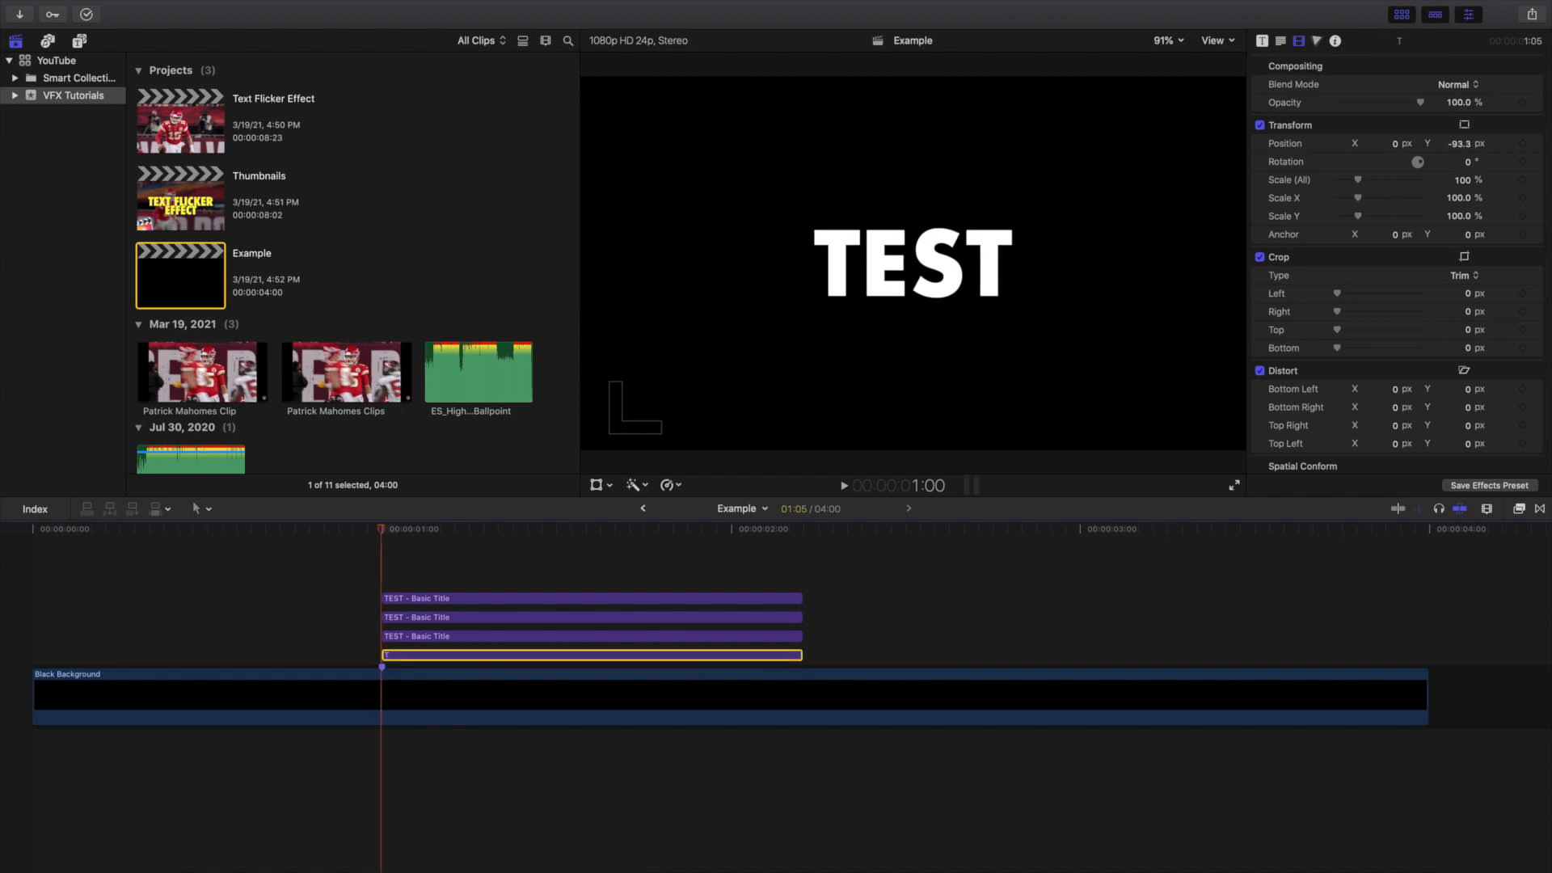
left_click(391, 639)
right_click(395, 641)
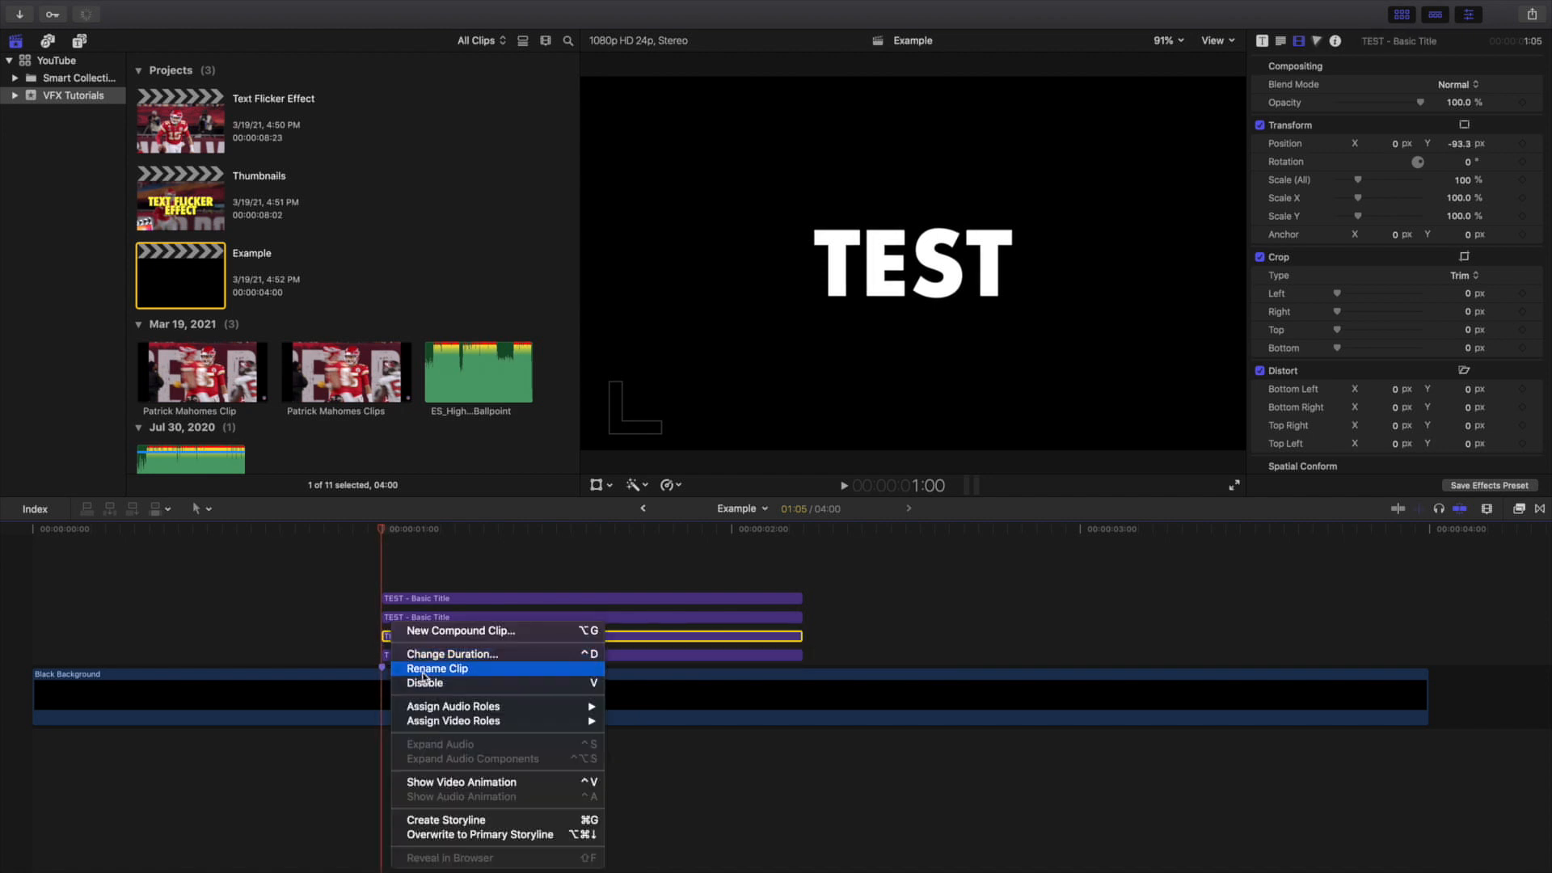
left_click(422, 670)
type("E")
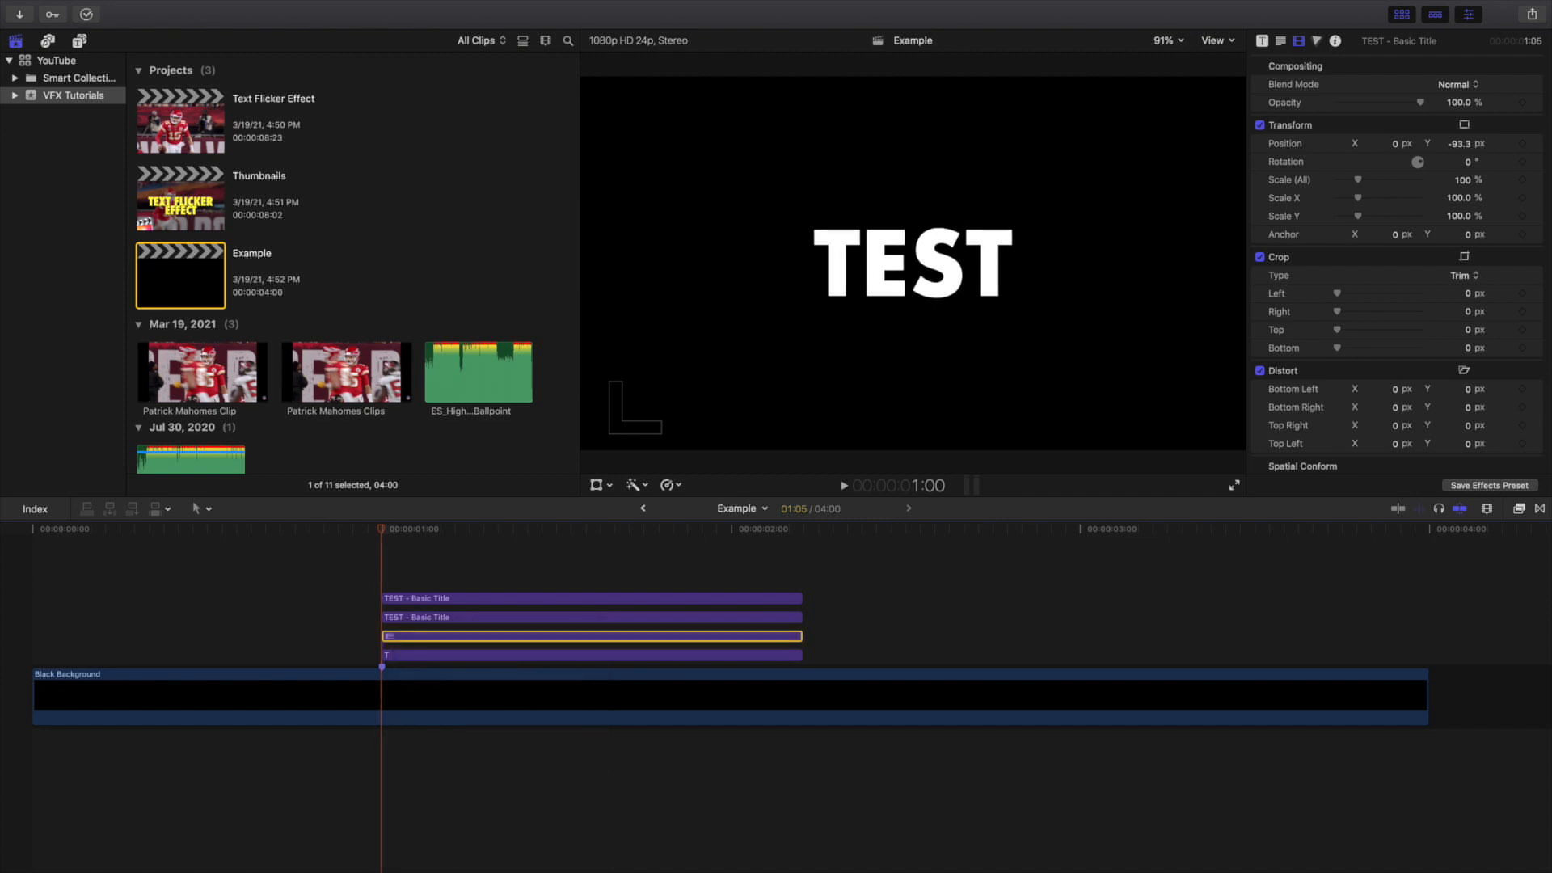
key("Return")
- Rename the third title clip from the bottom as S and the topmost title clip as T
left_click(414, 620)
right_click(414, 619)
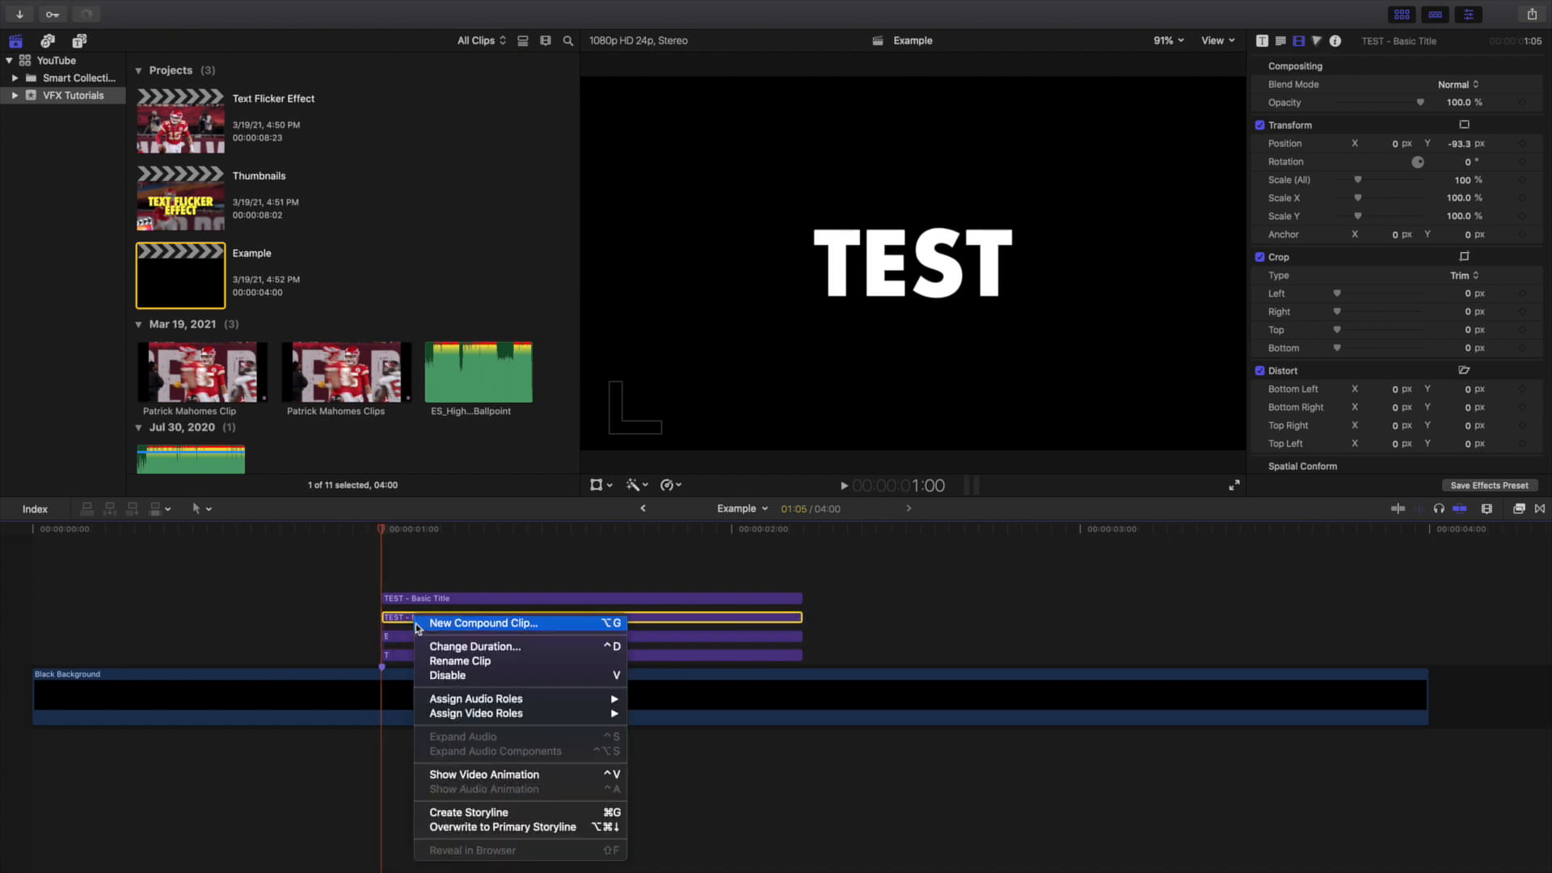
left_click(431, 662)
type("S")
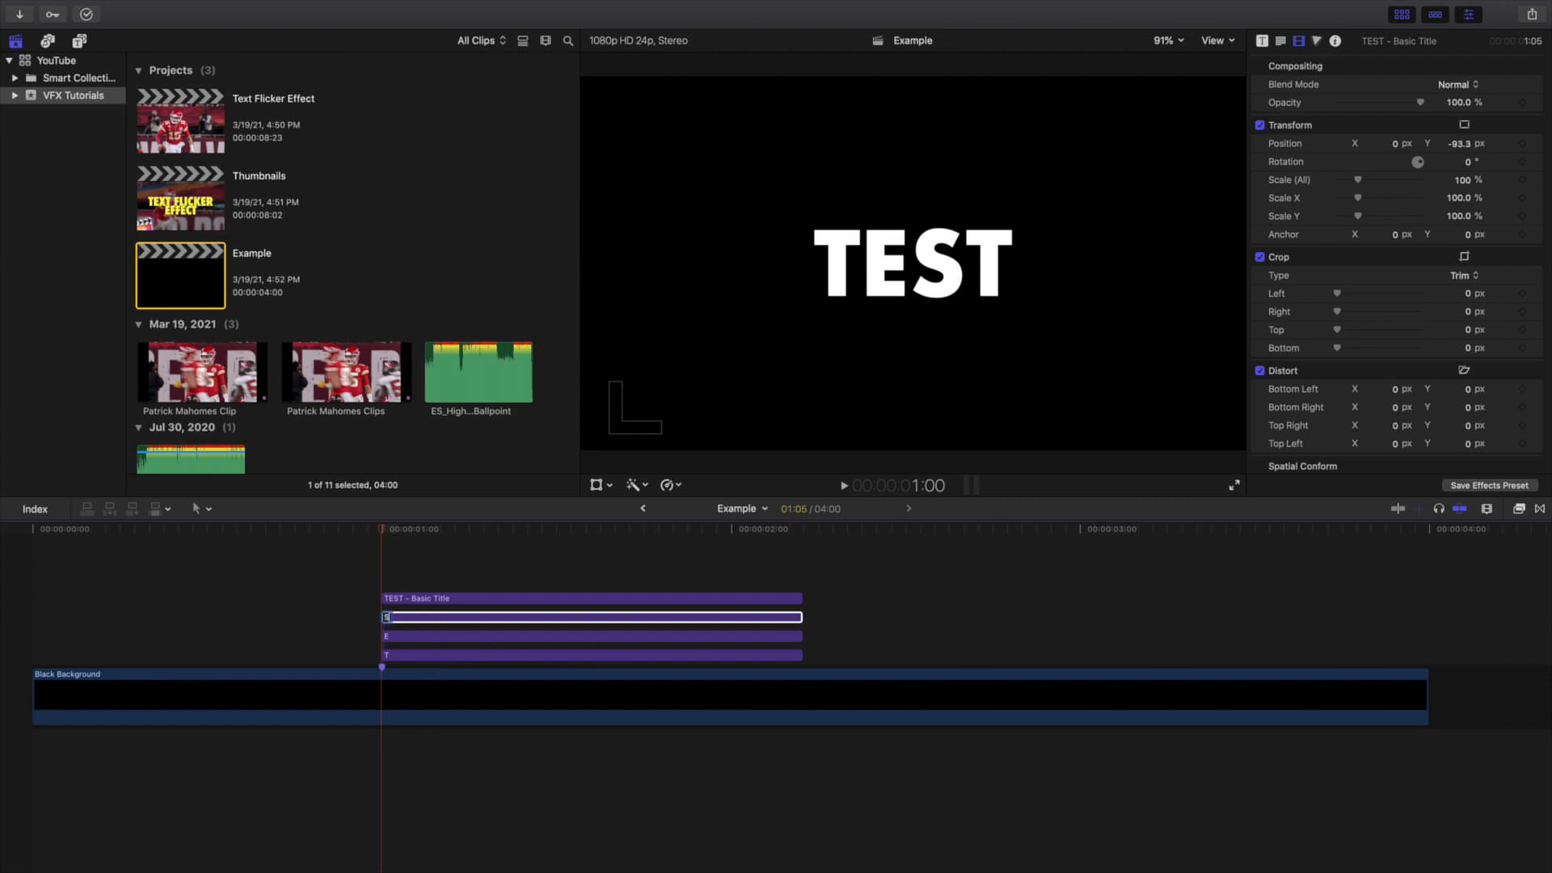
key("Return")
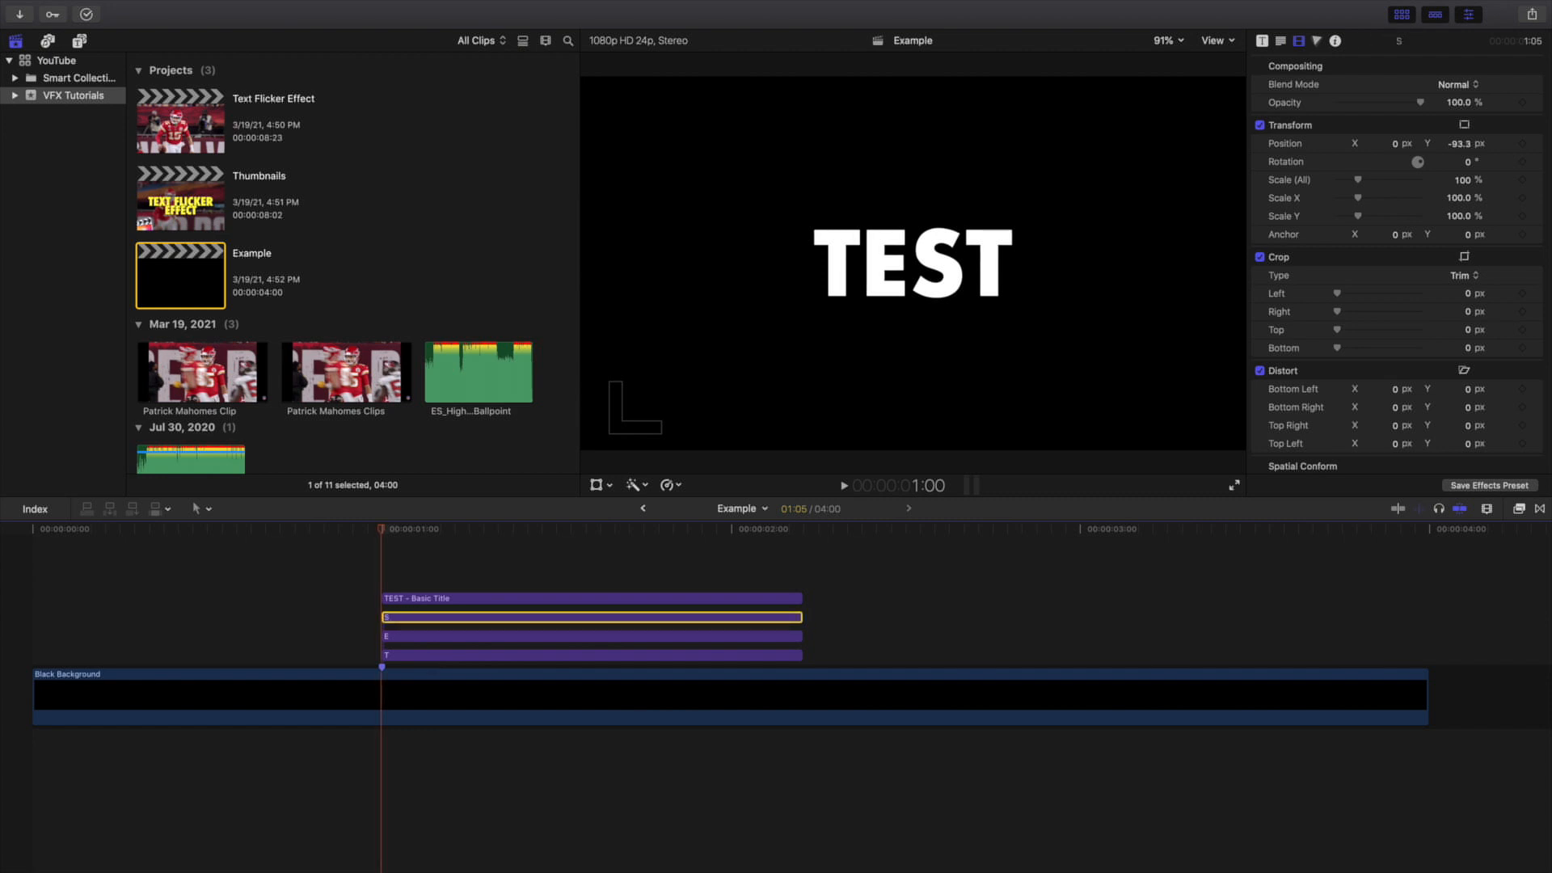
left_click(421, 600)
right_click(421, 600)
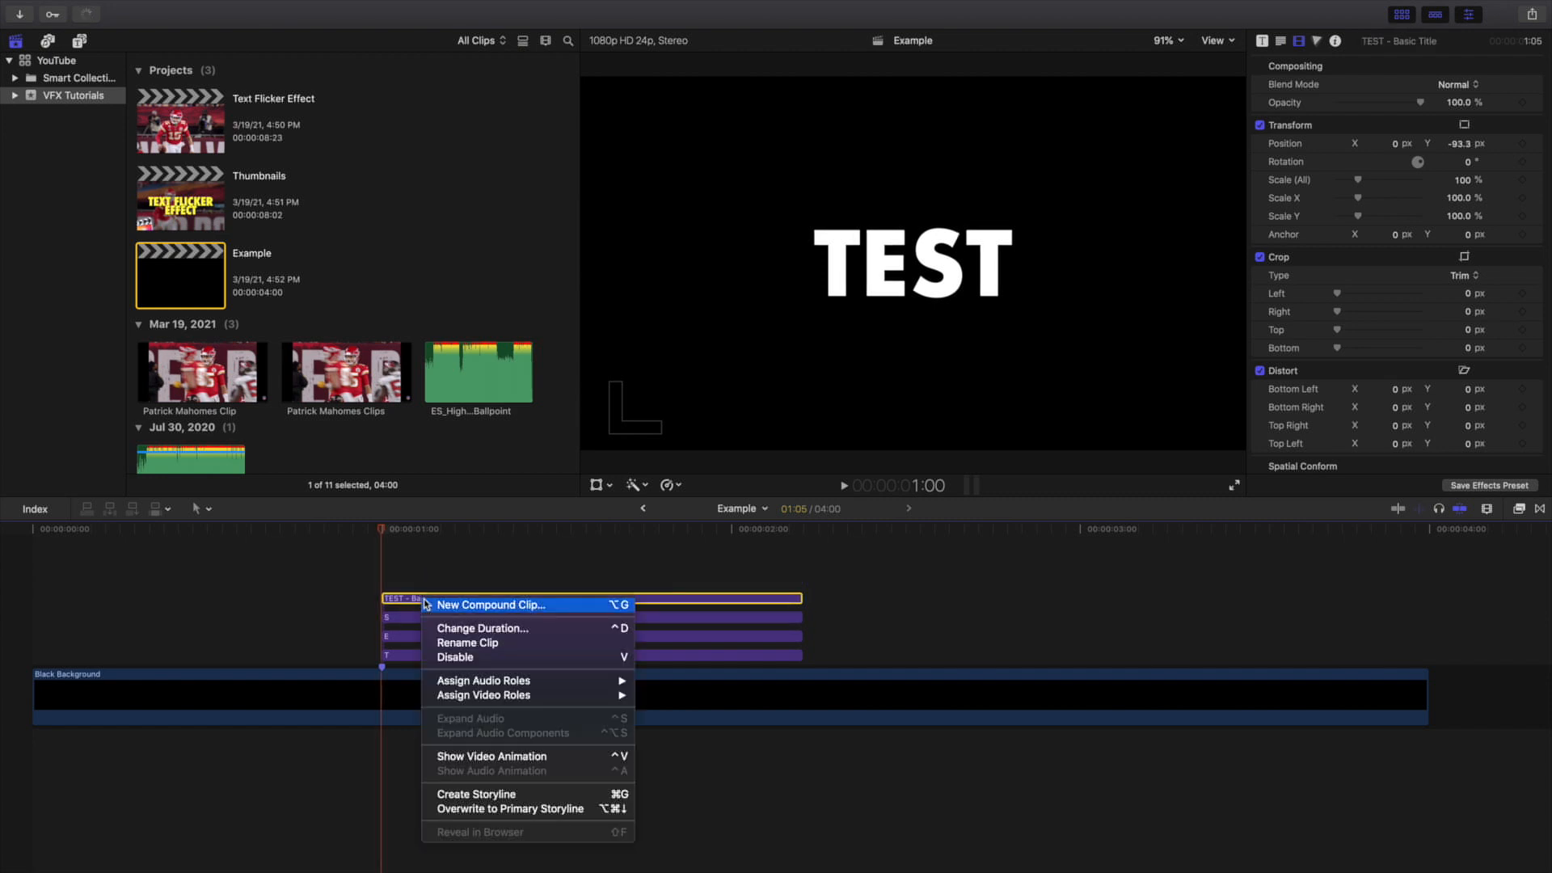
left_click(439, 644)
type("T")
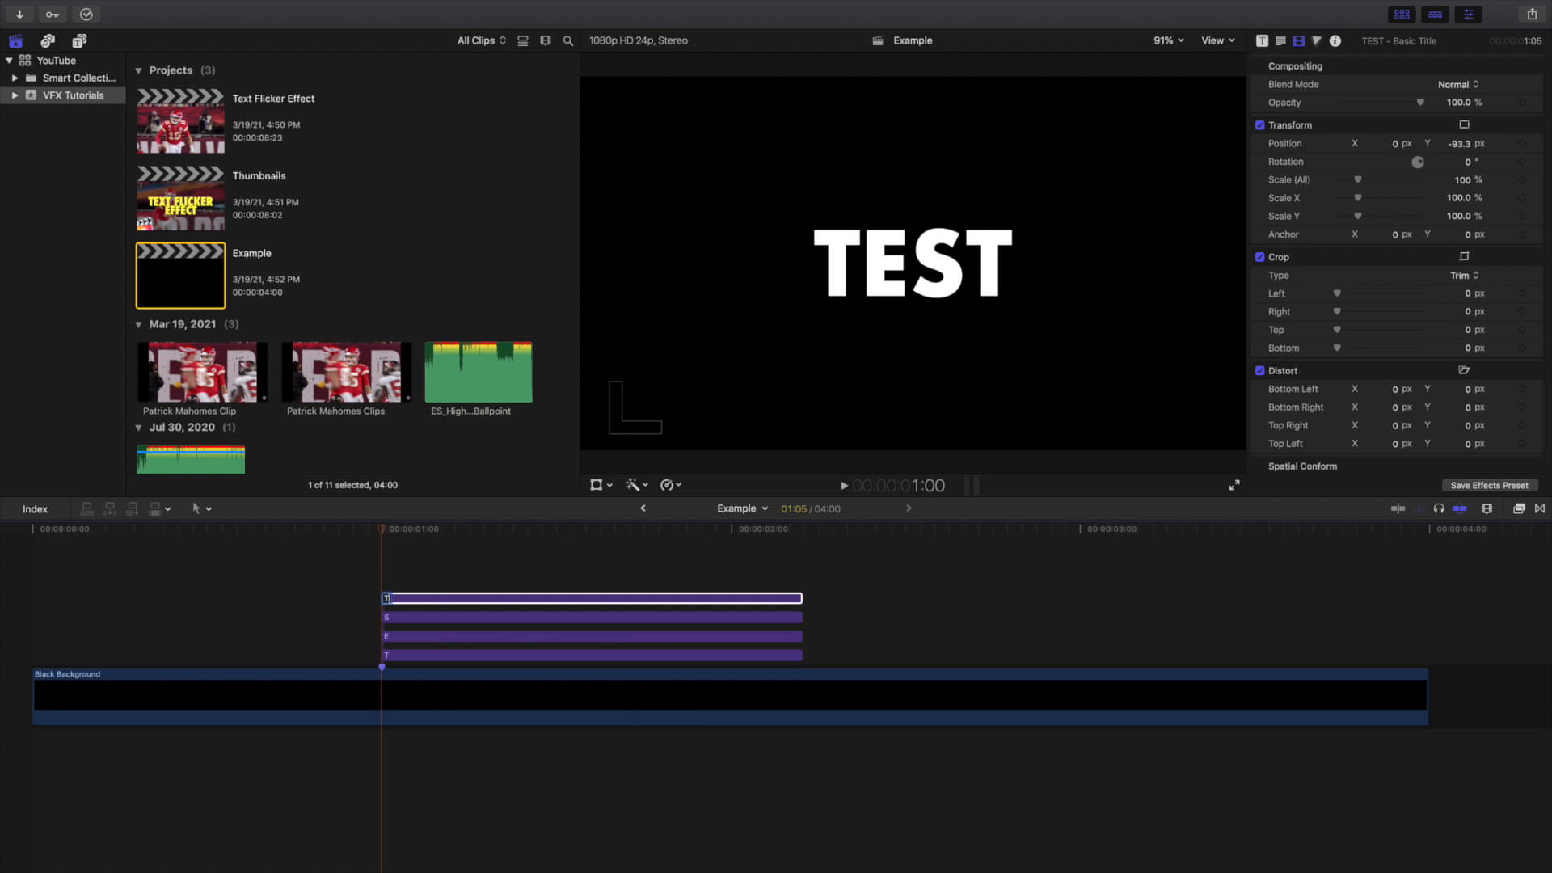
key("Return")
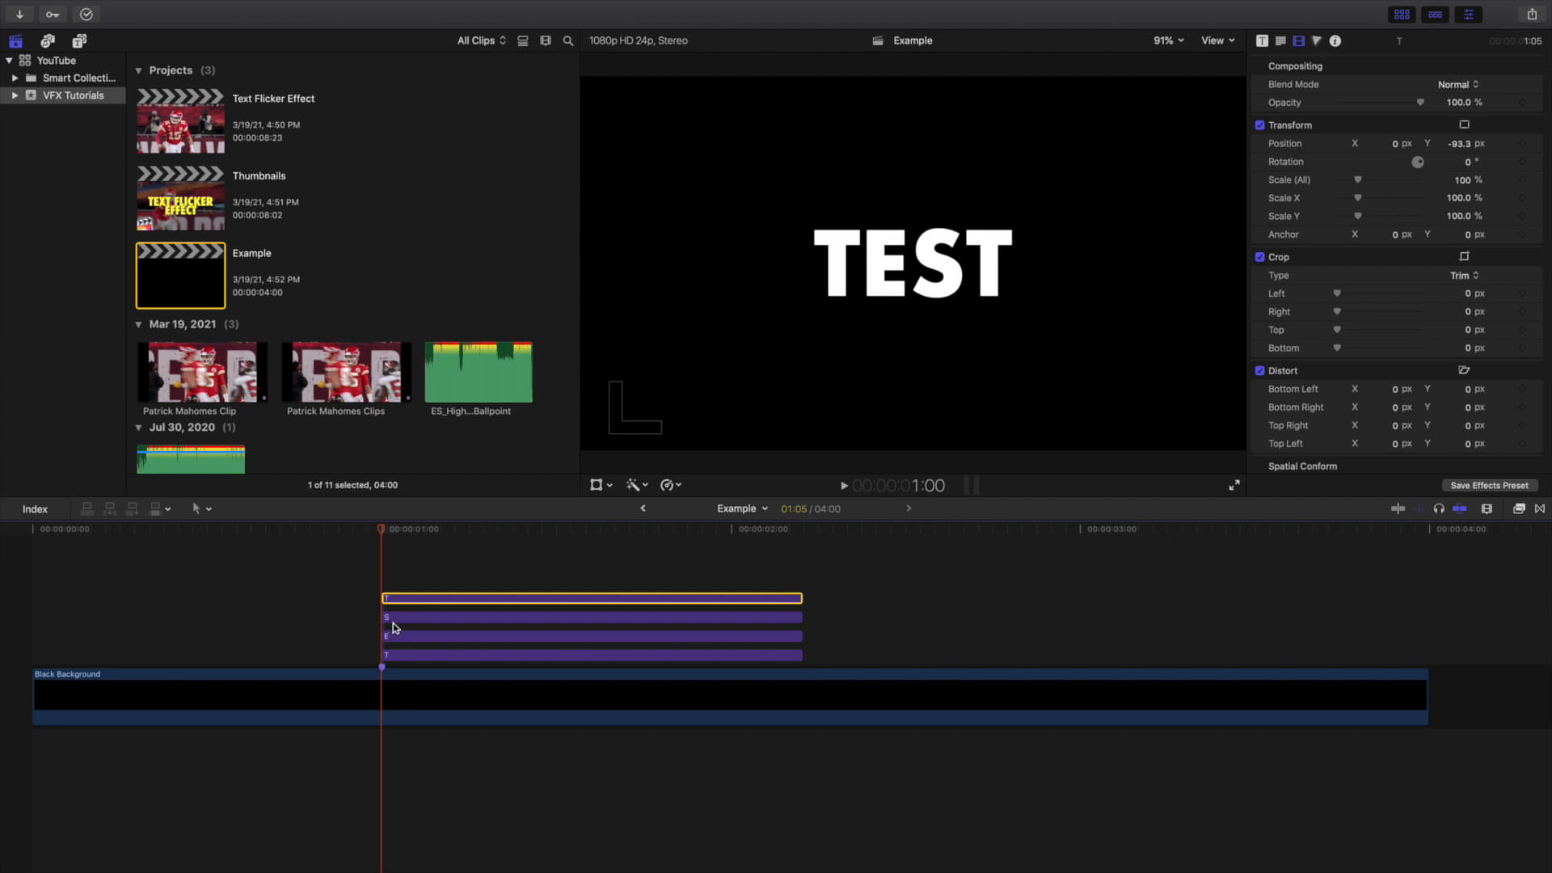
- Apply the Draw Mask effect from the Masks category to the bottom T clip in the title stack
left_click(399, 655)
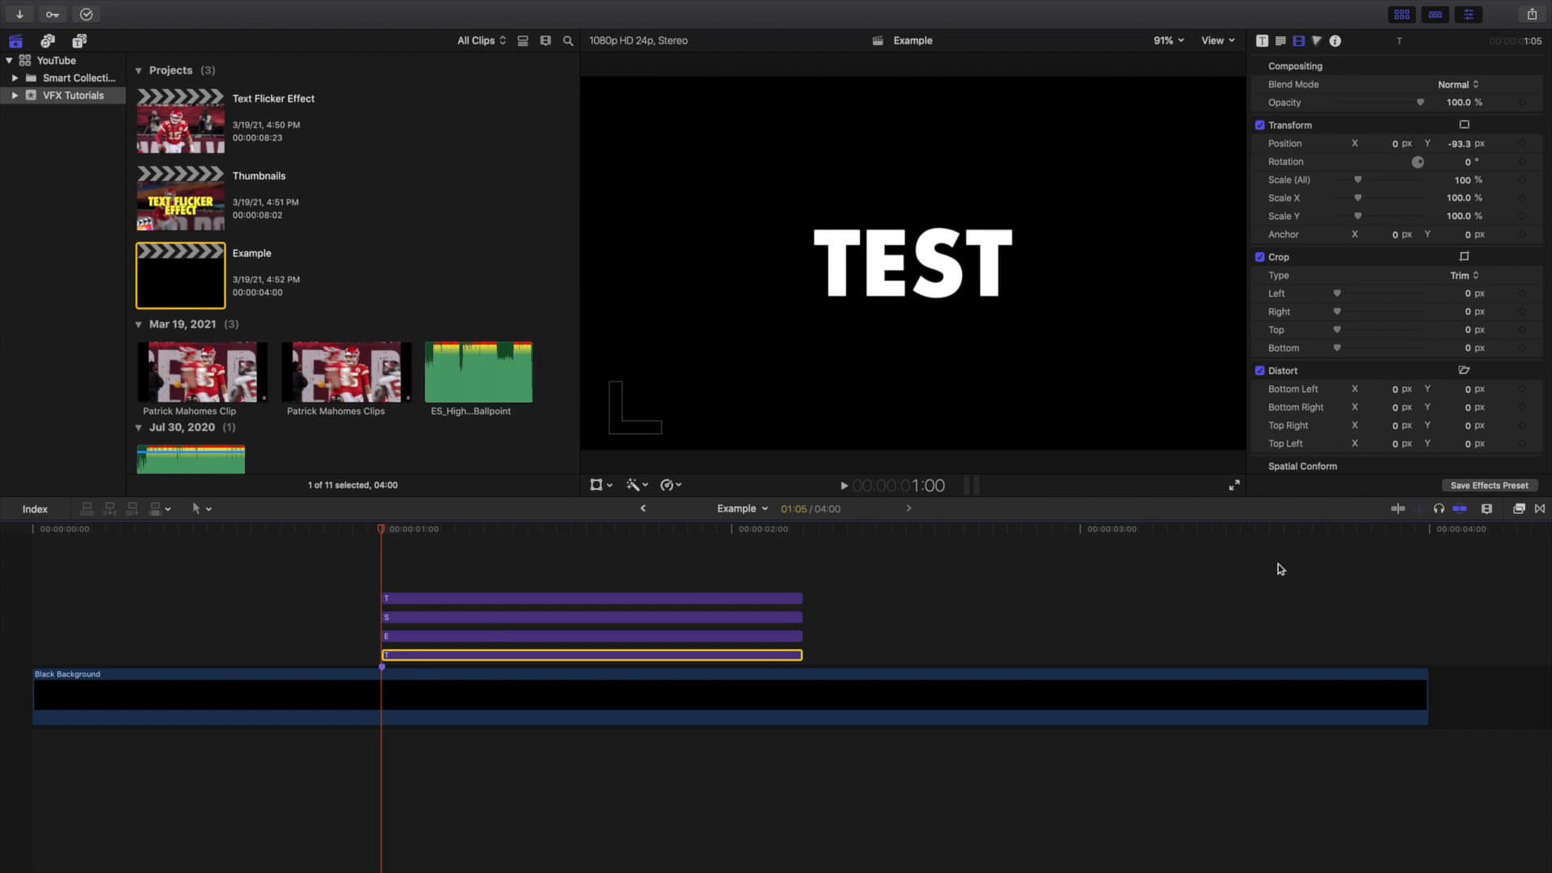
left_click(1522, 509)
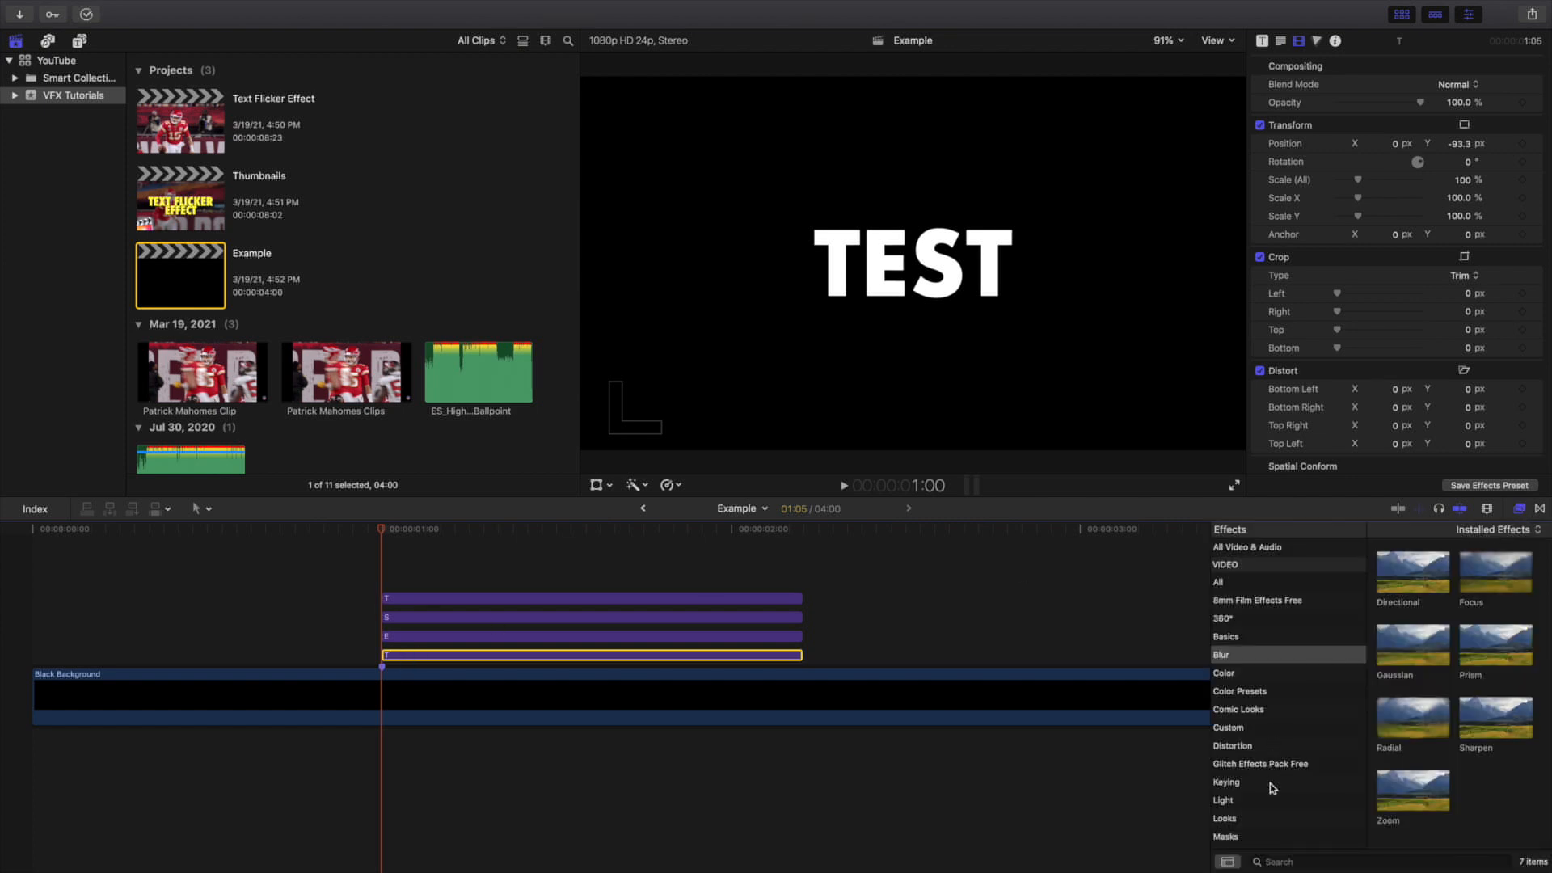
left_click(1268, 835)
left_click_drag(1402, 574, 584, 655)
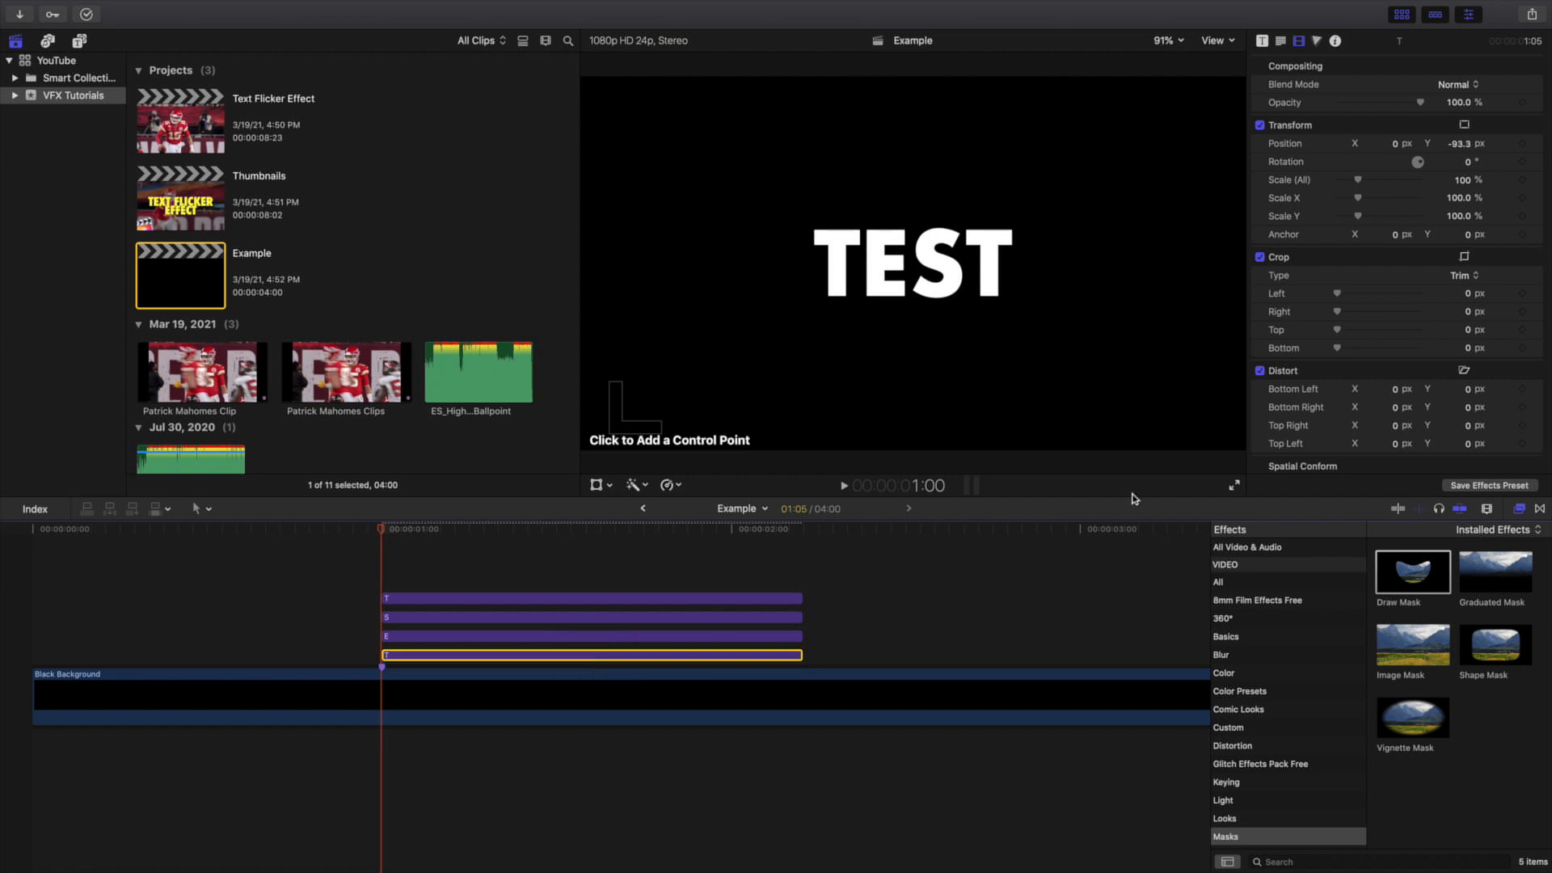
left_click(1521, 509)
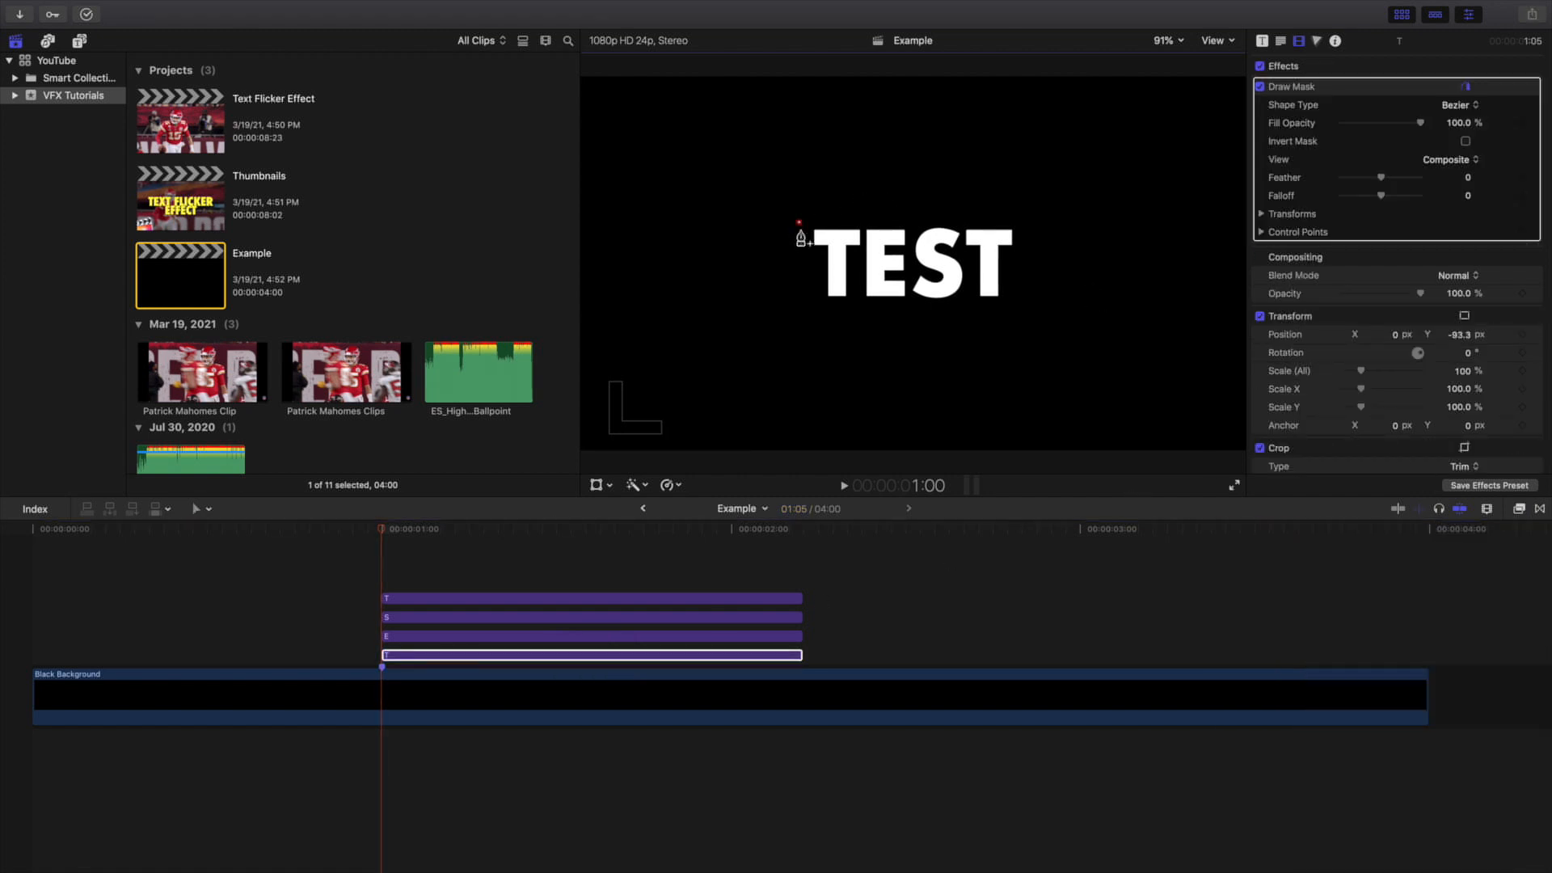
- Draw a closed four-point mask around the first letter T and adjust its edge to fit between T and E
left_click(799, 223)
left_click(798, 302)
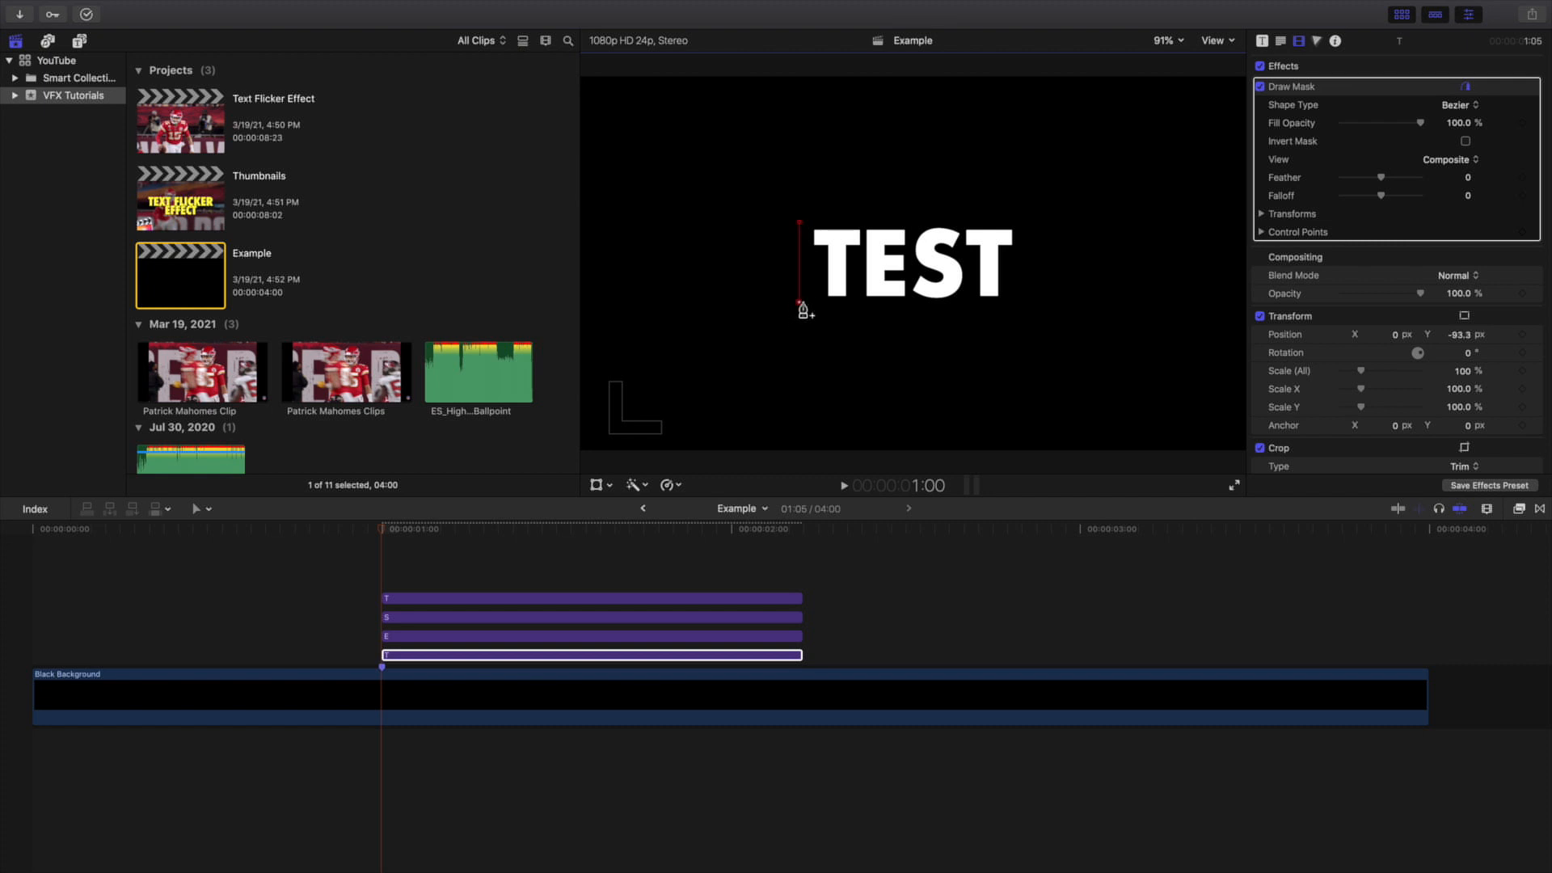
left_click(860, 302)
left_click(860, 216)
left_click(800, 219)
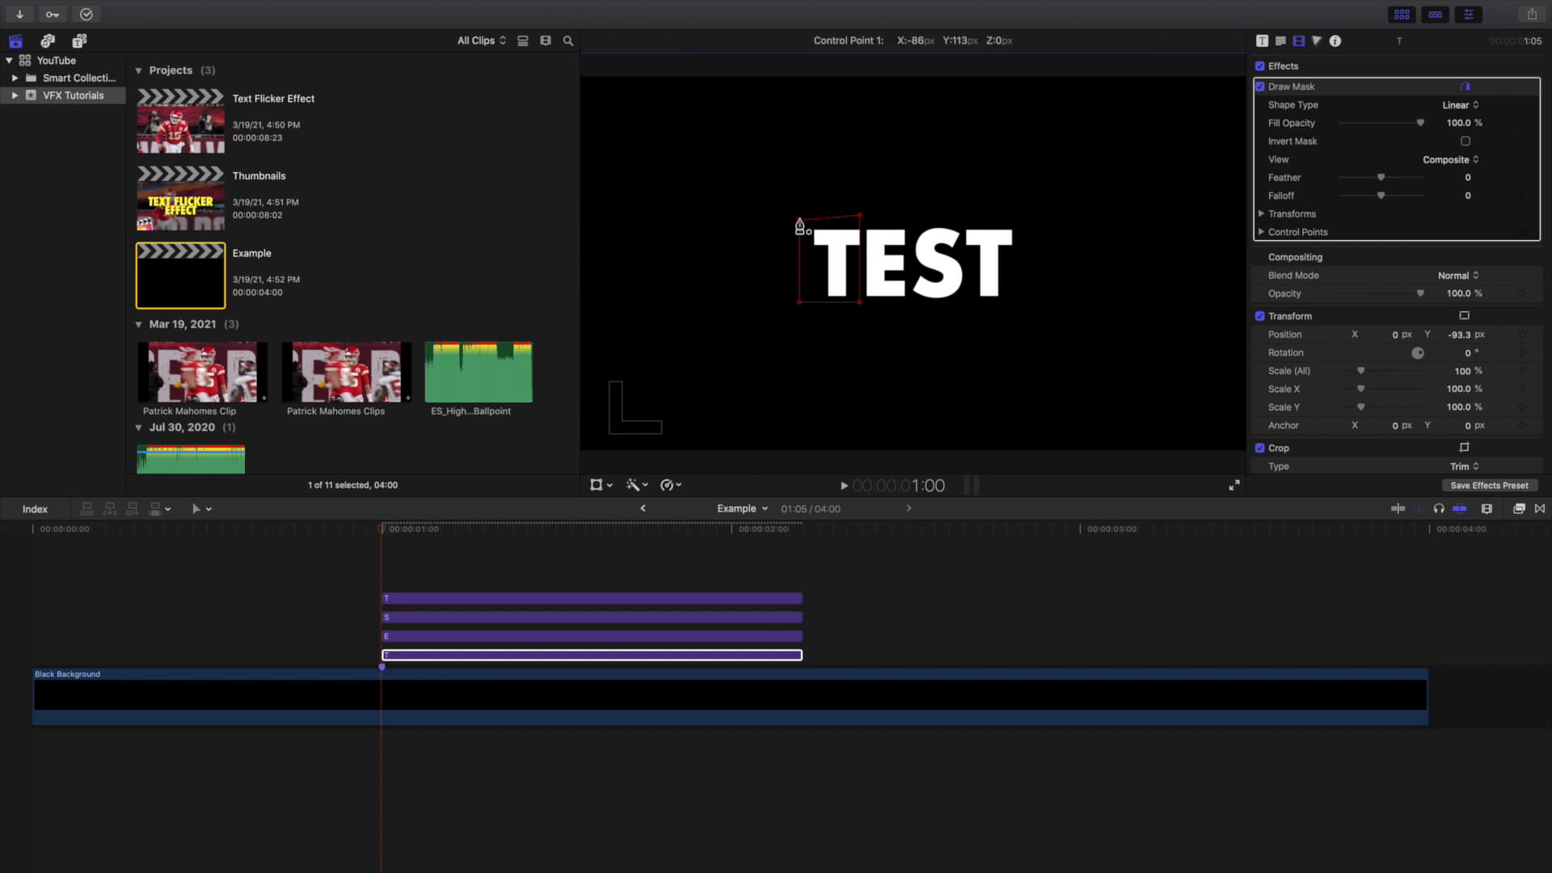
left_click_drag(860, 253, 864, 252)
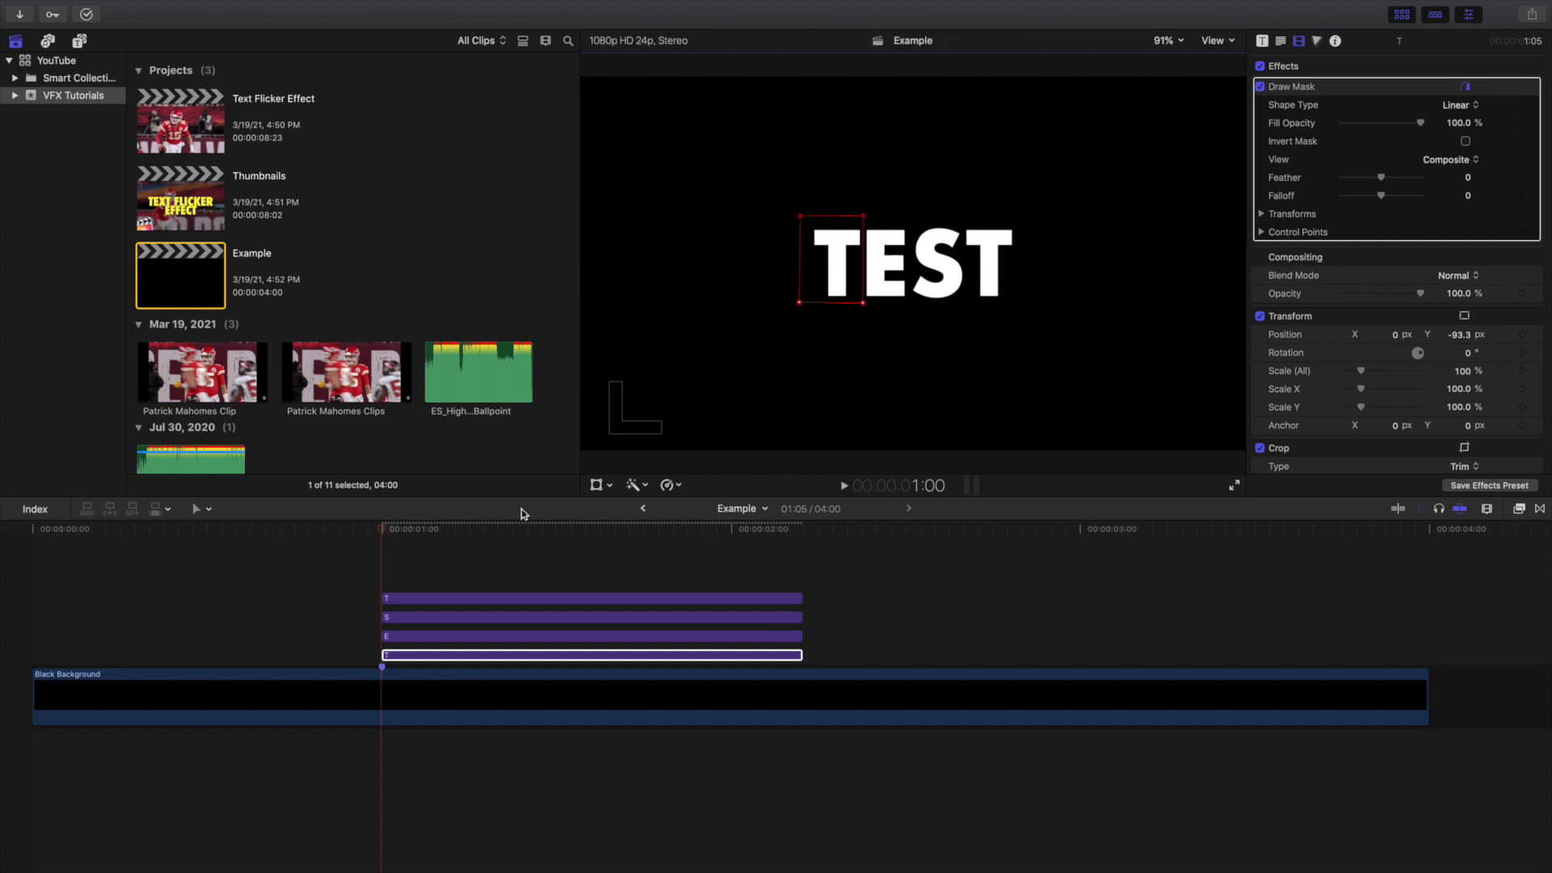
- Apply Draw Mask to the E clip and outline the letter E with a closed four-point mask
left_click(442, 637)
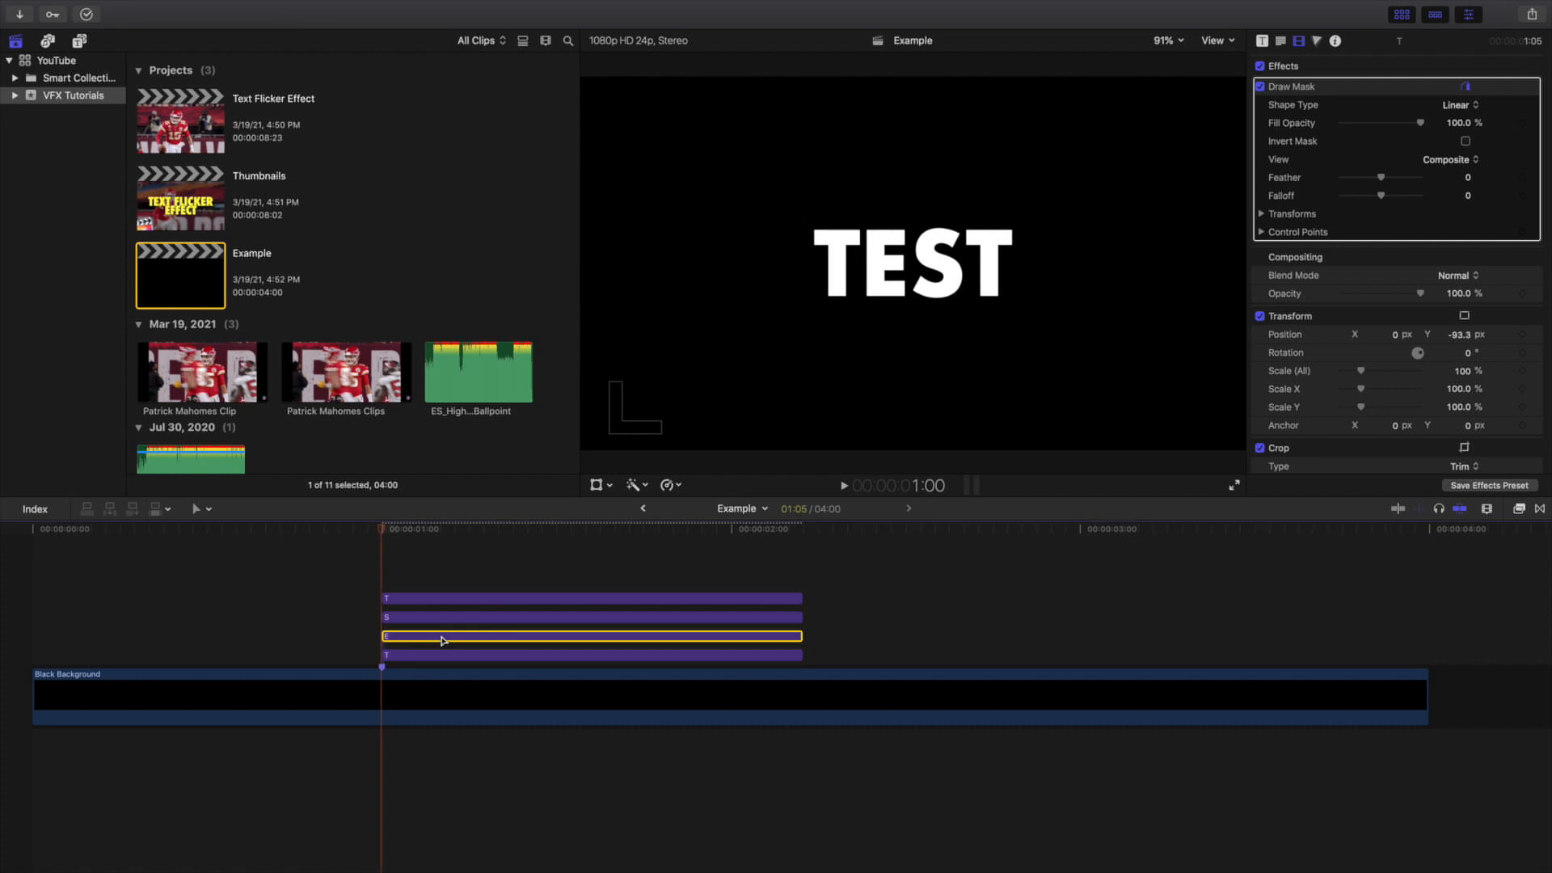
left_click(1518, 508)
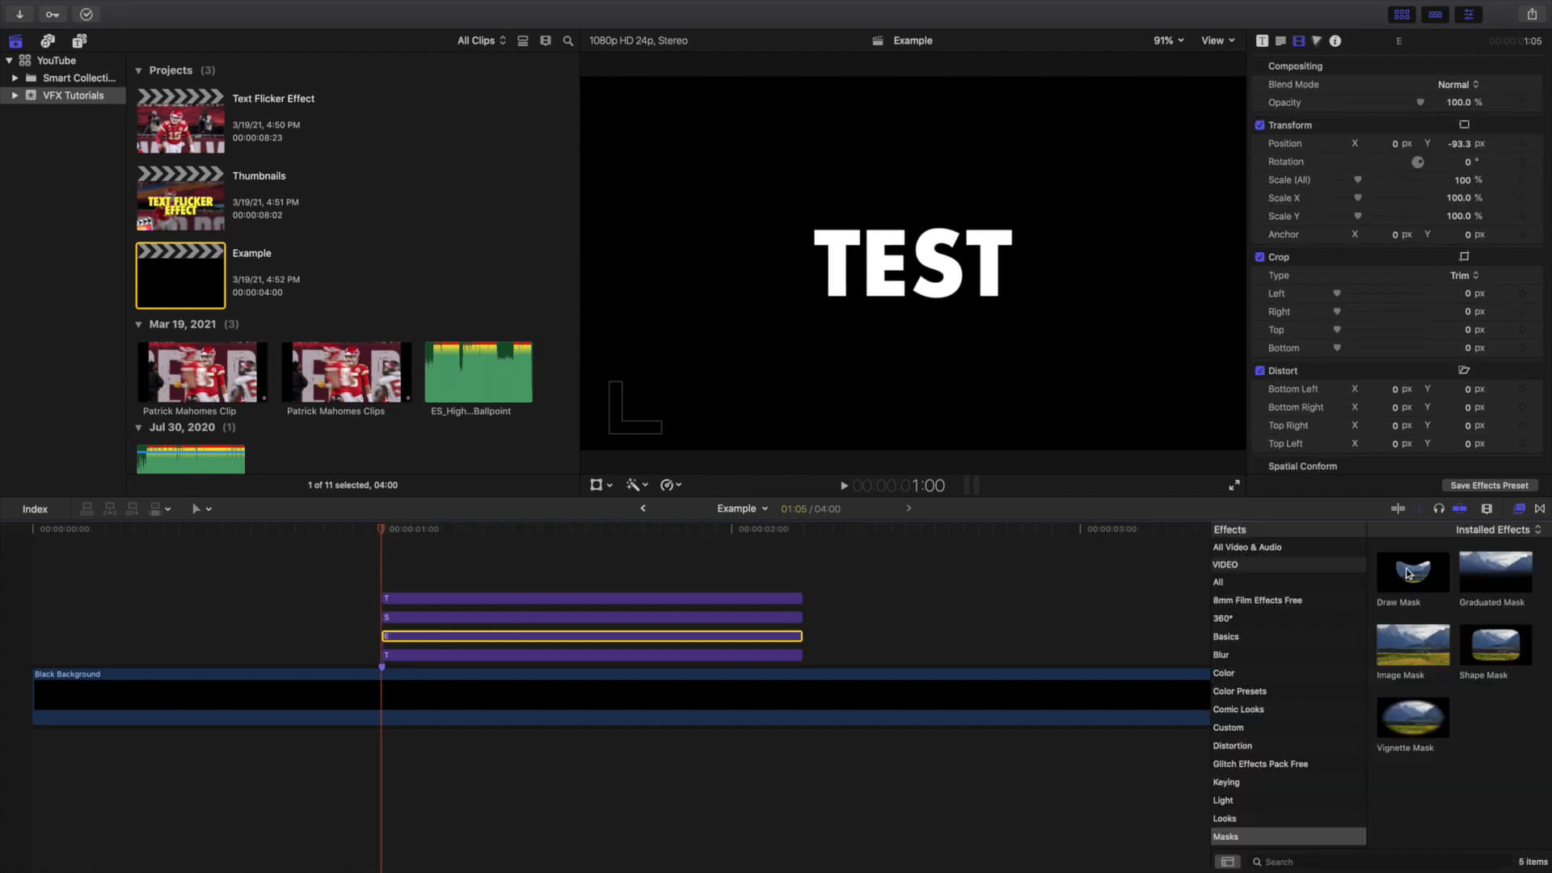
left_click_drag(1413, 572, 781, 640)
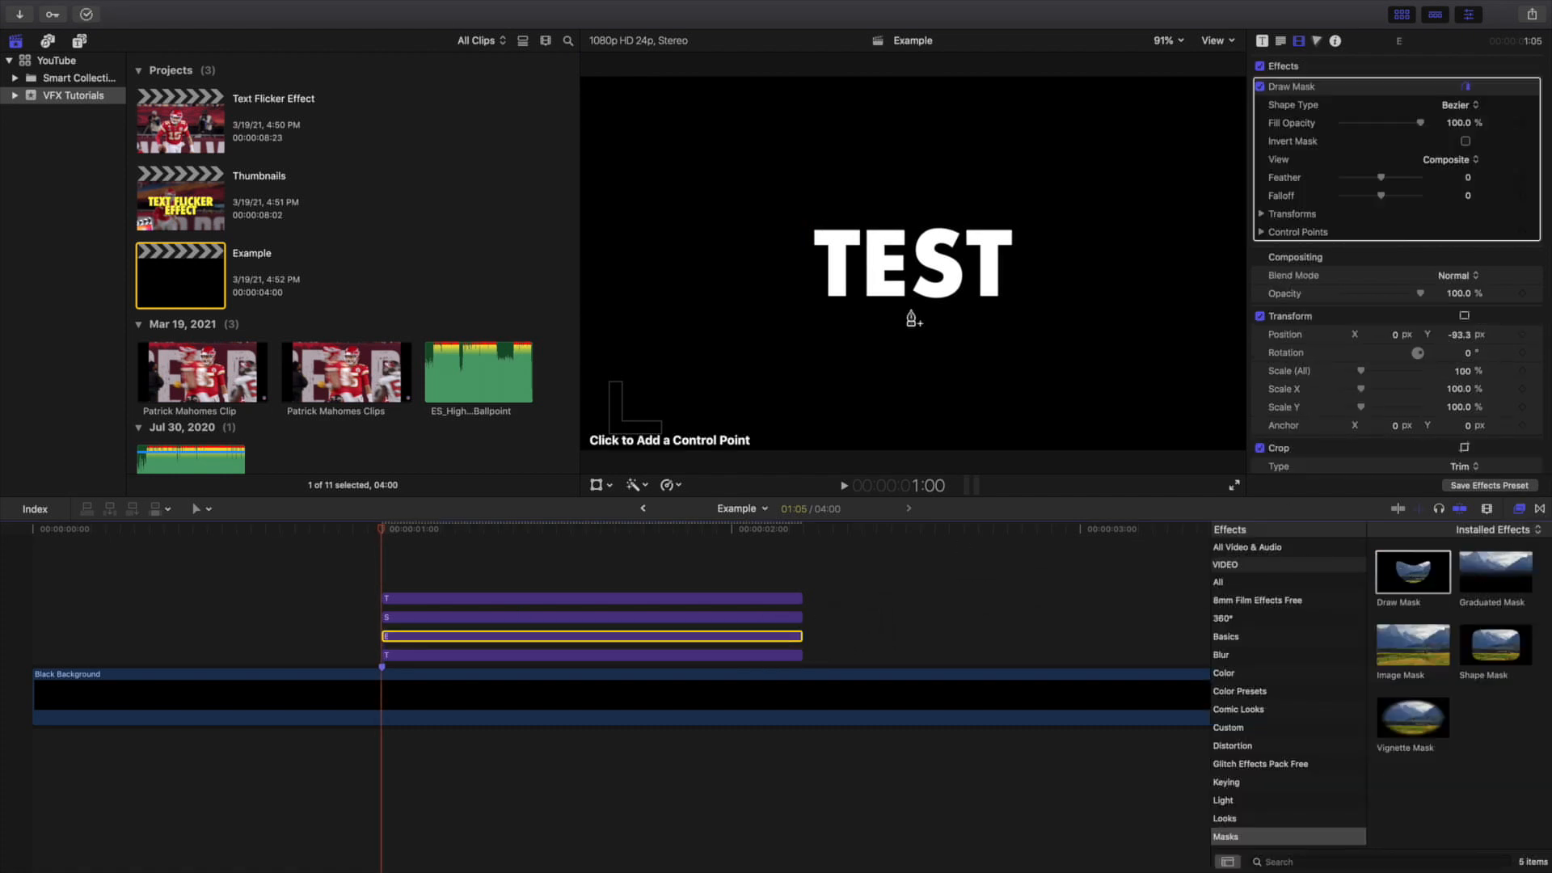
left_click(864, 220)
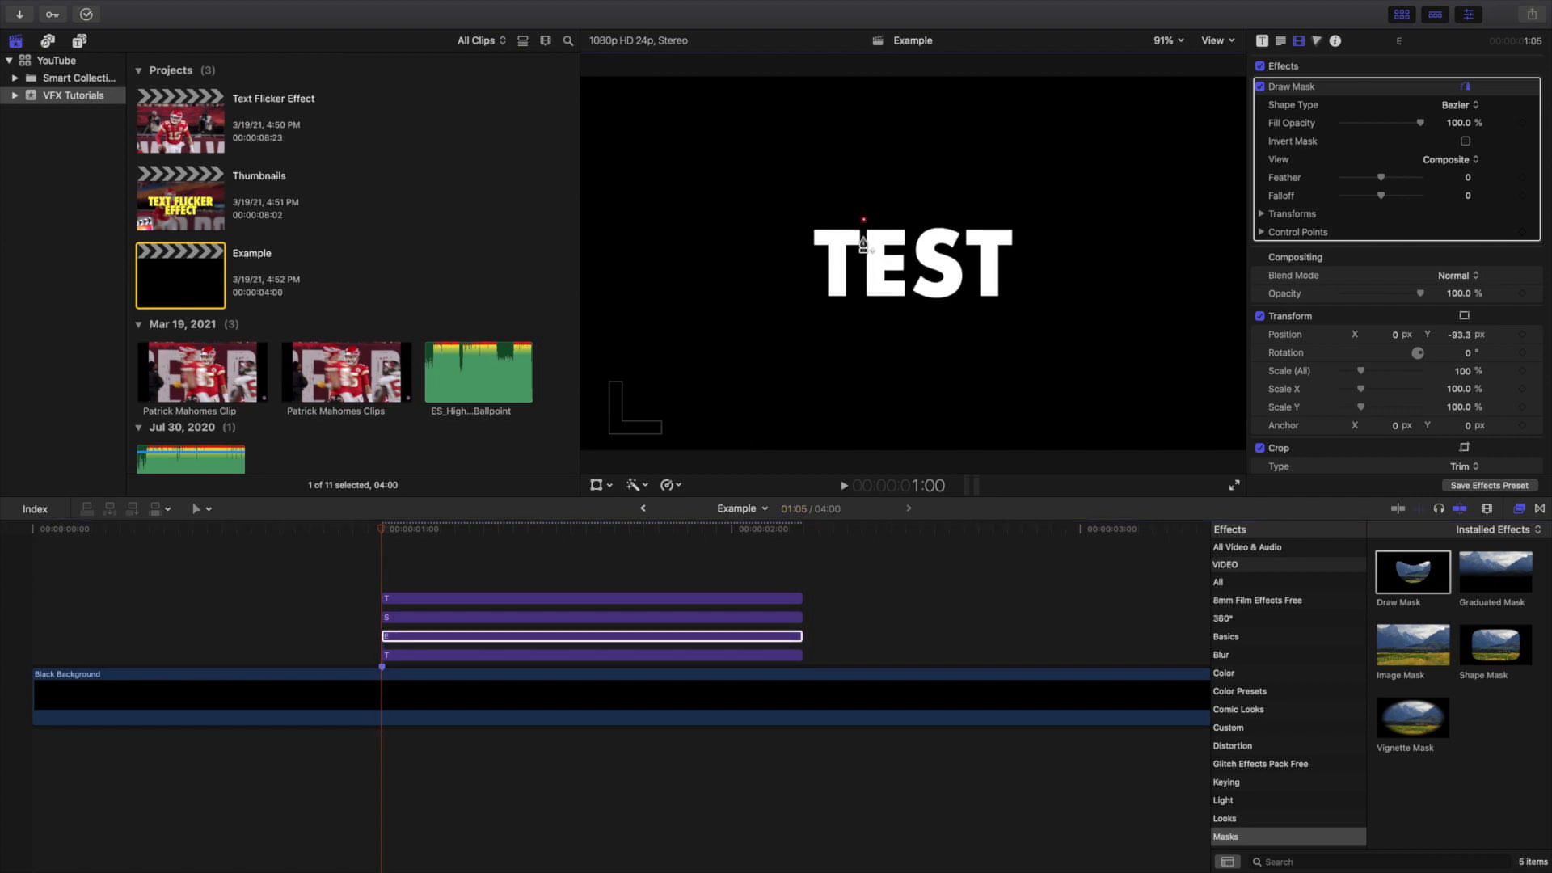
left_click(864, 298)
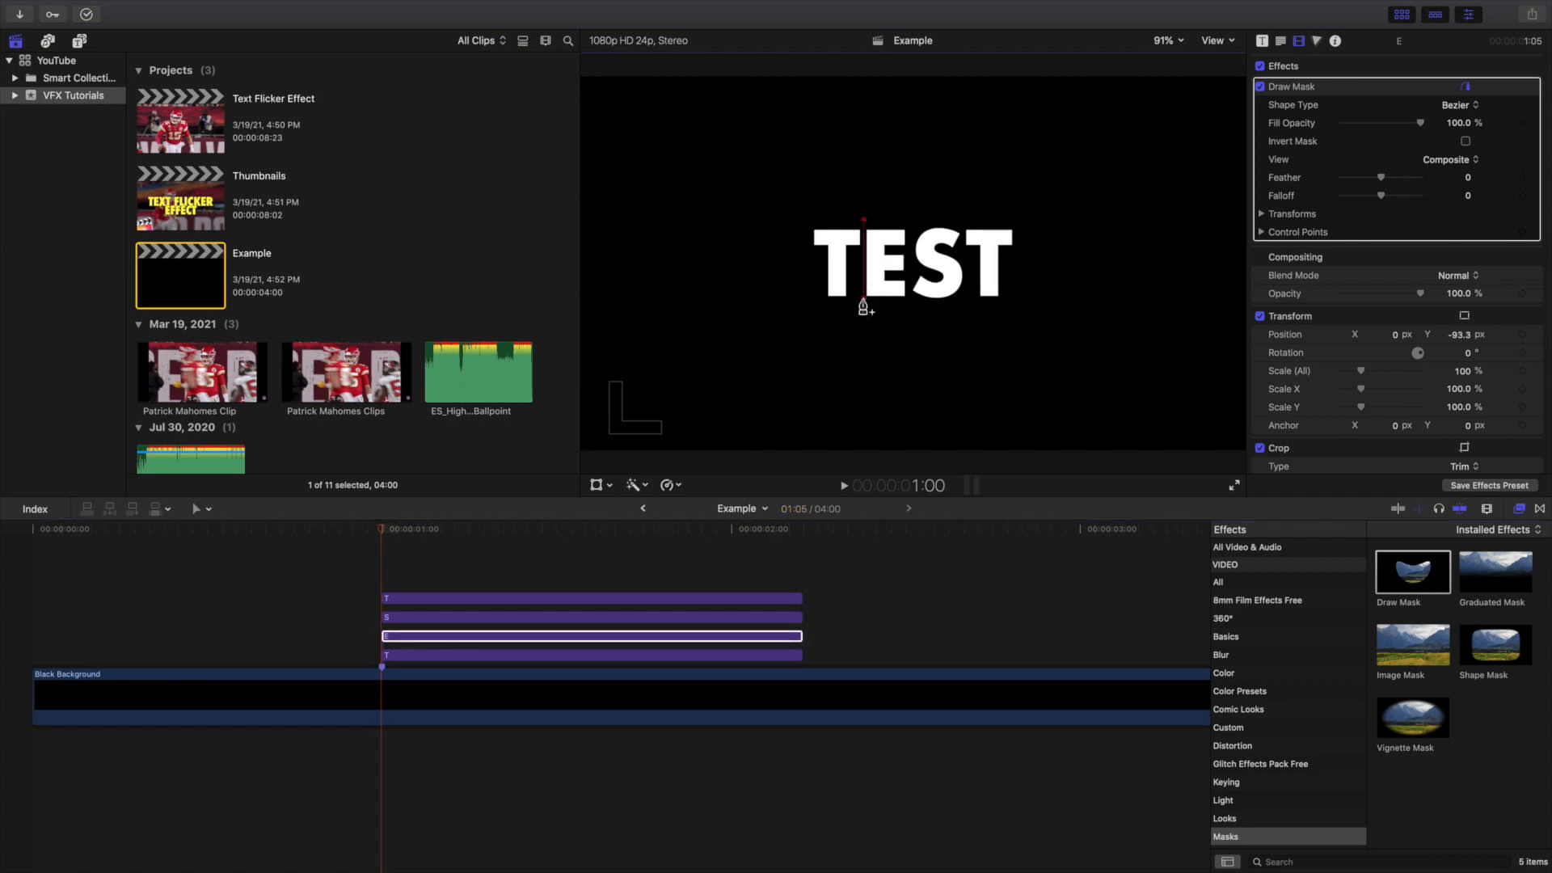
left_click(910, 299)
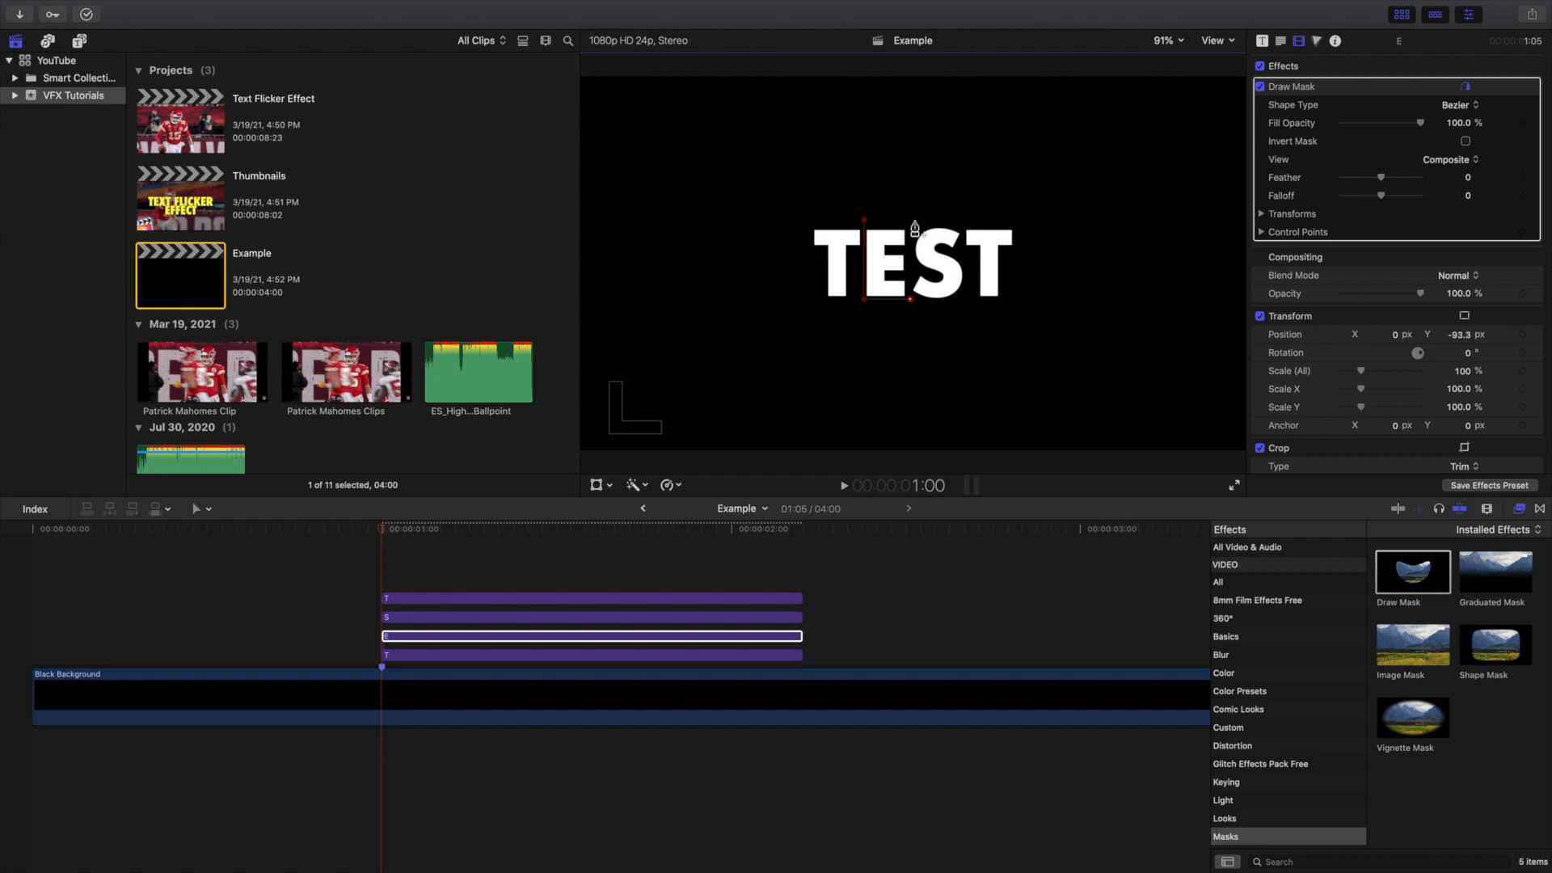
left_click(910, 219)
left_click(864, 220)
- Apply Draw Mask to the S clip and outline the letter S with a closed four-point mask, adjusting its upper corner beside the last T
left_click(541, 620)
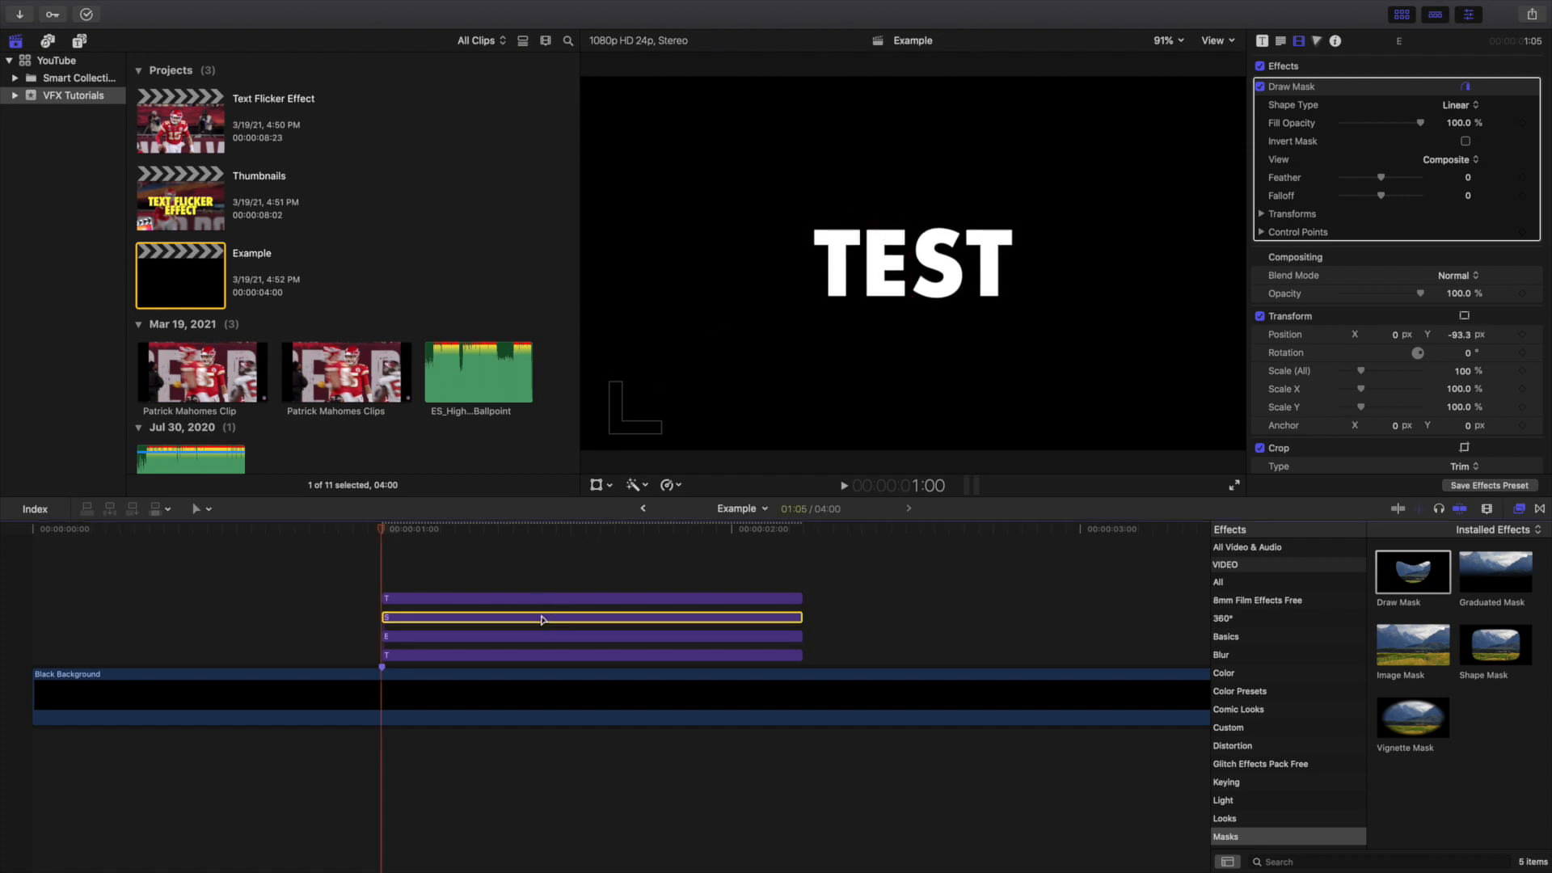
mouse_move(1408, 576)
left_mouse_down()
mouse_move(705, 602)
mouse_move(639, 620)
left_mouse_up()
left_click(913, 222)
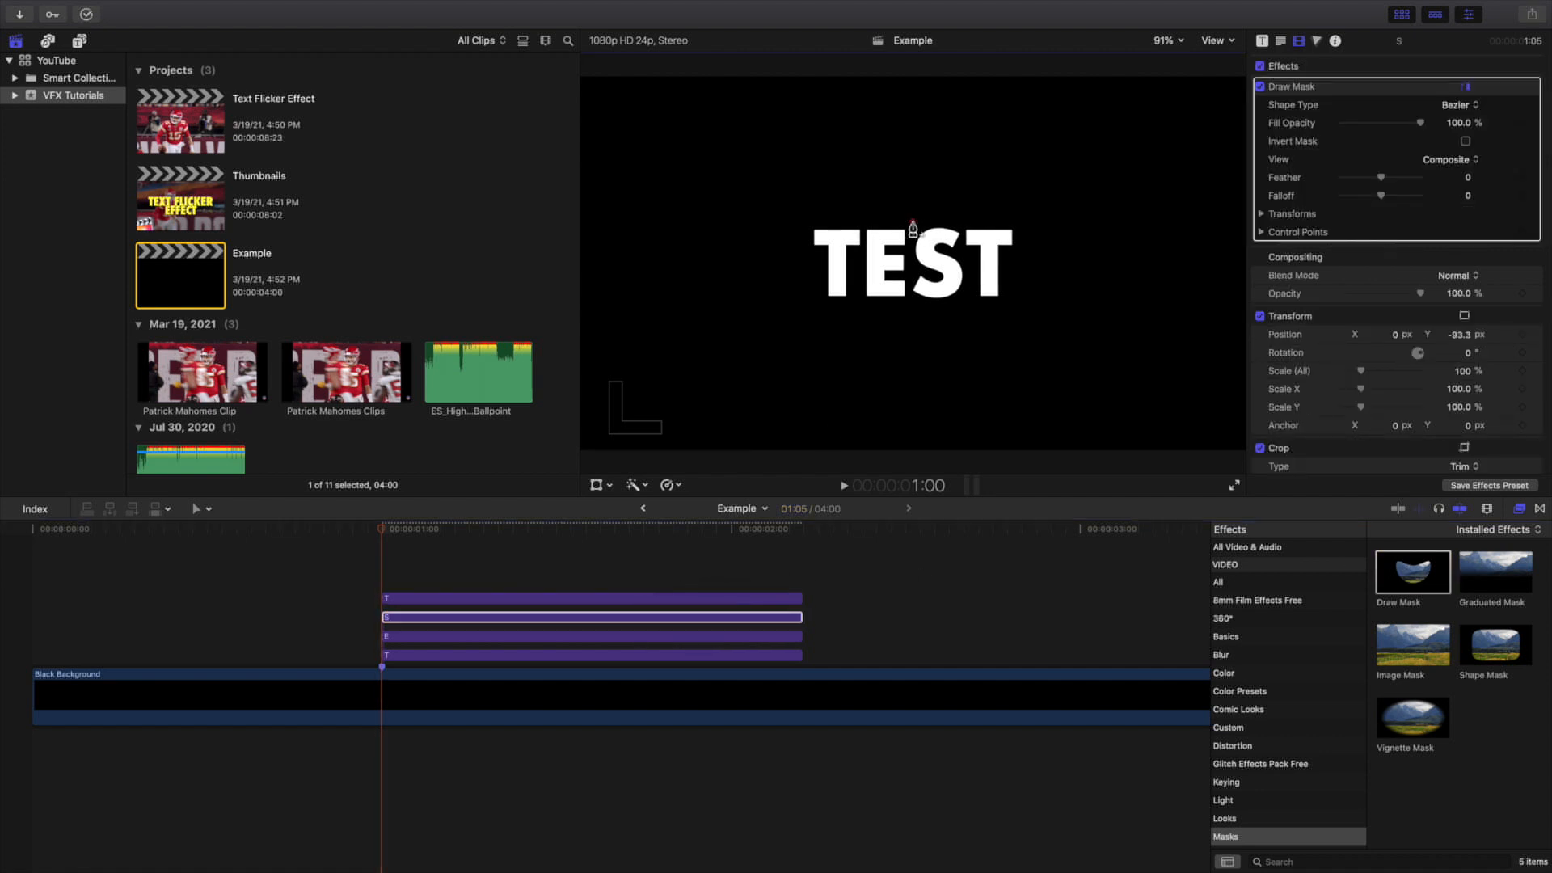
left_click(913, 305)
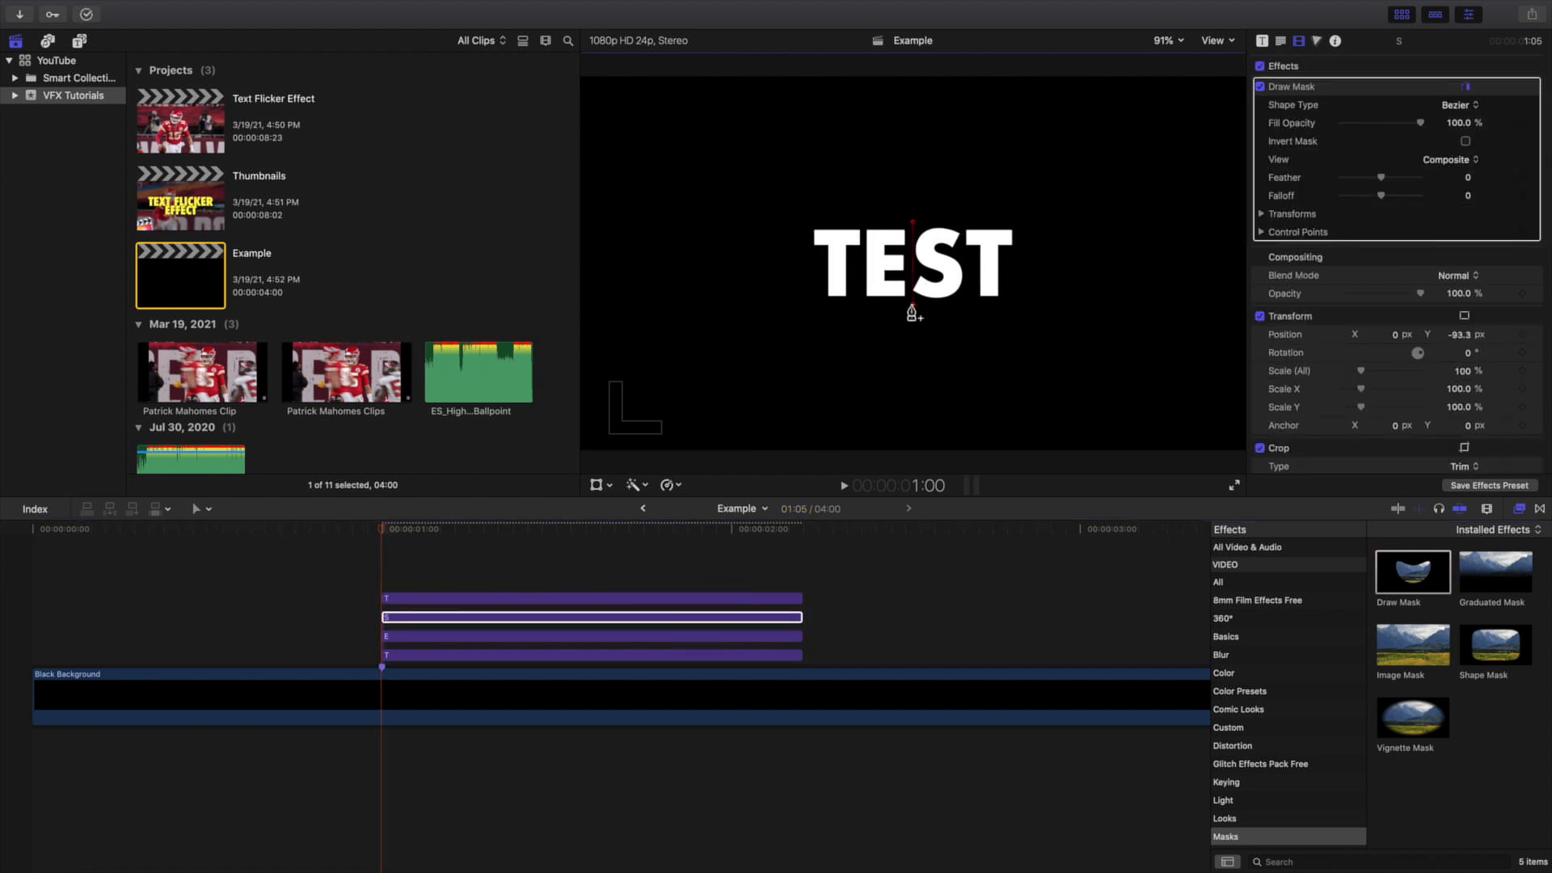
left_click(968, 304)
left_click(969, 216)
left_click(913, 222)
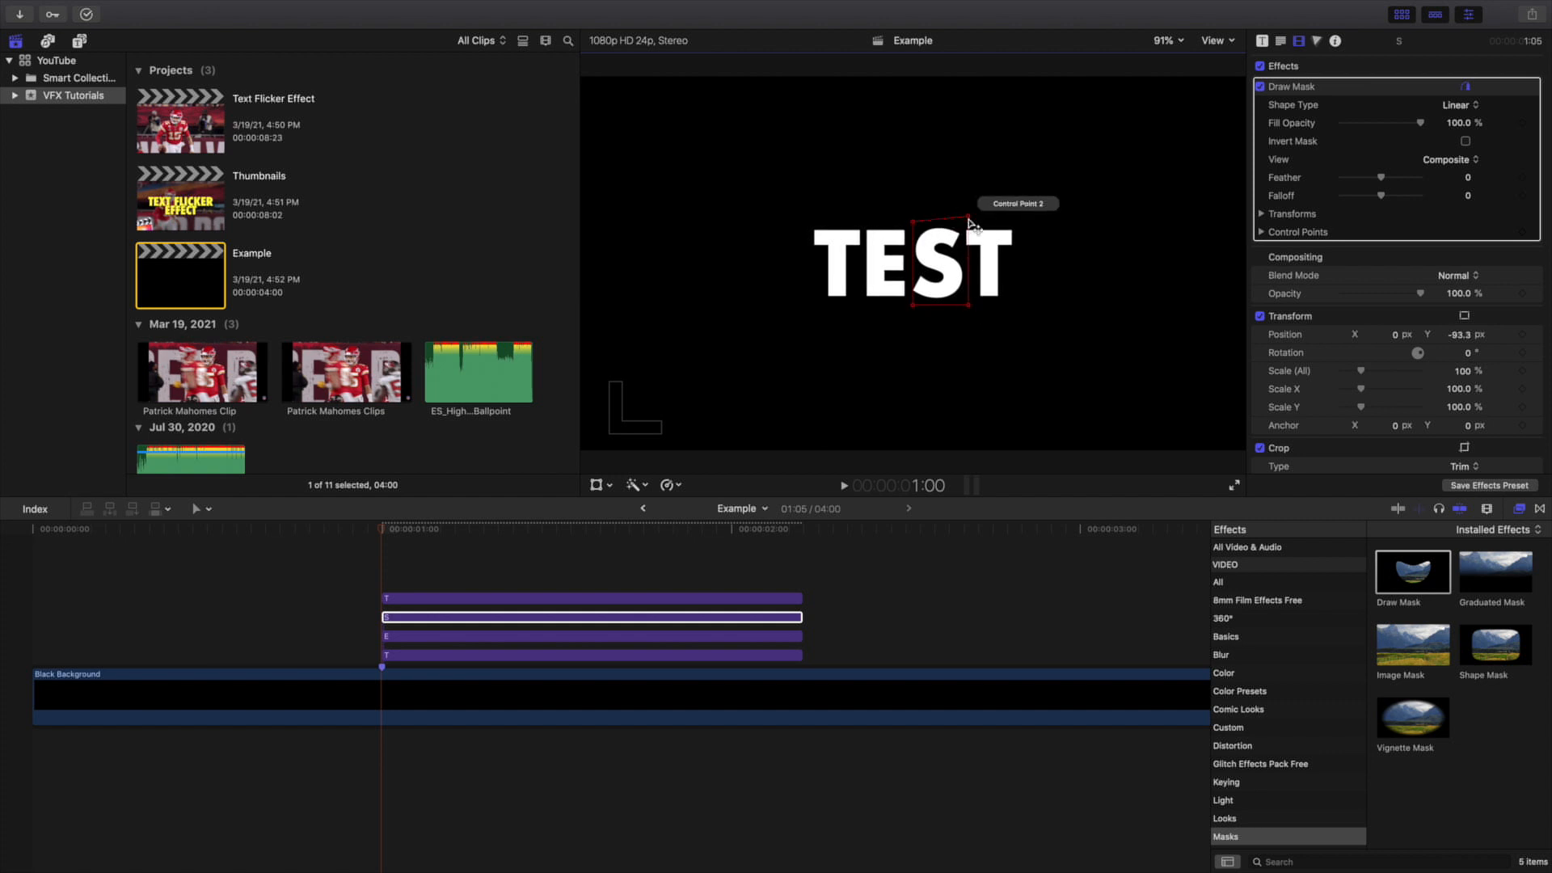
left_click_drag(968, 216, 965, 222)
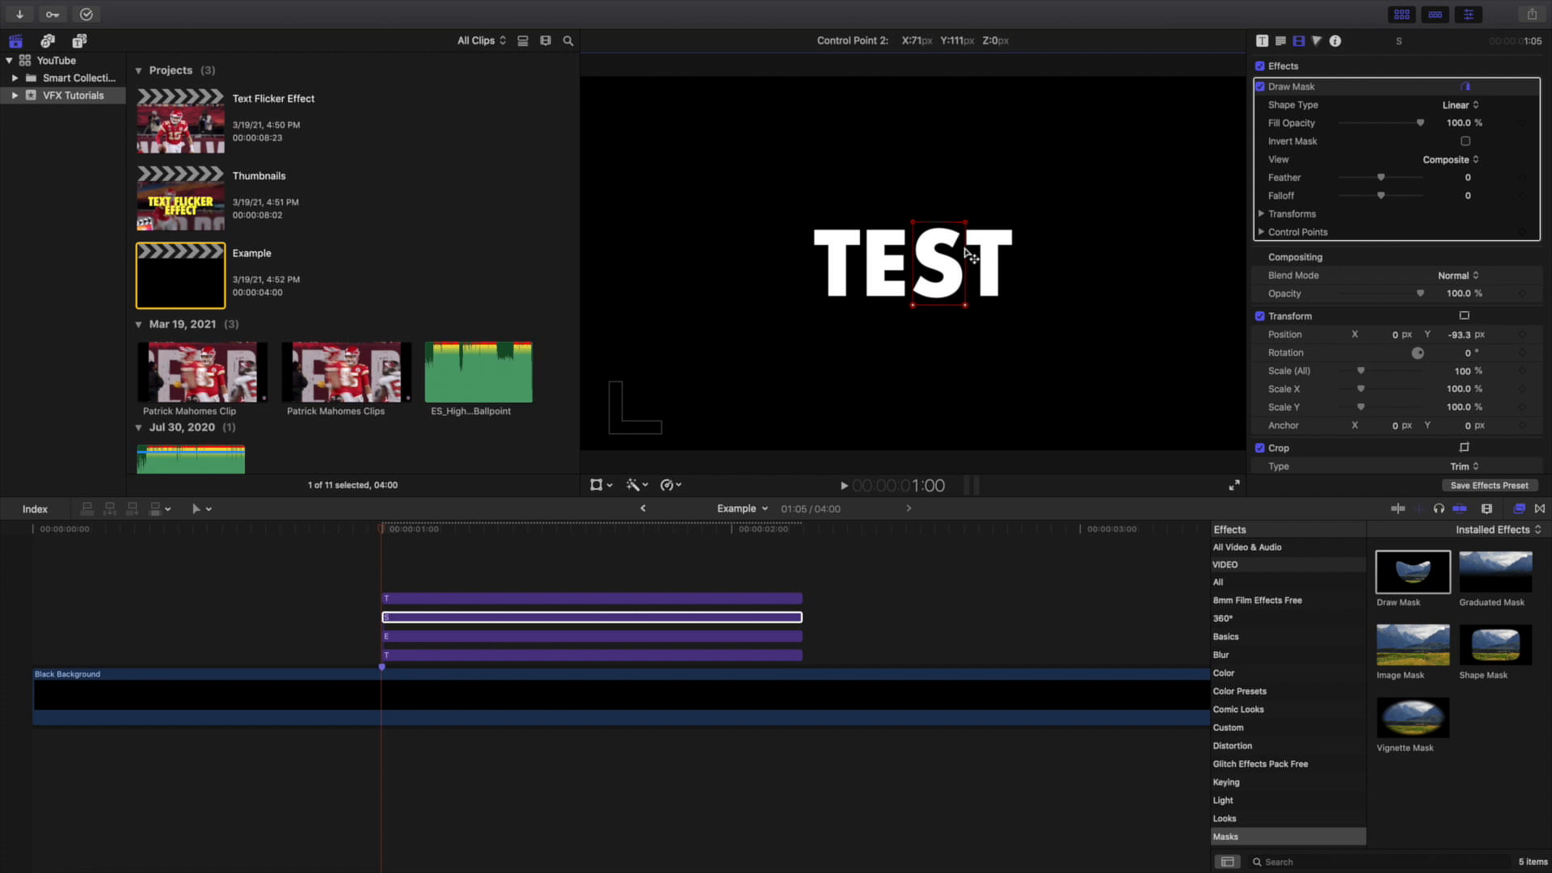
- Apply Draw Mask to the topmost T clip and outline the last letter T with a closed four-point mask, then close the effects browser
left_click(673, 597)
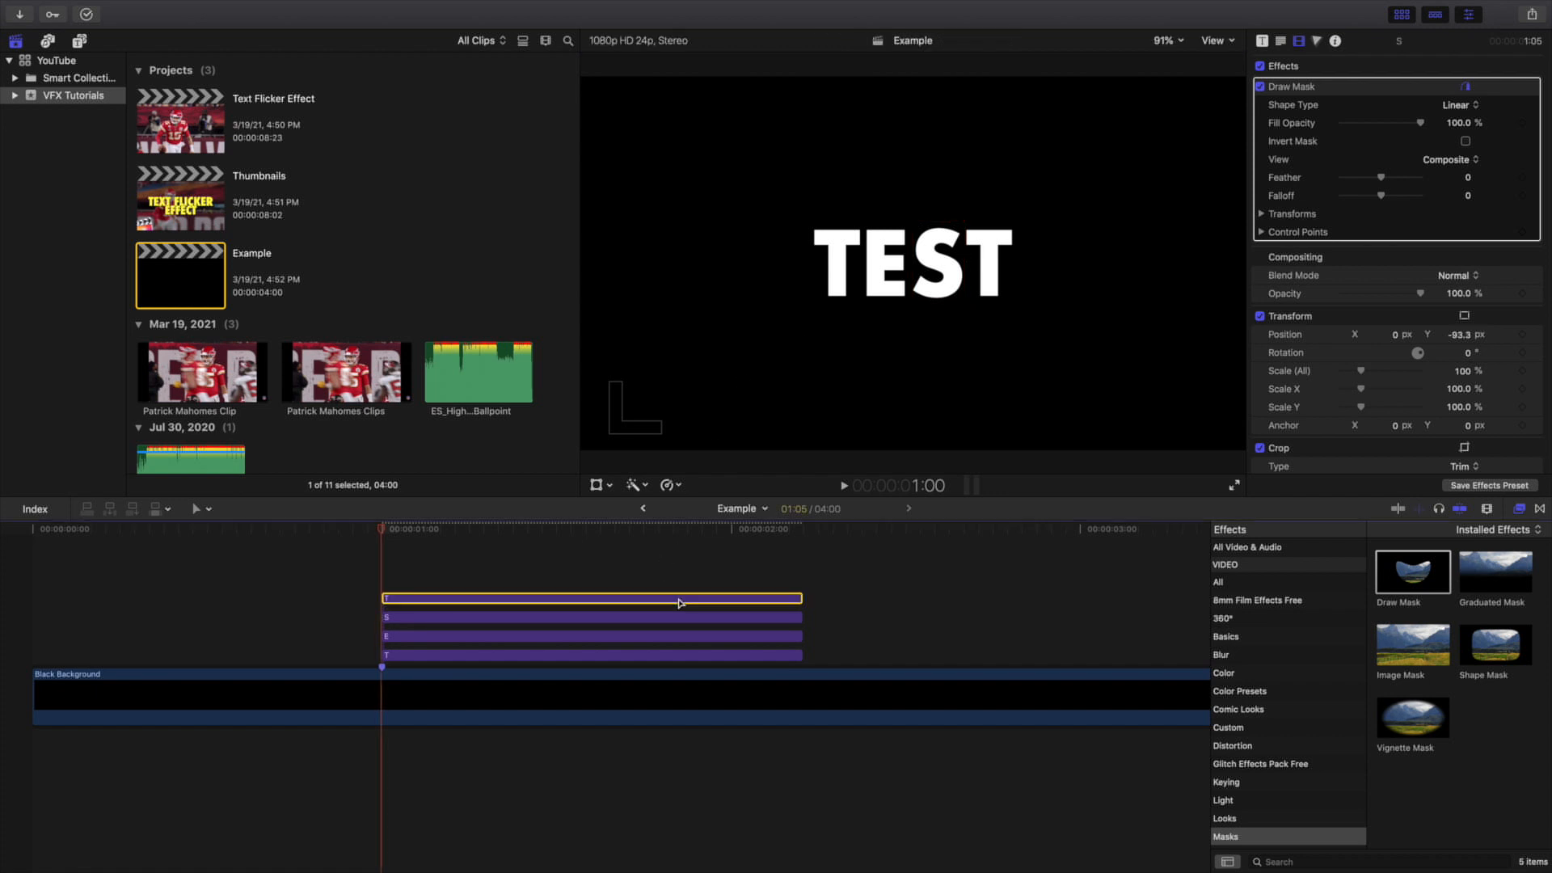
left_click_drag(1388, 564, 728, 598)
left_click(963, 217)
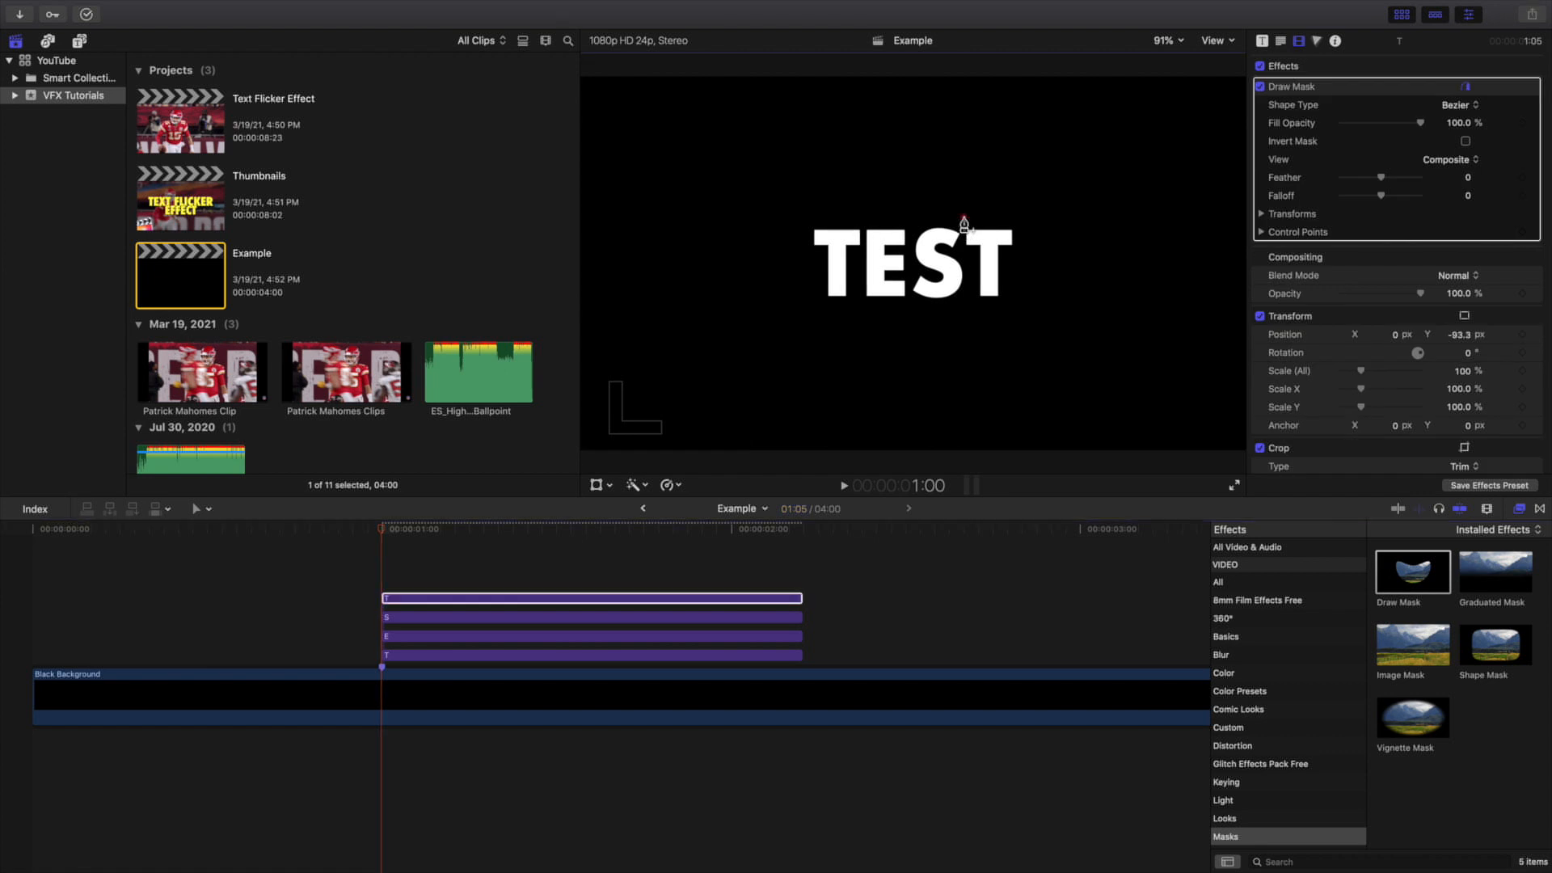
left_click(964, 305)
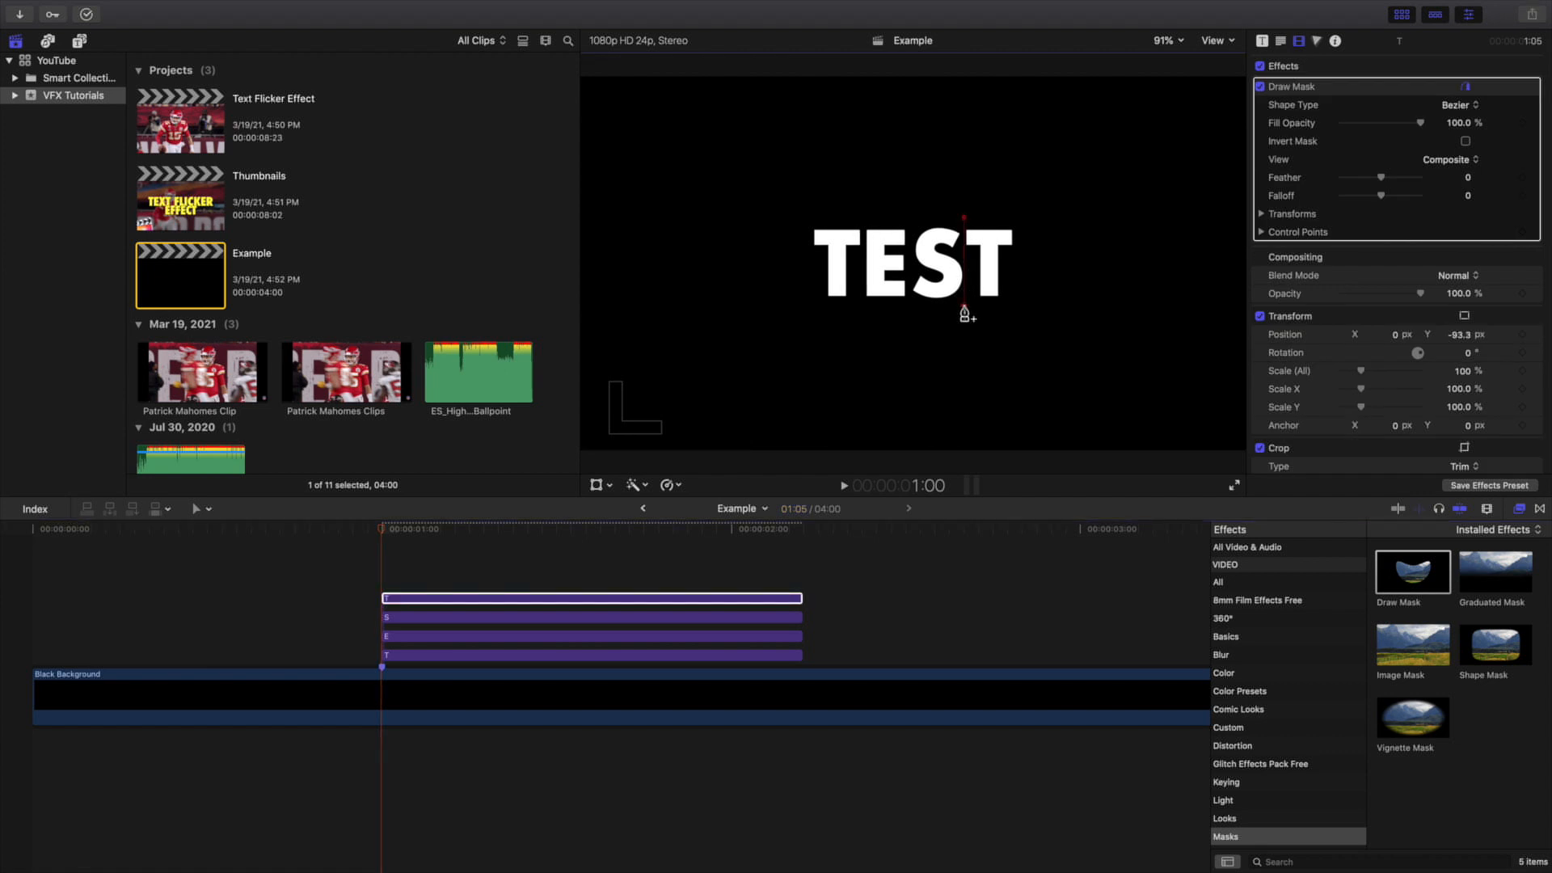
left_click(1022, 306)
left_click(1028, 219)
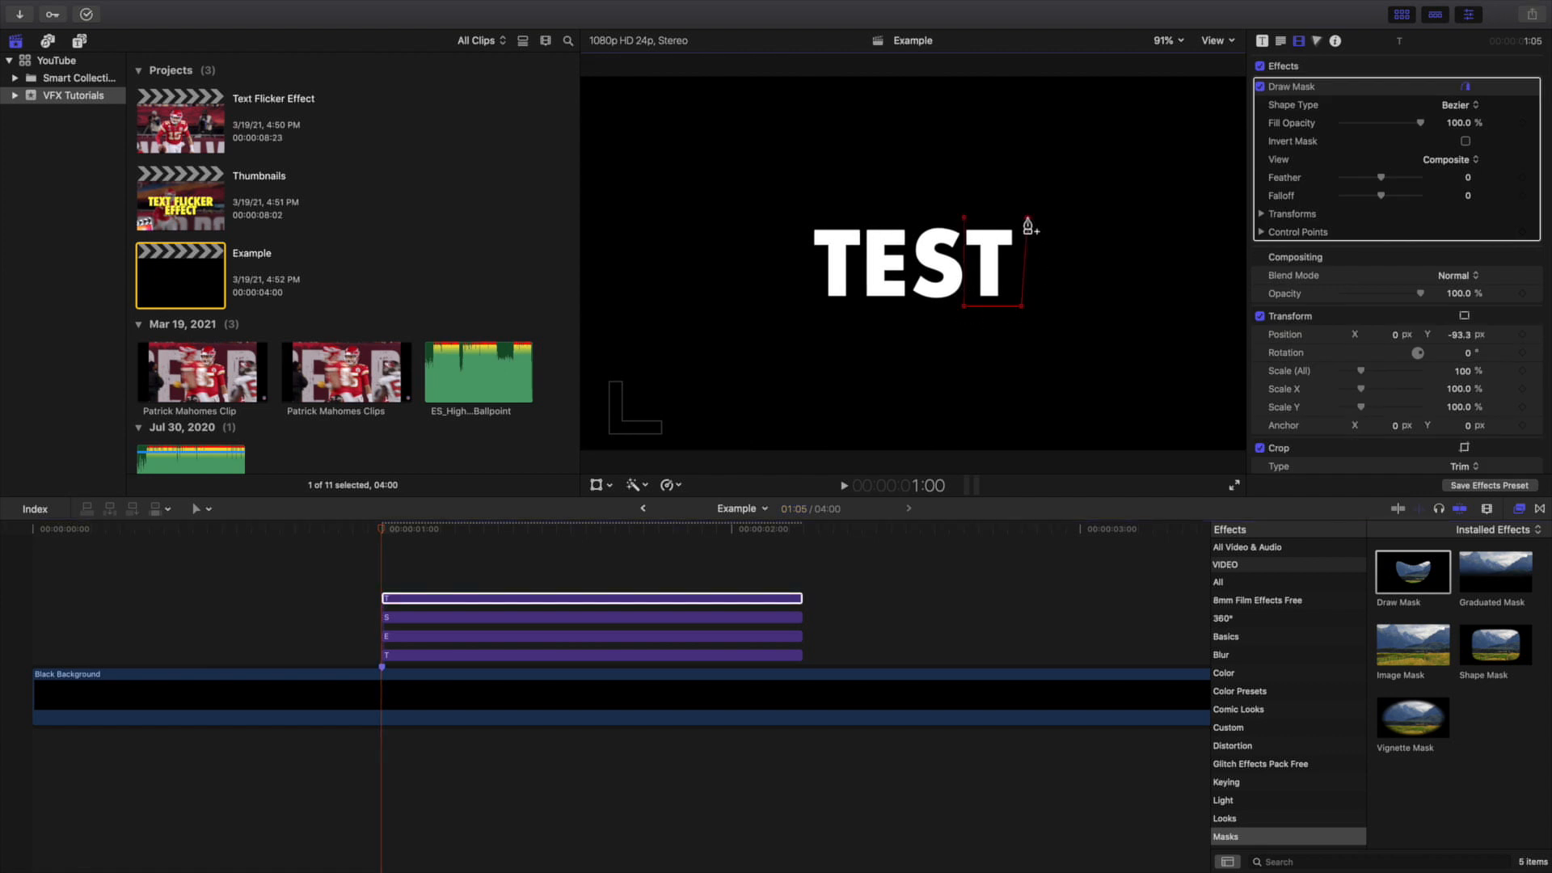
left_click(964, 216)
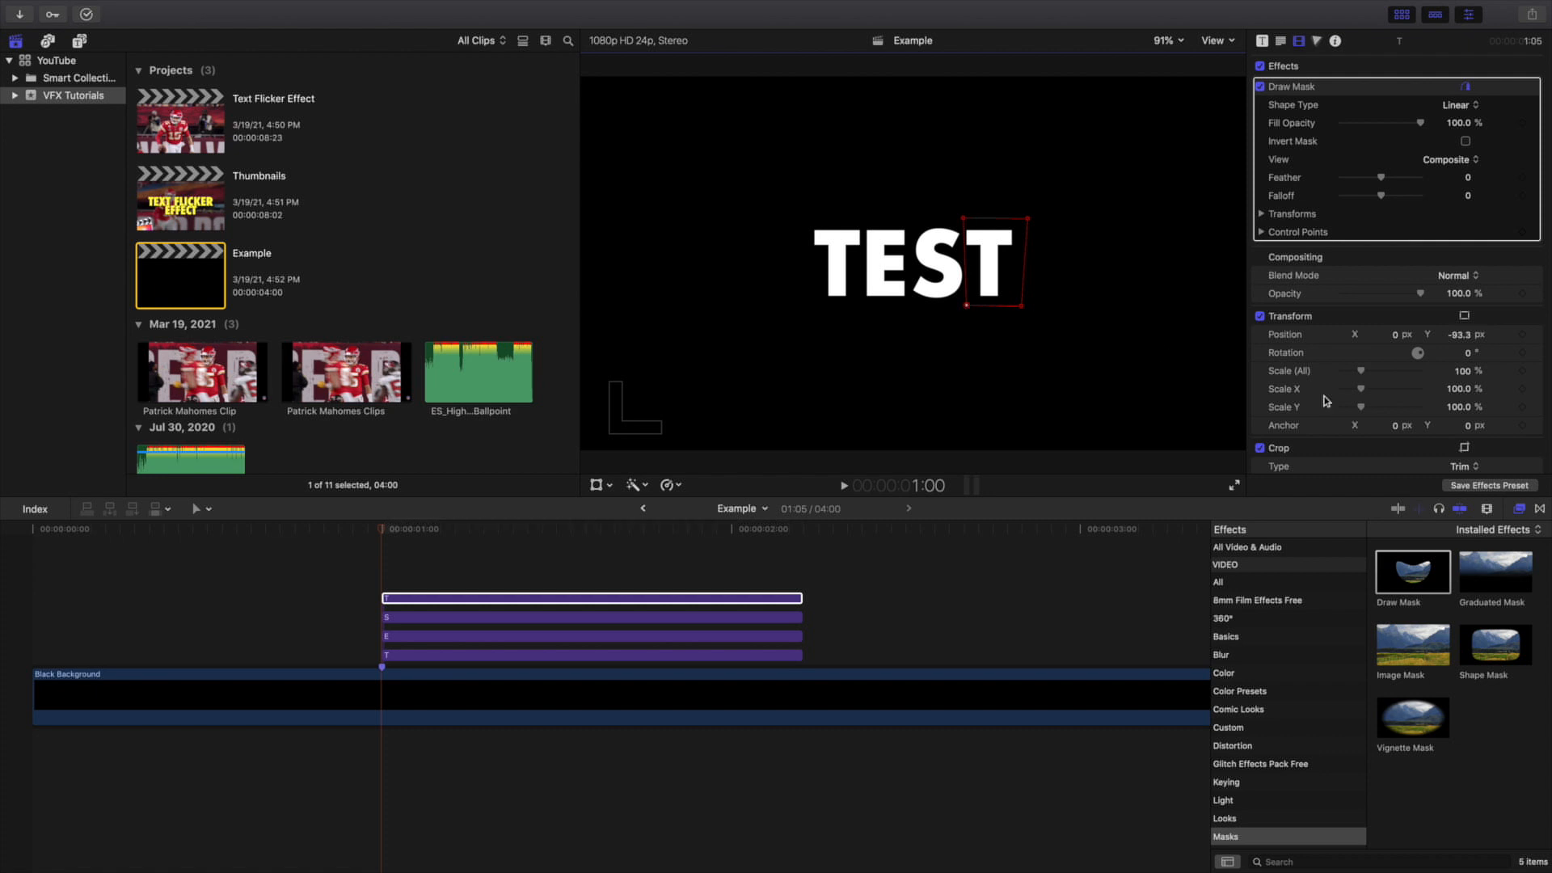
left_click(1521, 509)
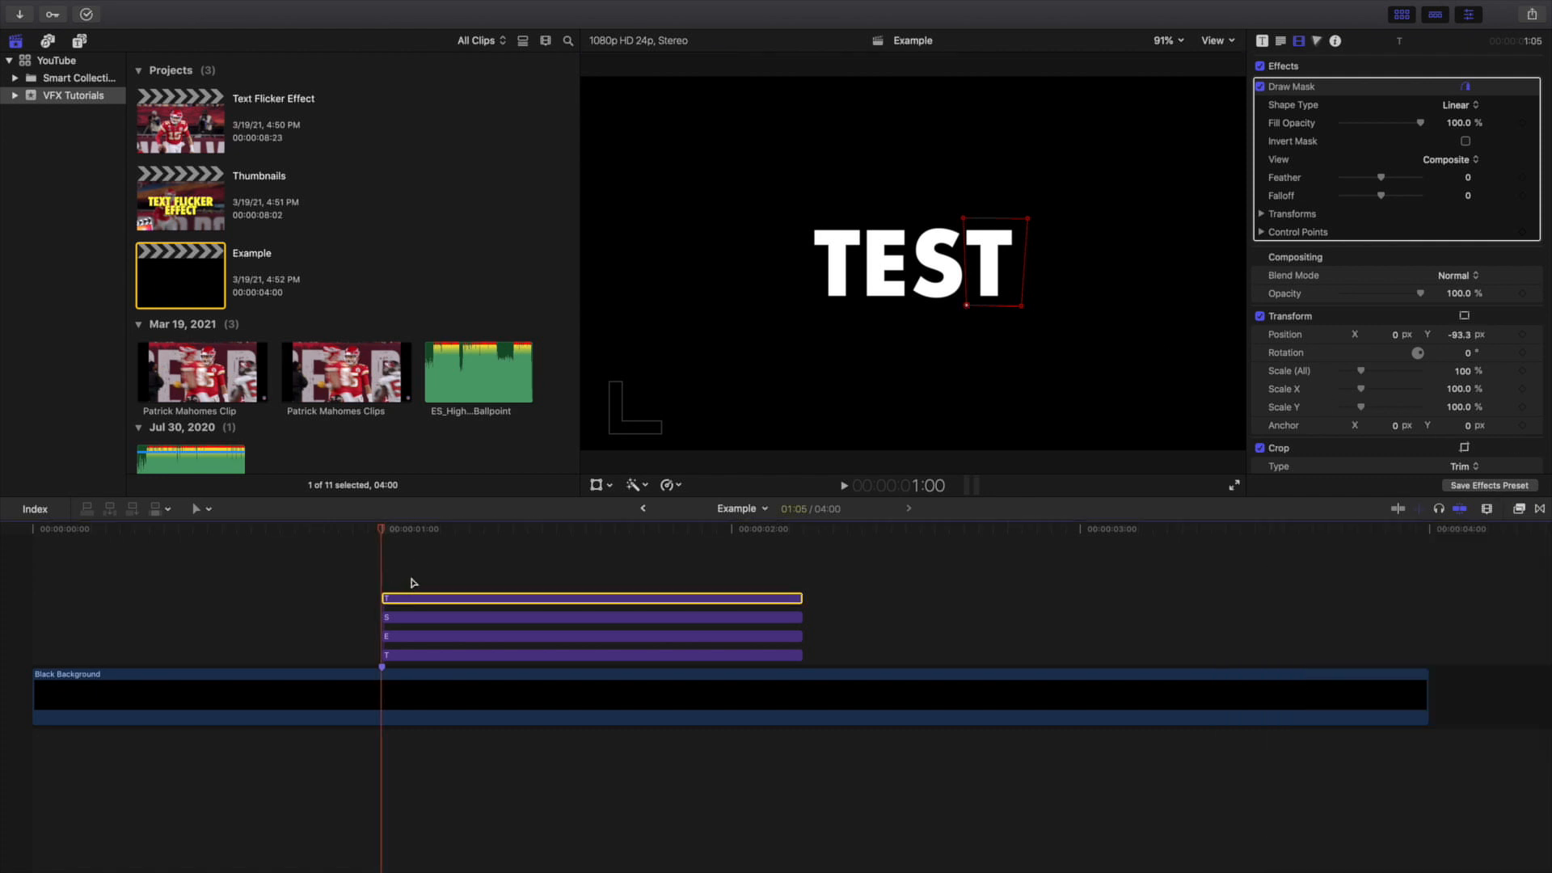
- Disable all four stacked letter clips above the black background together
left_click_drag(413, 583, 446, 658)
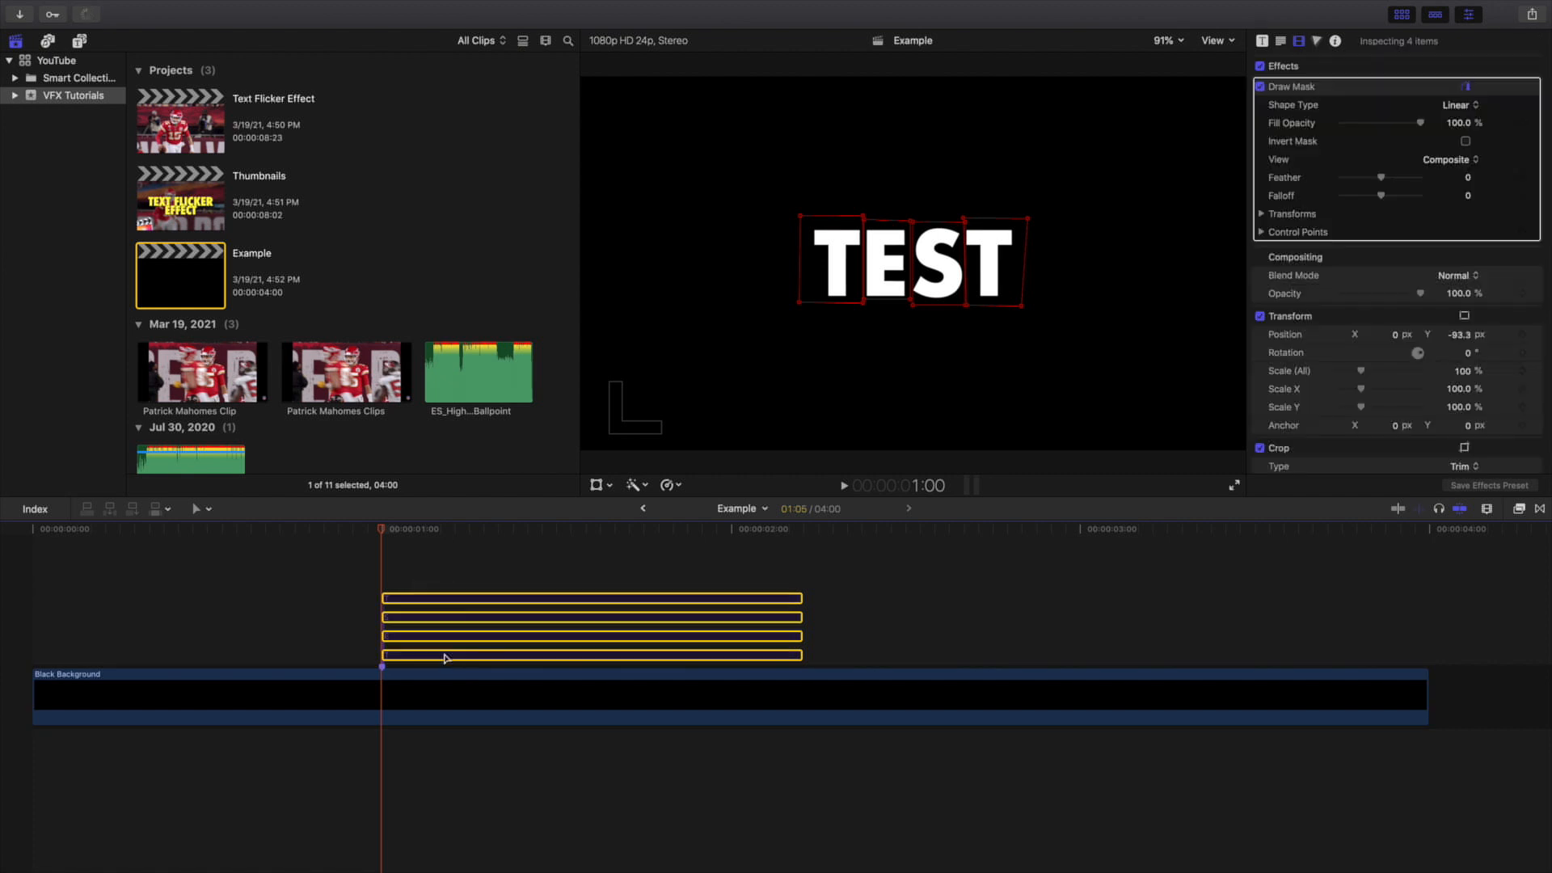
key("v")
left_click(392, 576)
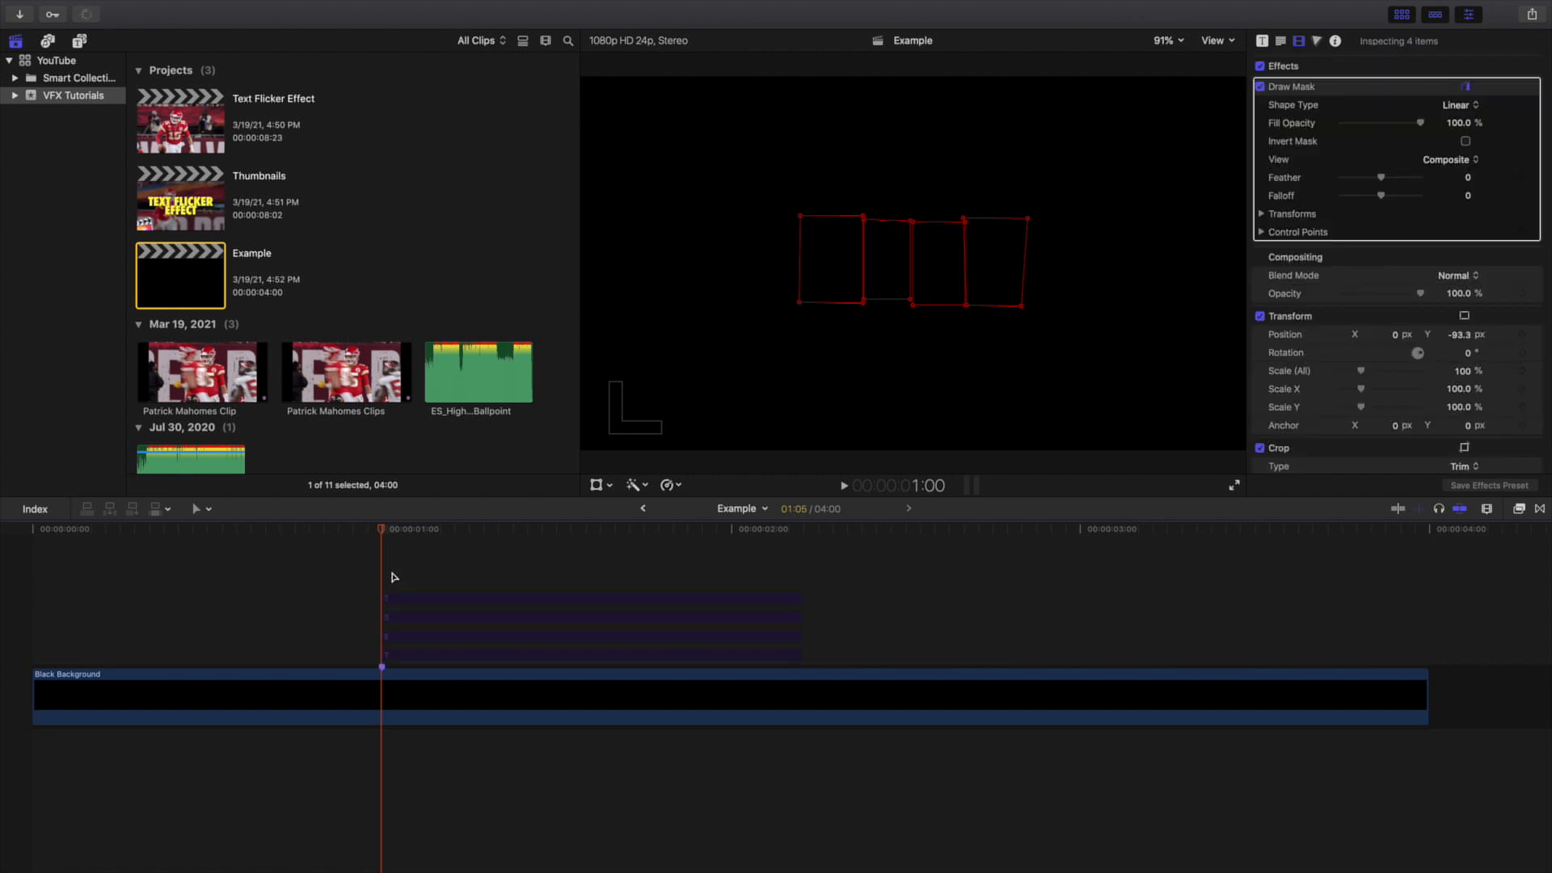
- Re-enable the letter clips one at a time, from the topmost T through S and E to the lowest T
left_click(427, 599)
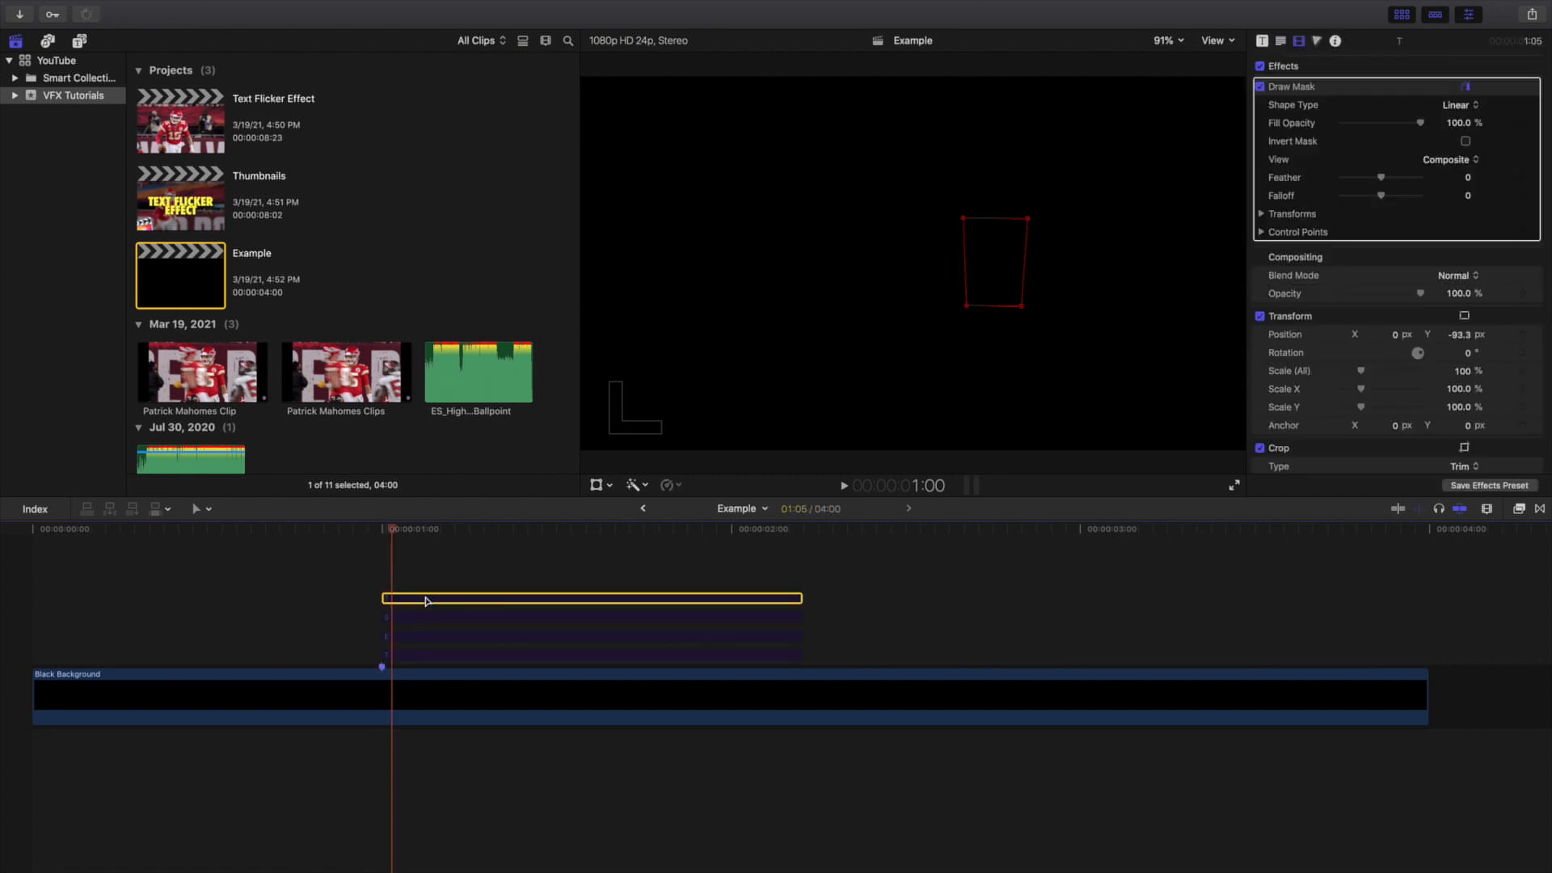
left_click(1338, 320)
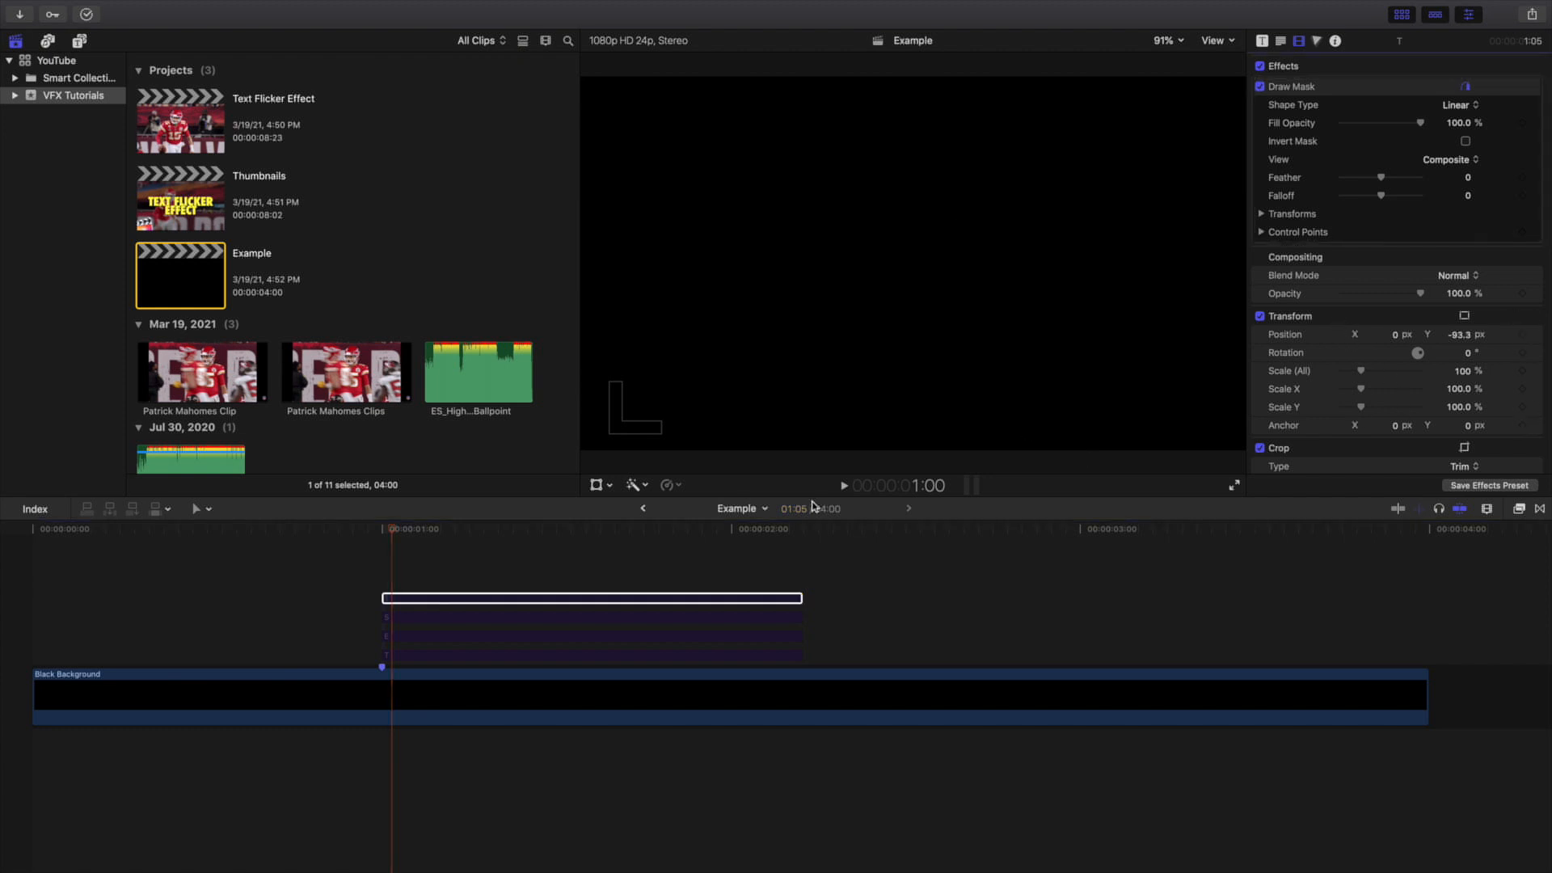
key("v")
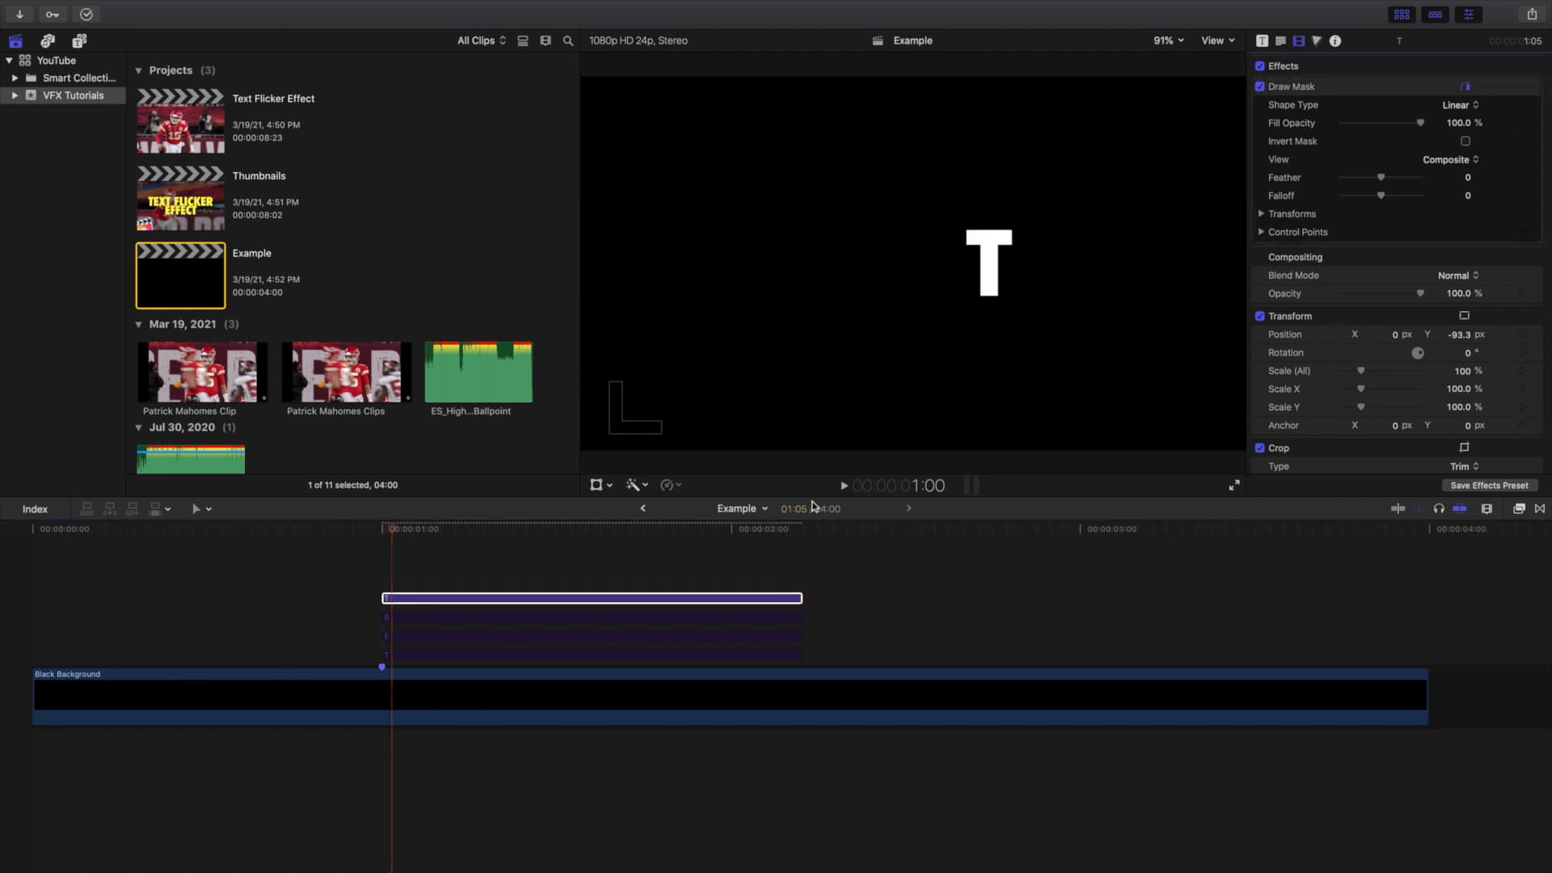
left_click(578, 618)
key("v")
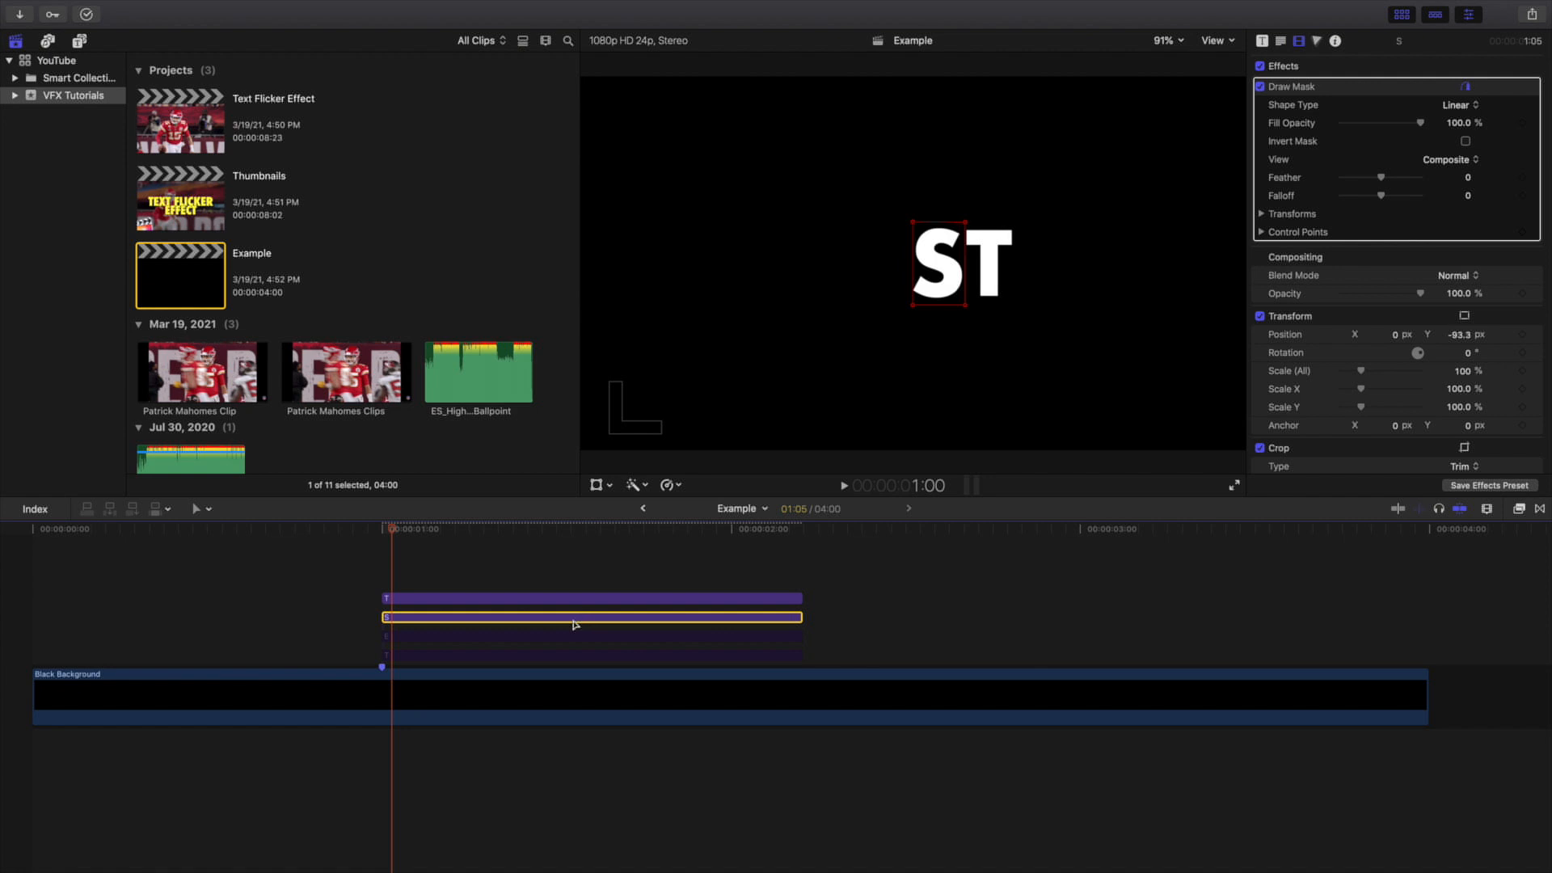
left_click(561, 638)
key("v")
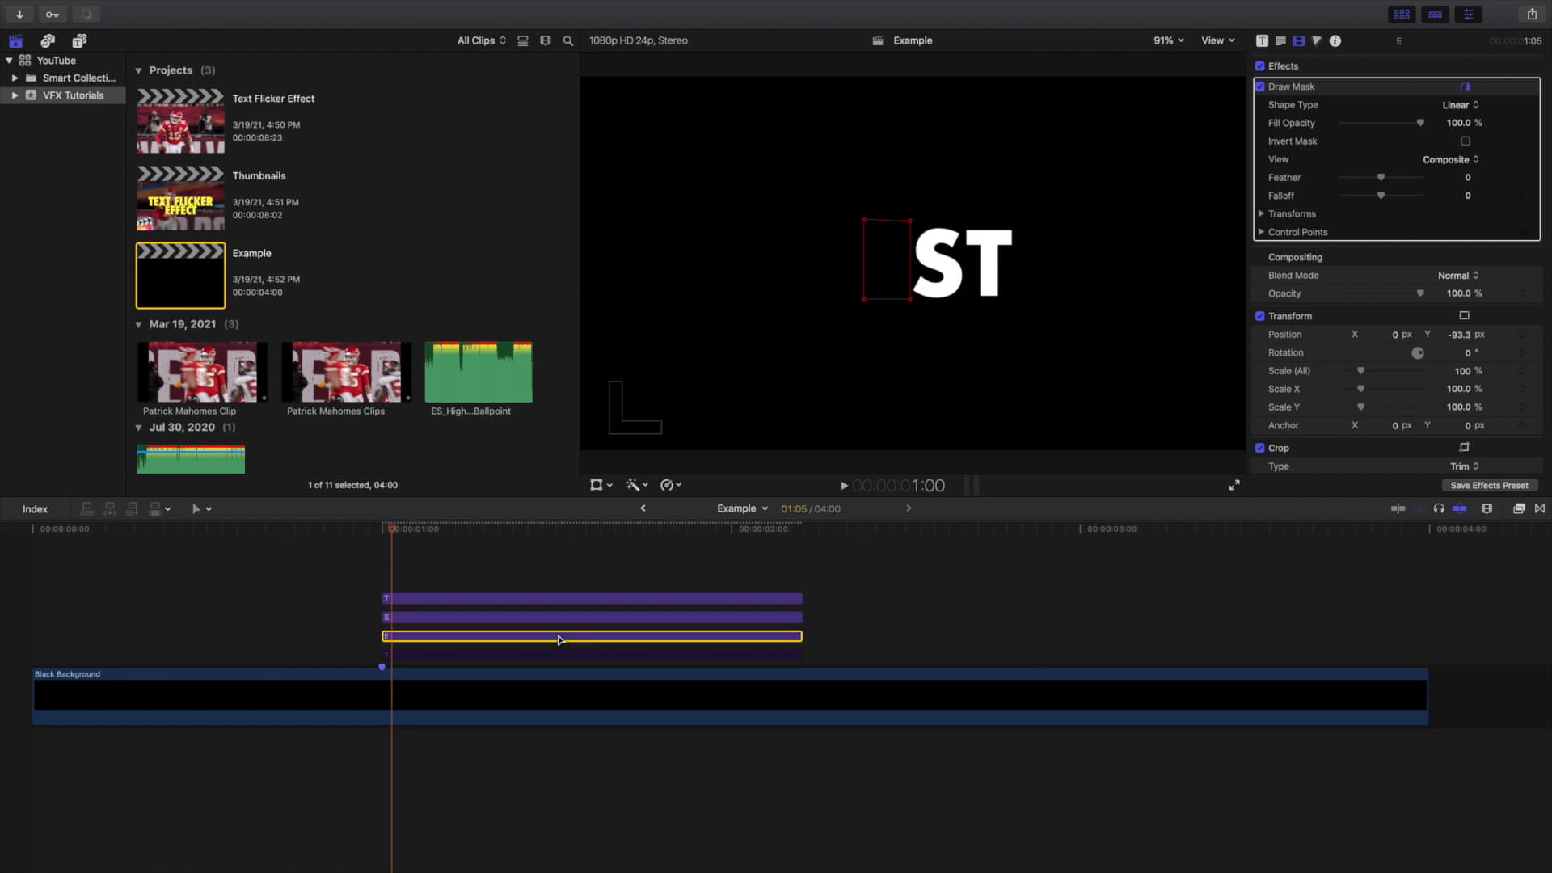
left_click(549, 657)
key("v")
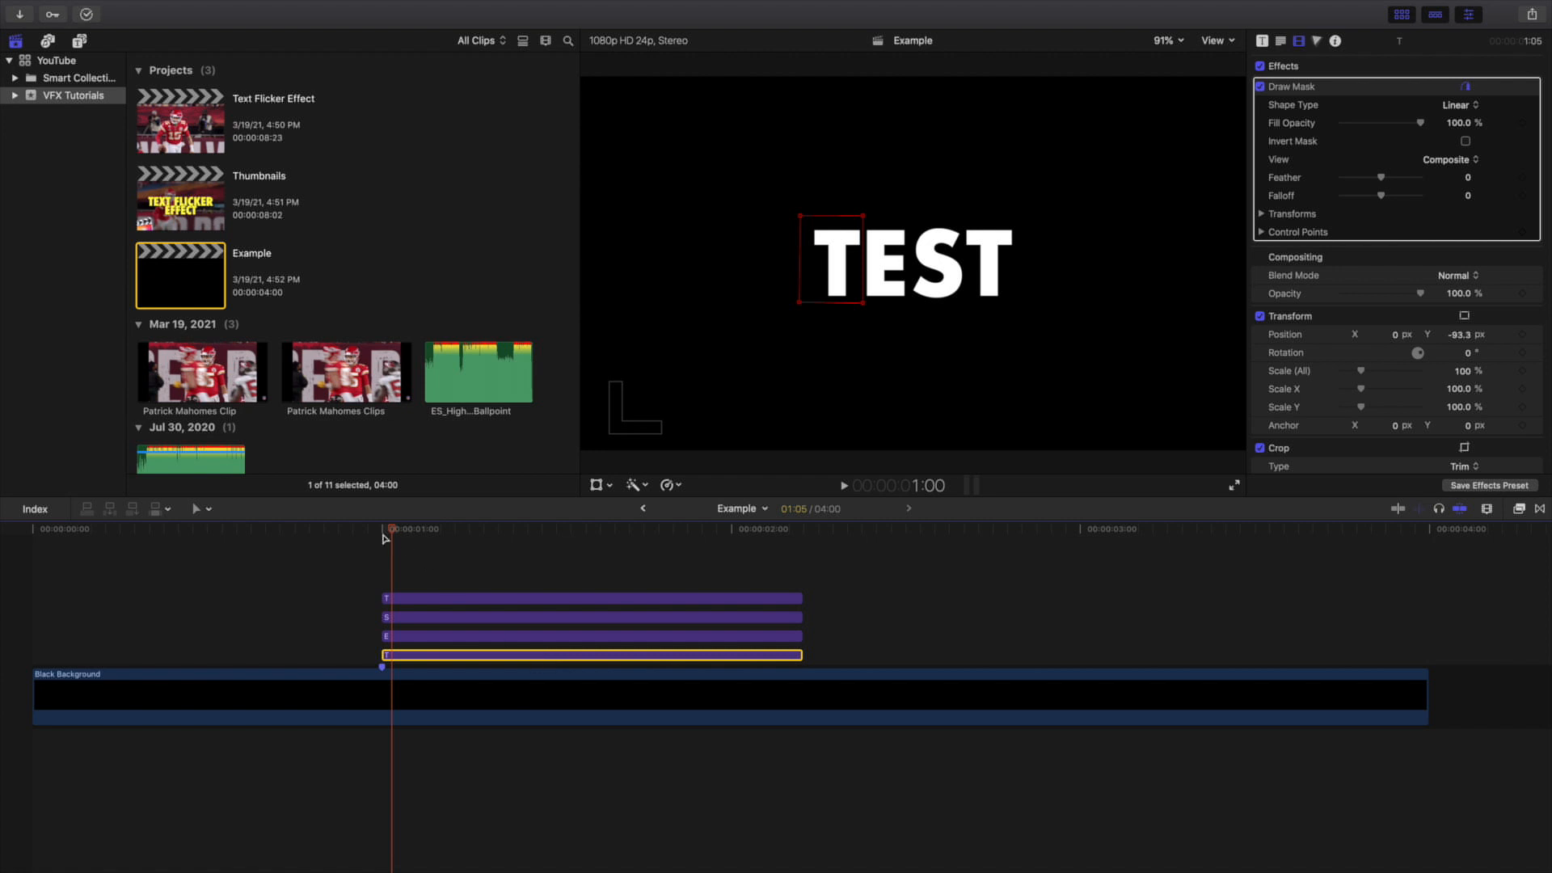
- Add markers to the Black Background clip at 1:01, 1:02 and 1:03, one frame apart from the start of the titles
left_click(391, 585)
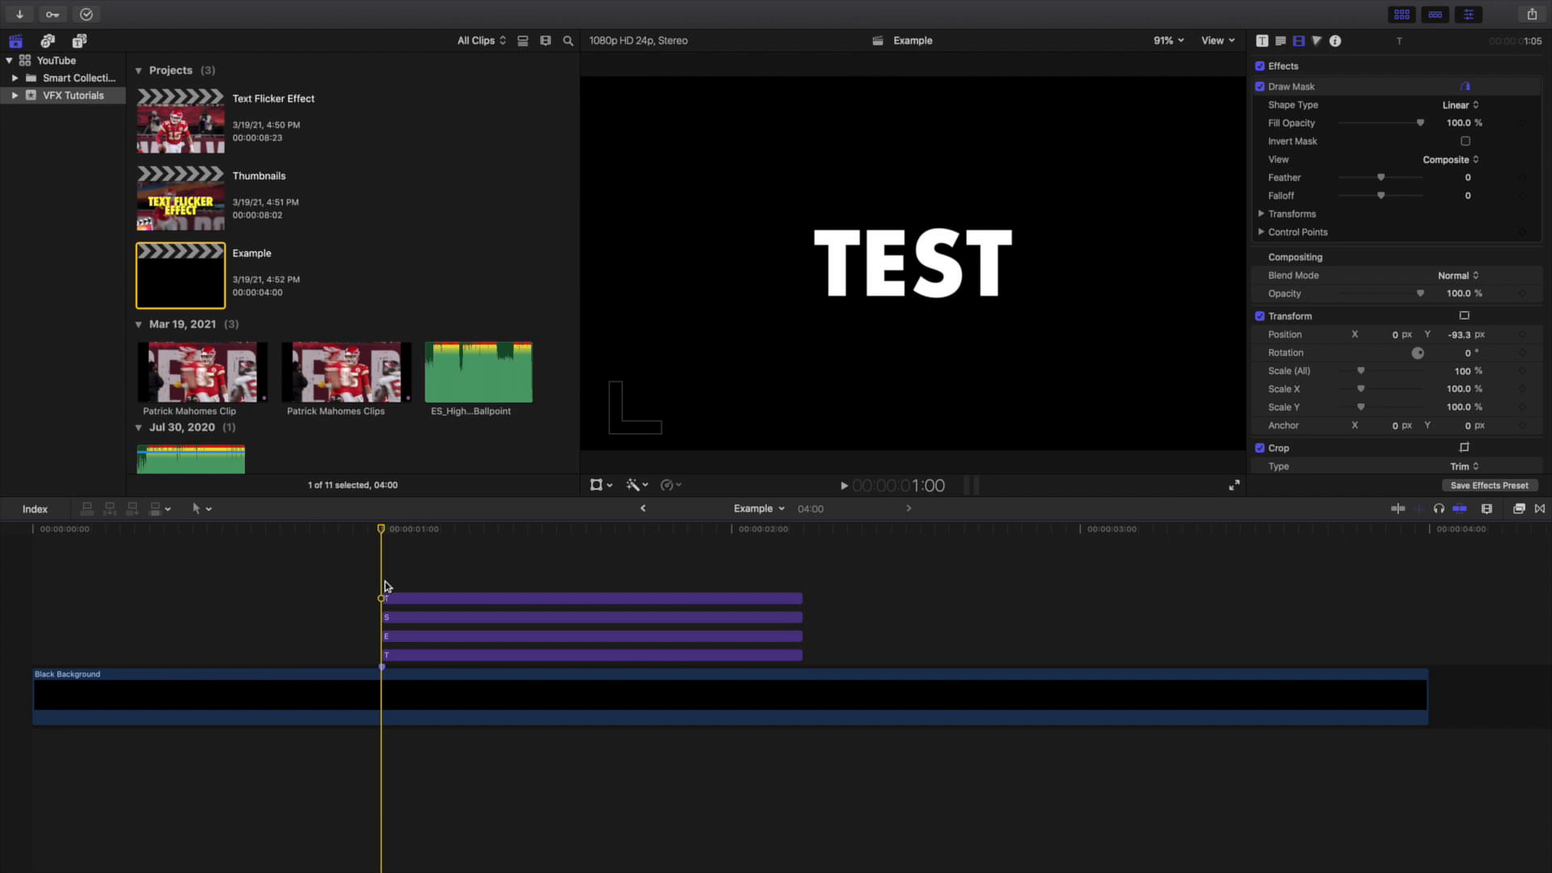
left_click(397, 708)
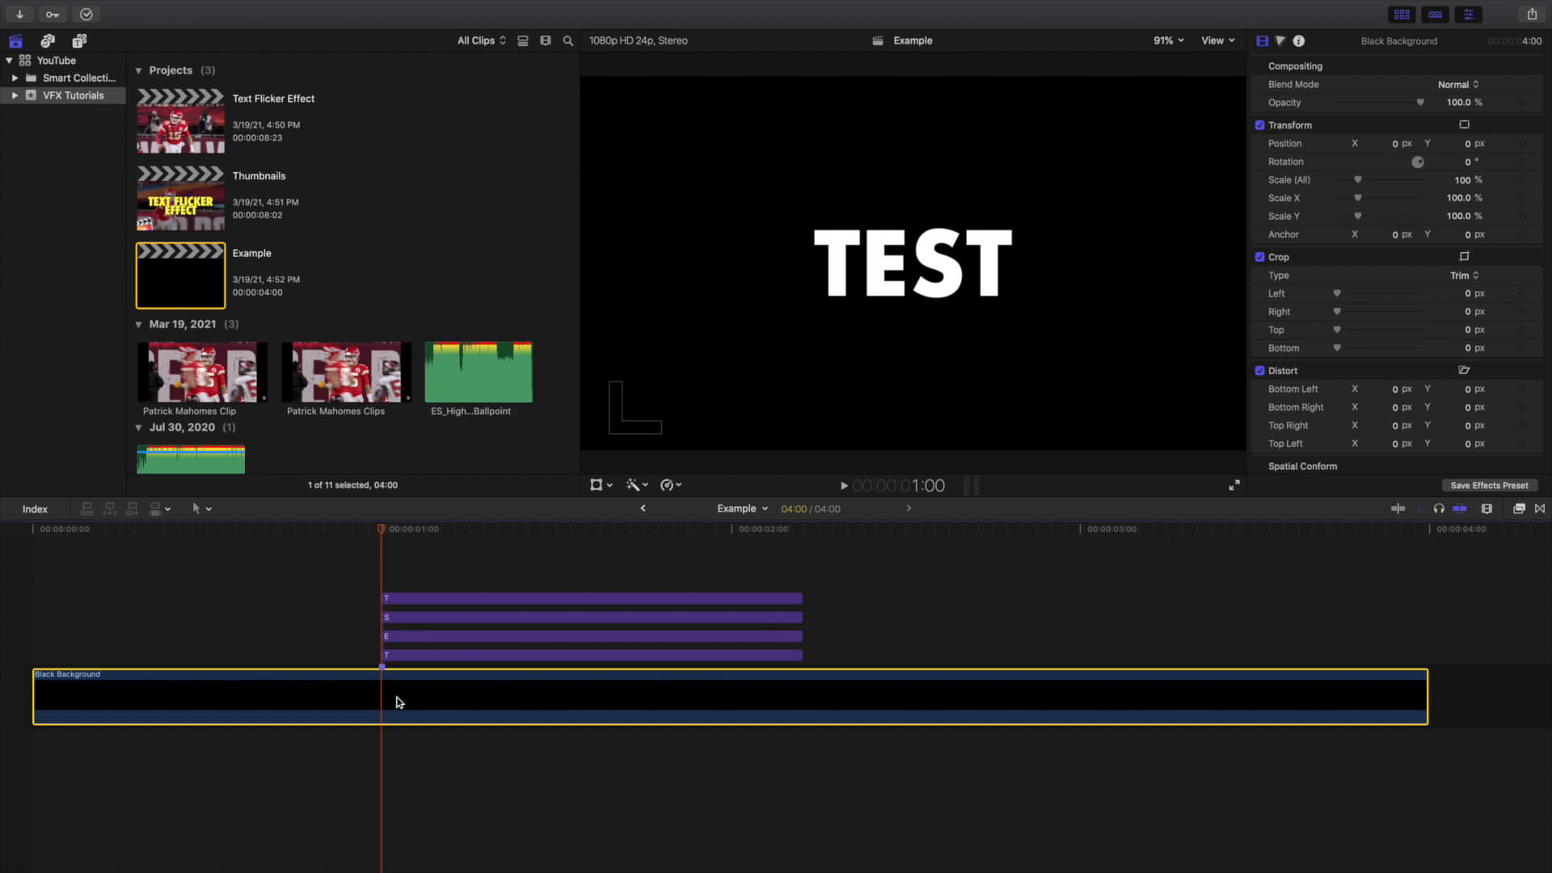
key("Right")
key("Right")
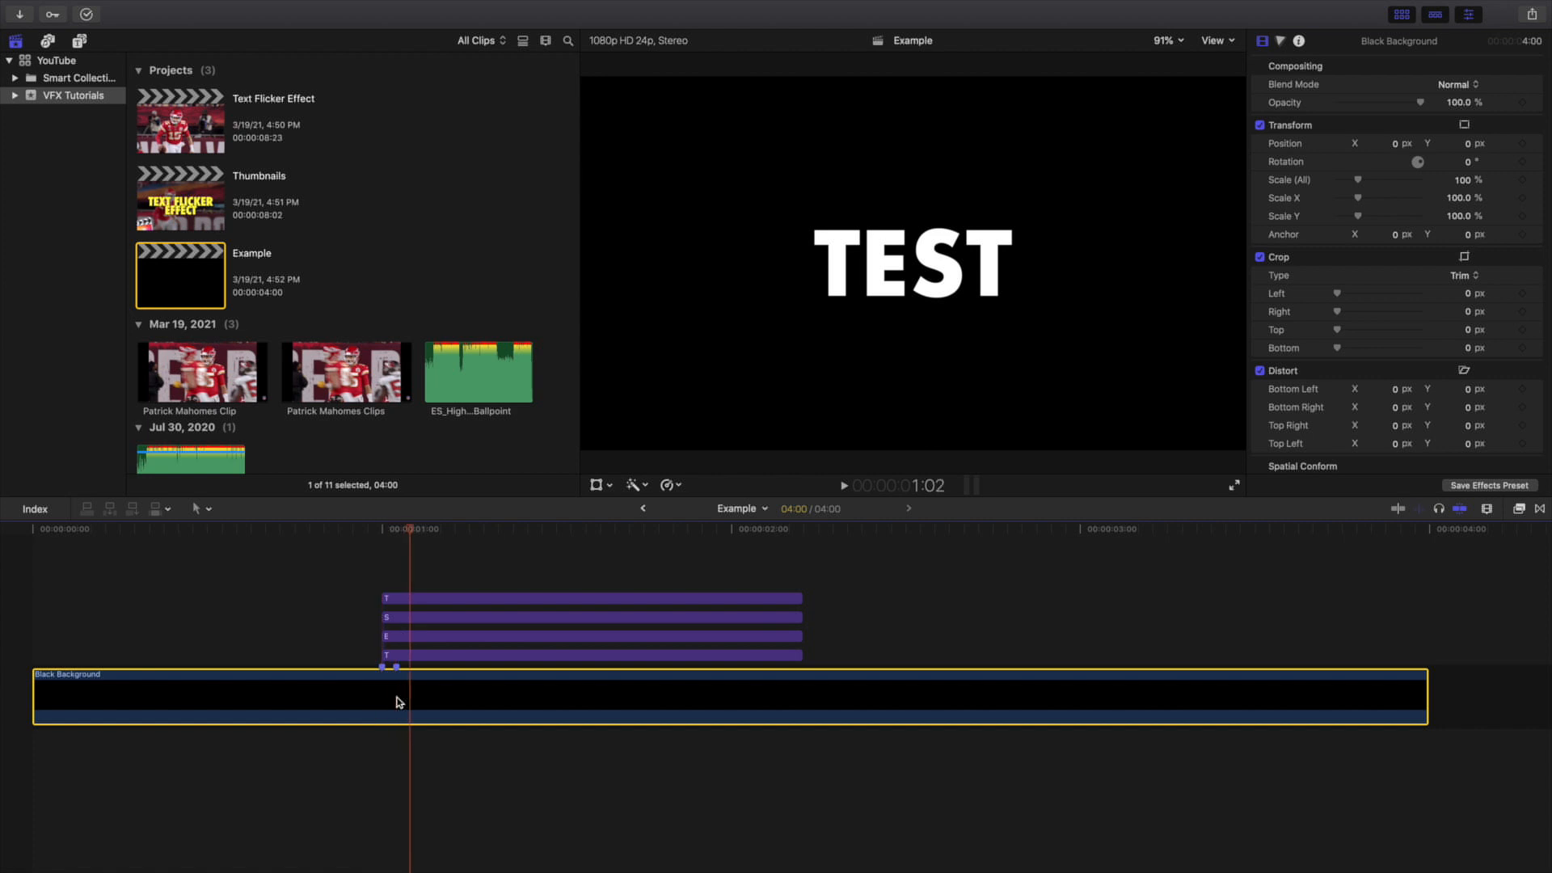
key("Right")
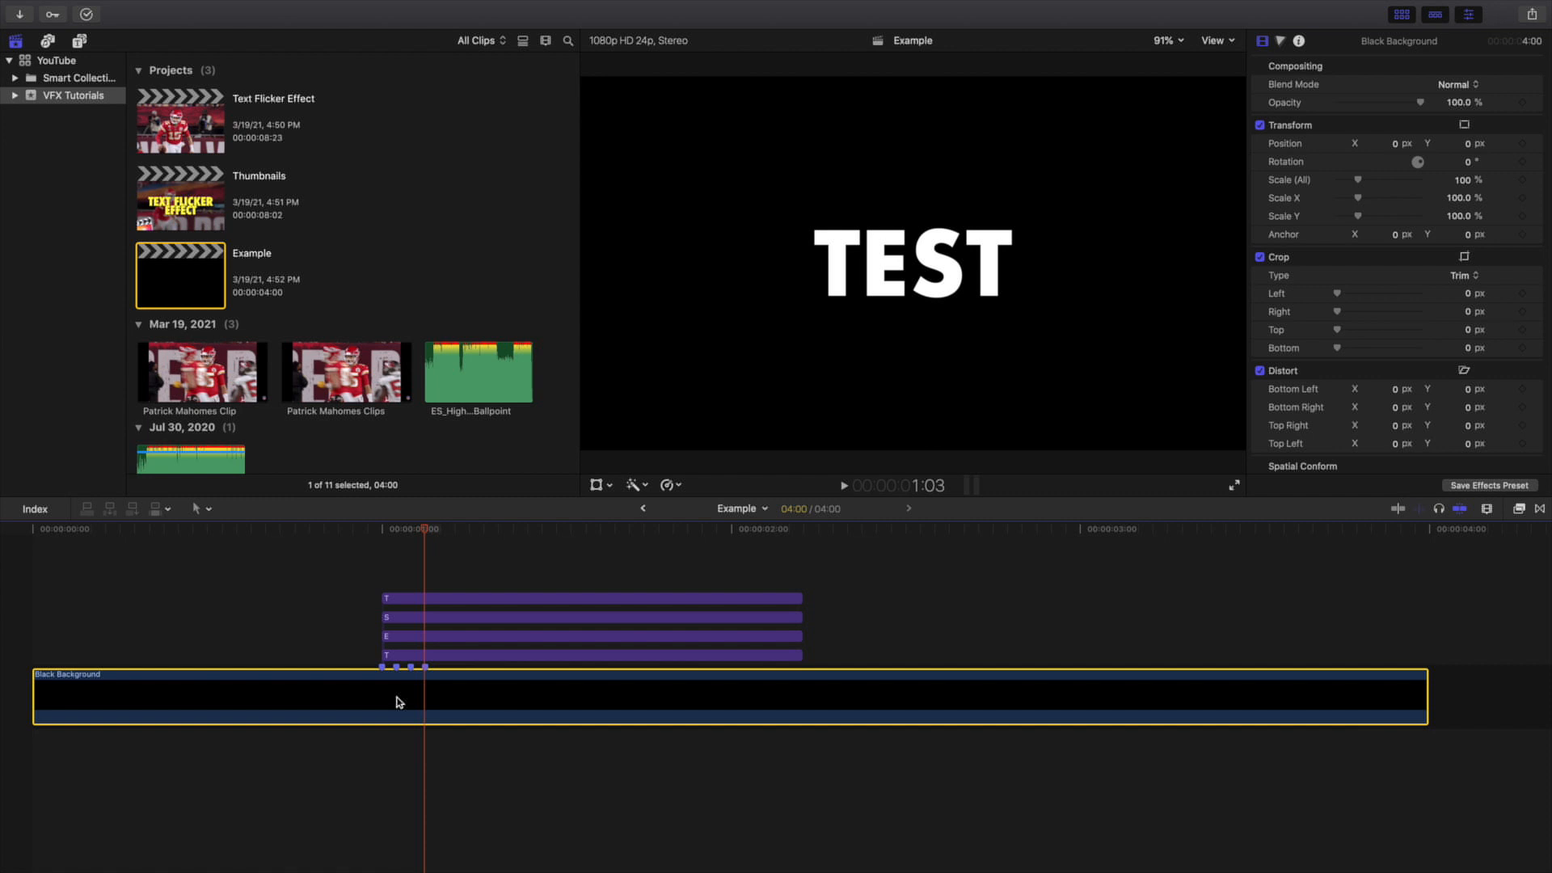
- Add four more consecutive one-frame markers to the Black Background clip at 1:13, 1:14, 1:15 and 1:16
key("Right")
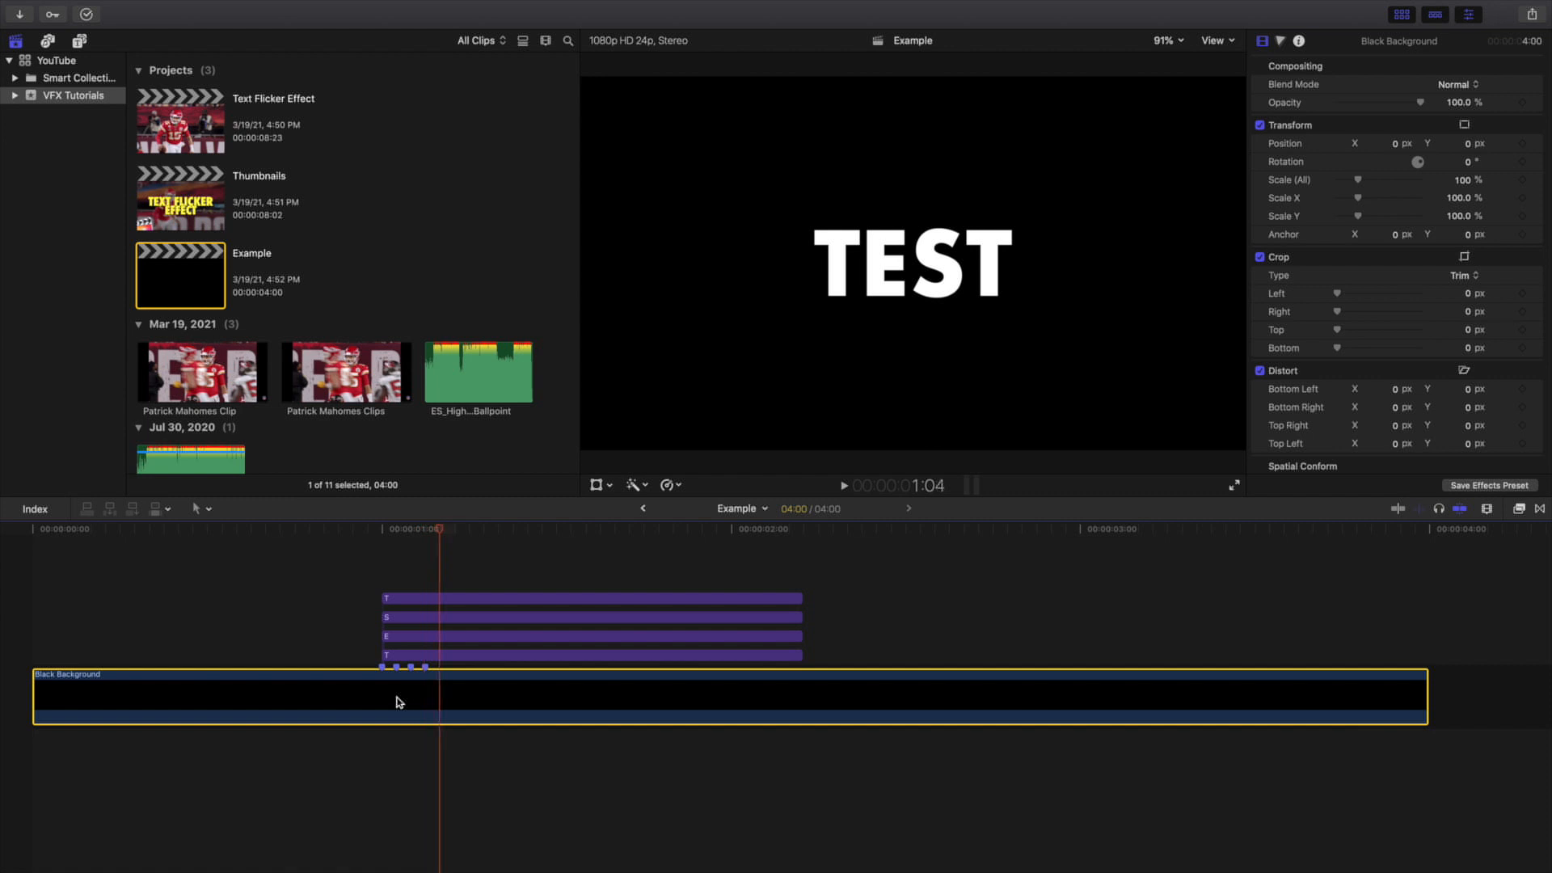
key("Right")
key("Left")
key("Left")
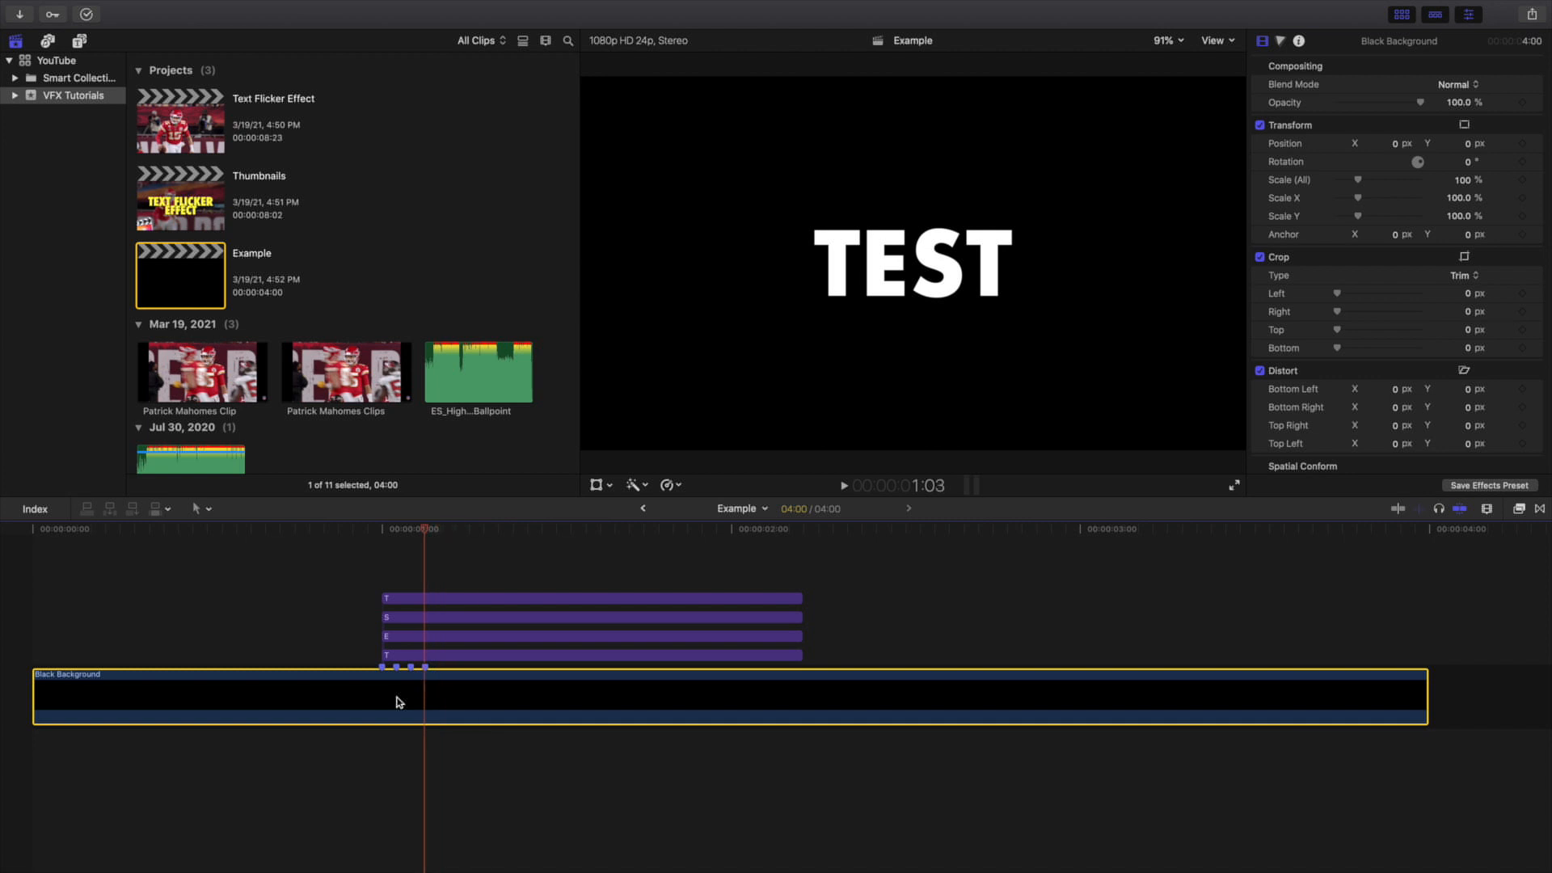
key("Right")
key("Right")
key("Right")
key("Right")
key("Right")
key("Right")
key("Right")
key("Right")
key("Right")
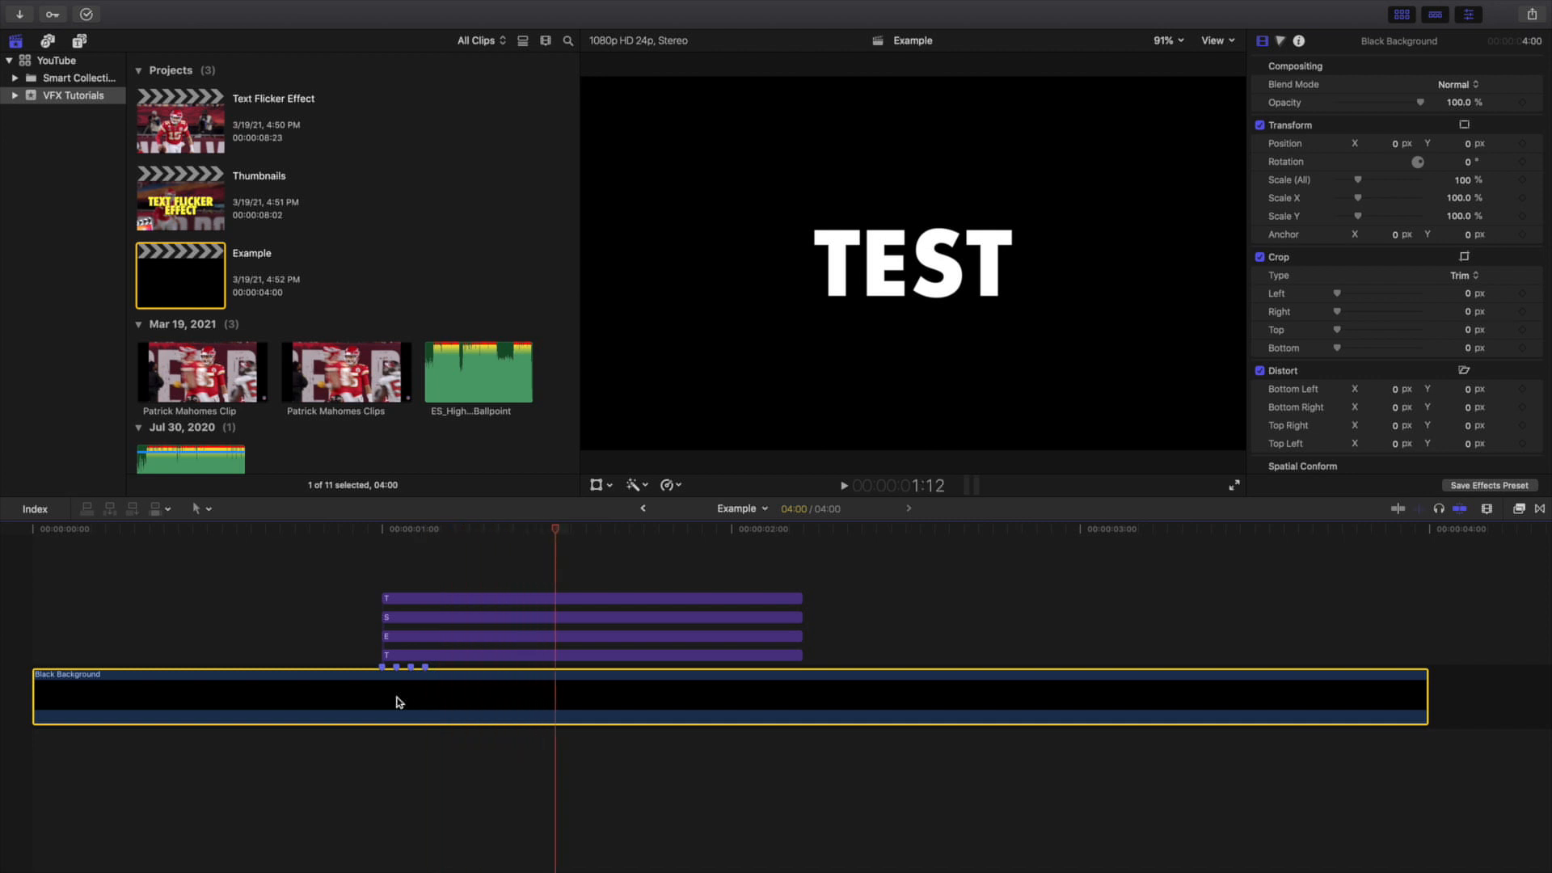
key("Right")
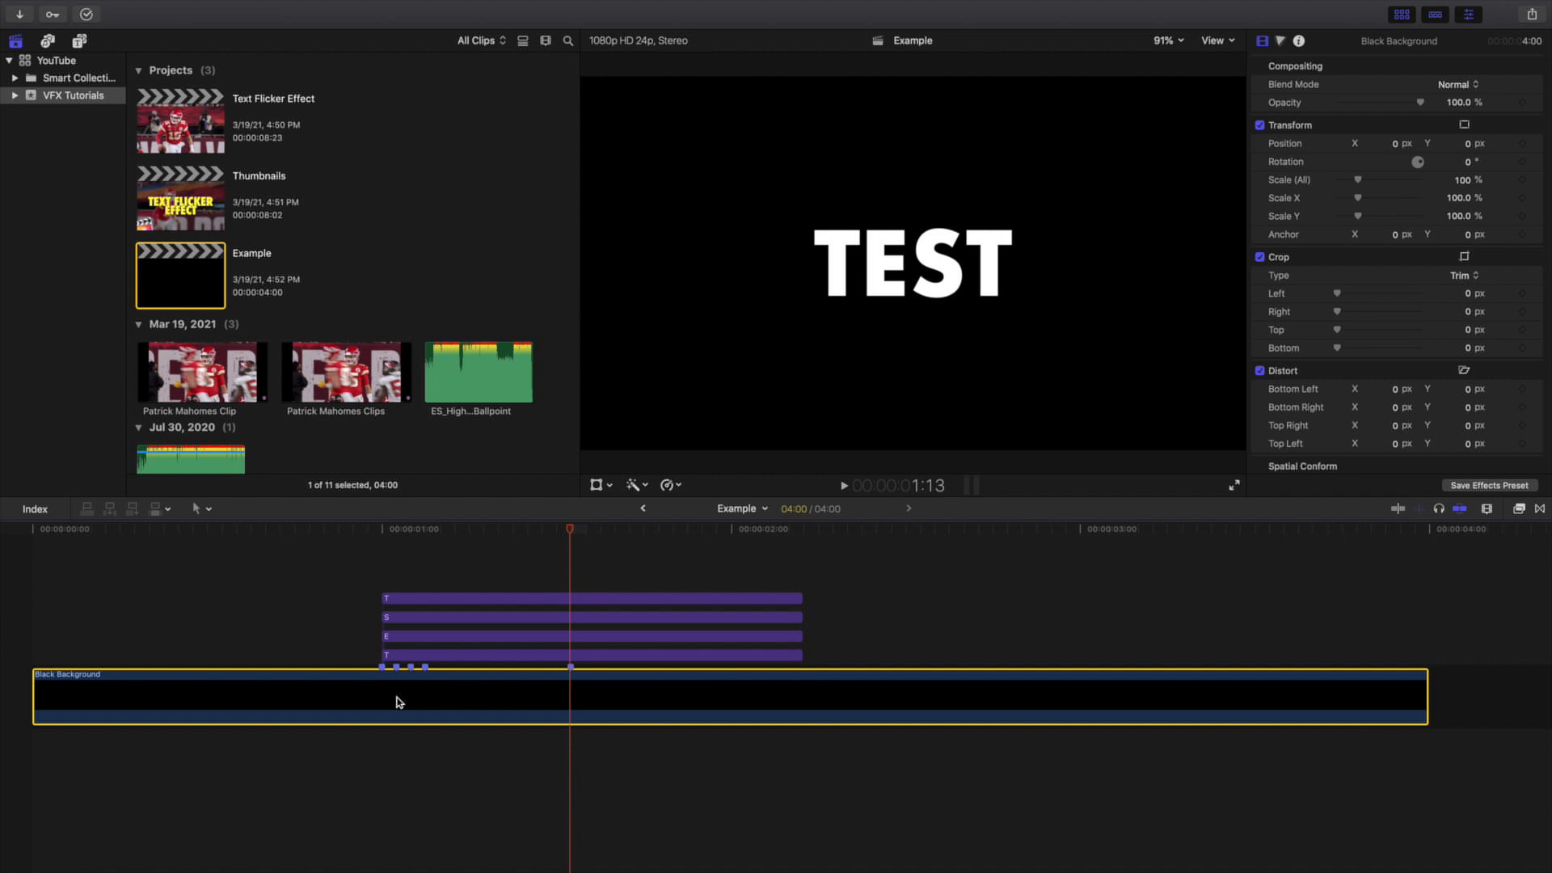
key("Right")
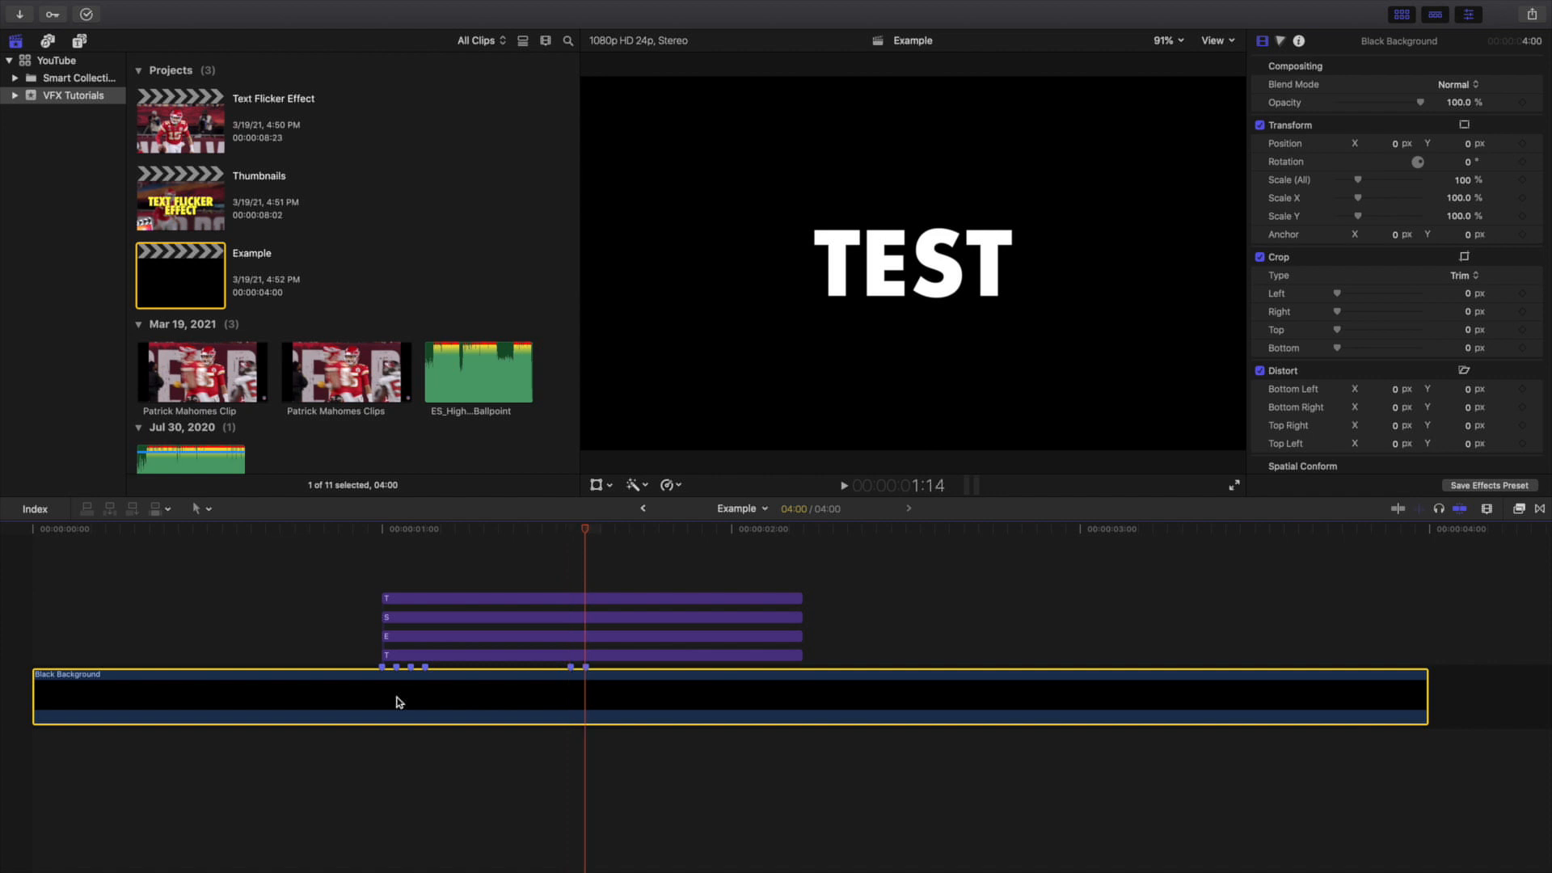
key("Right")
key("Right")
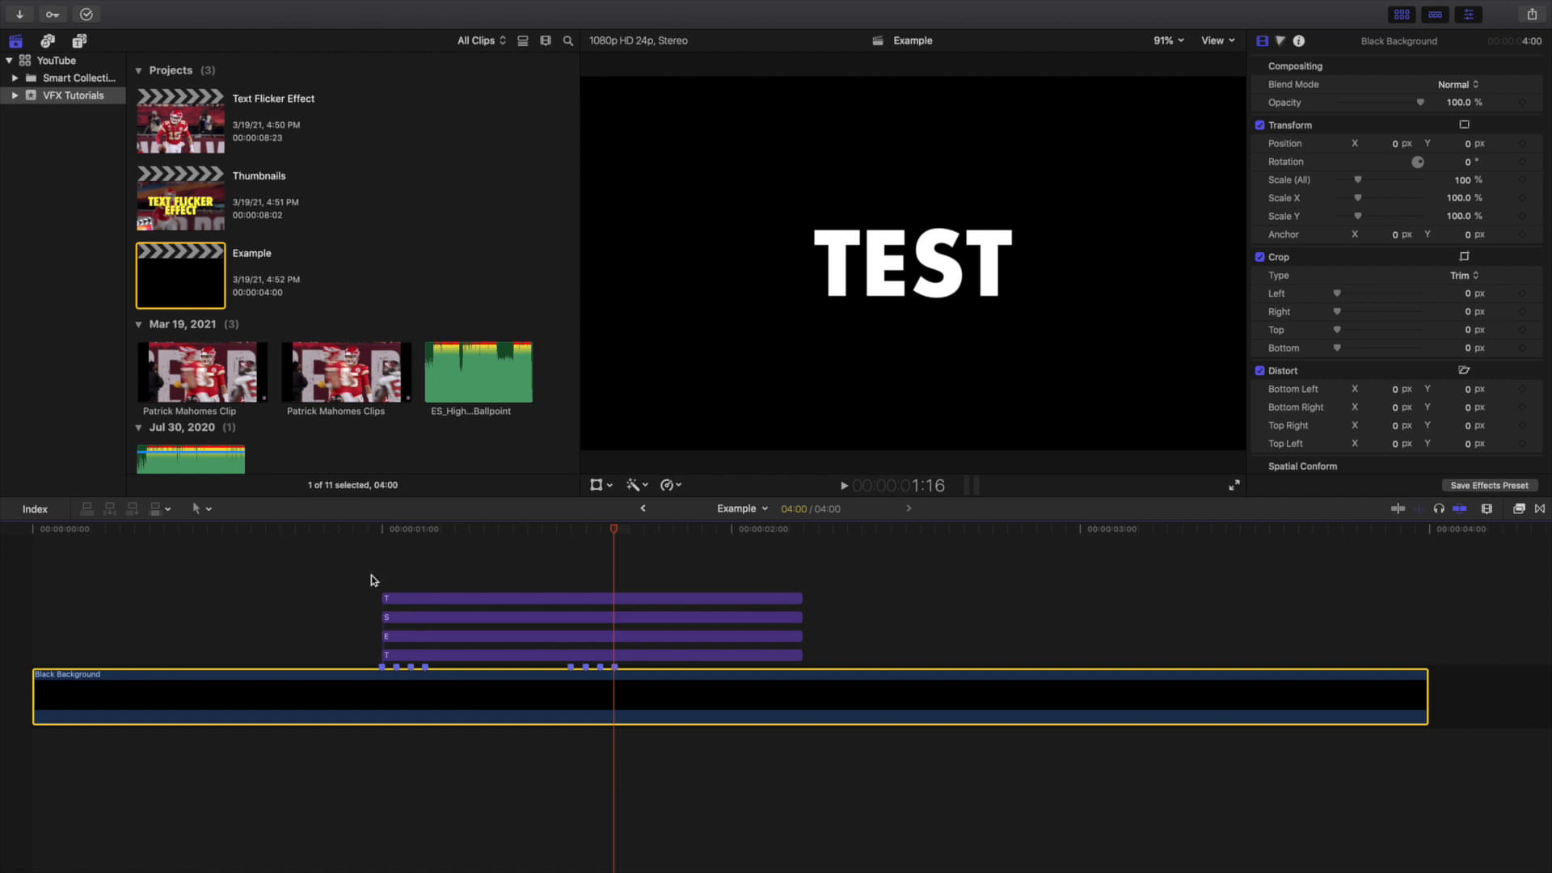
- Trim the starts of the upper three letter clips to the markers: S at 1:01, last T at 1:02 and E at 1:03
key("super+equal")
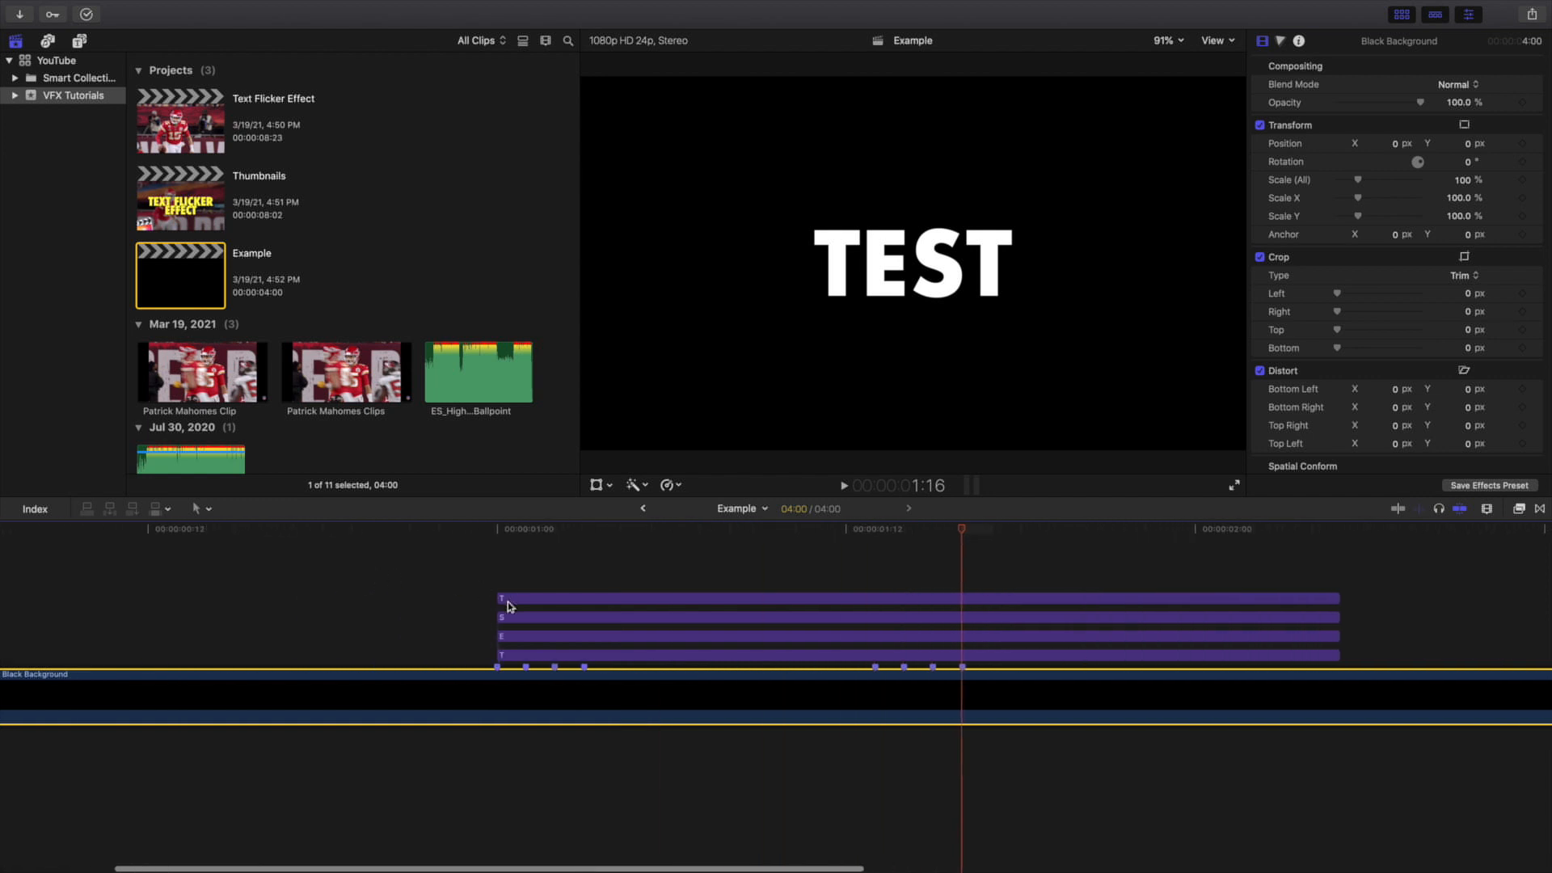
left_click_drag(500, 598, 529, 617)
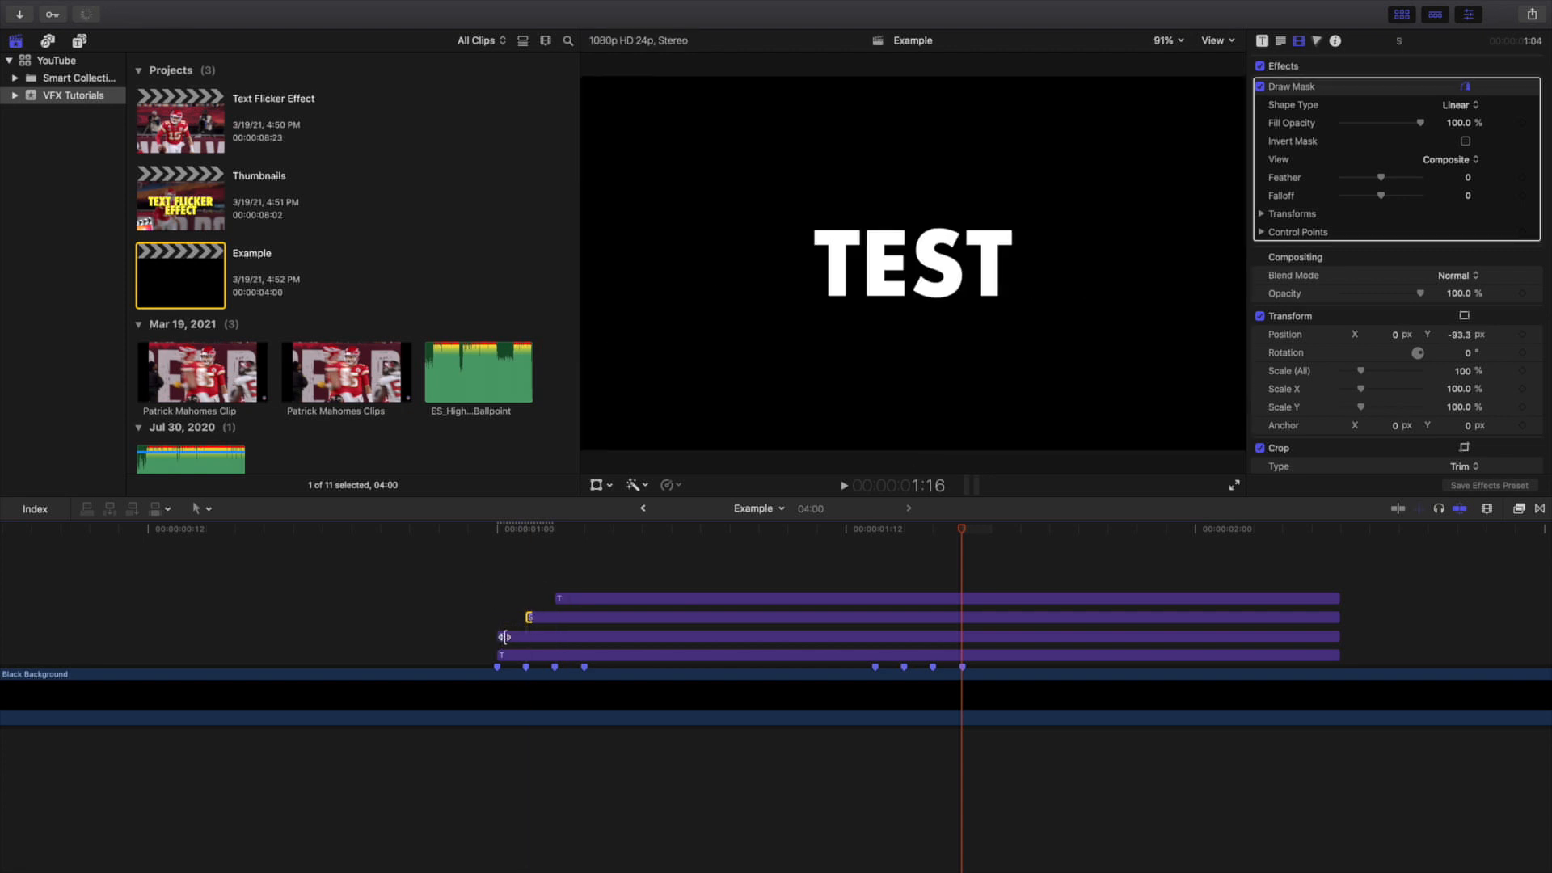
left_click(501, 637)
left_click_drag(498, 637, 587, 637)
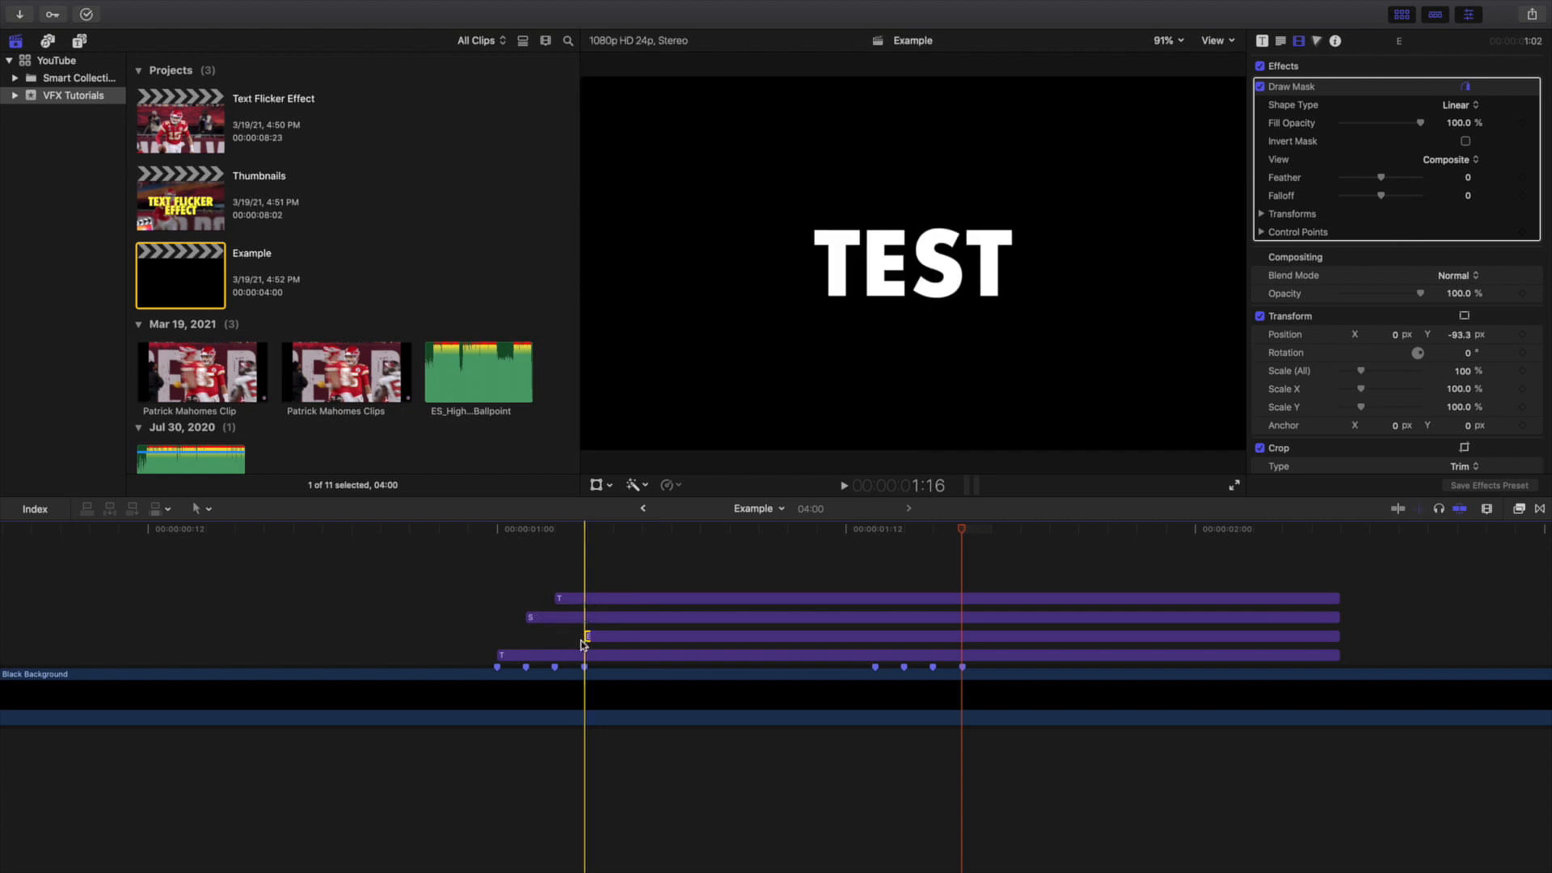
- Play back the staggered letter entrance and step through it frame by frame from 1:00 to 1:03
left_click(113, 554)
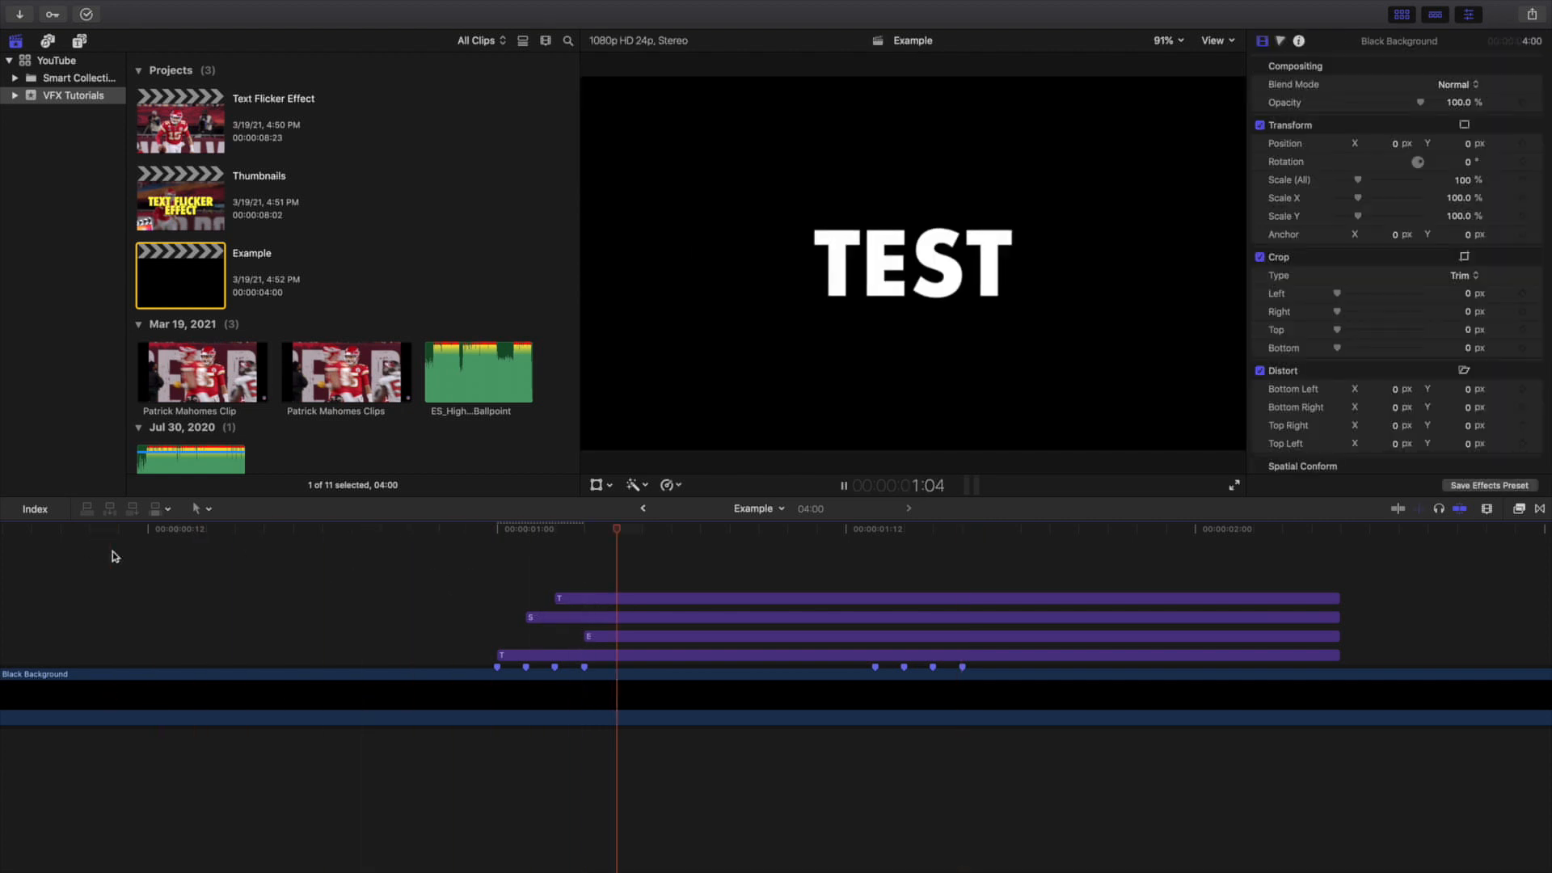
key("space")
left_click(114, 556)
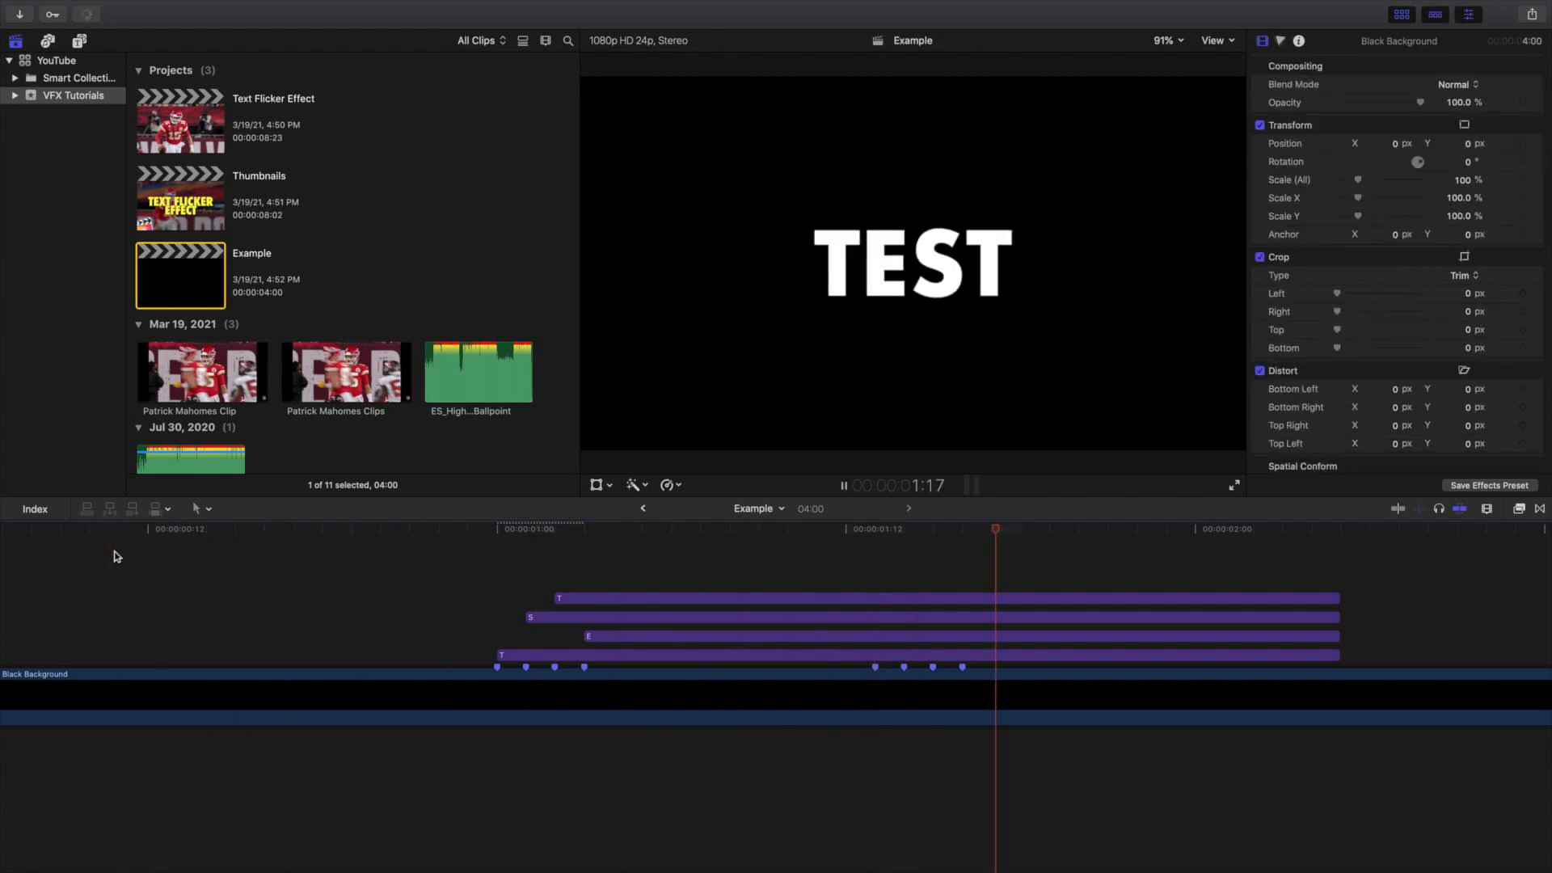
key("space")
left_click(425, 570)
key("space")
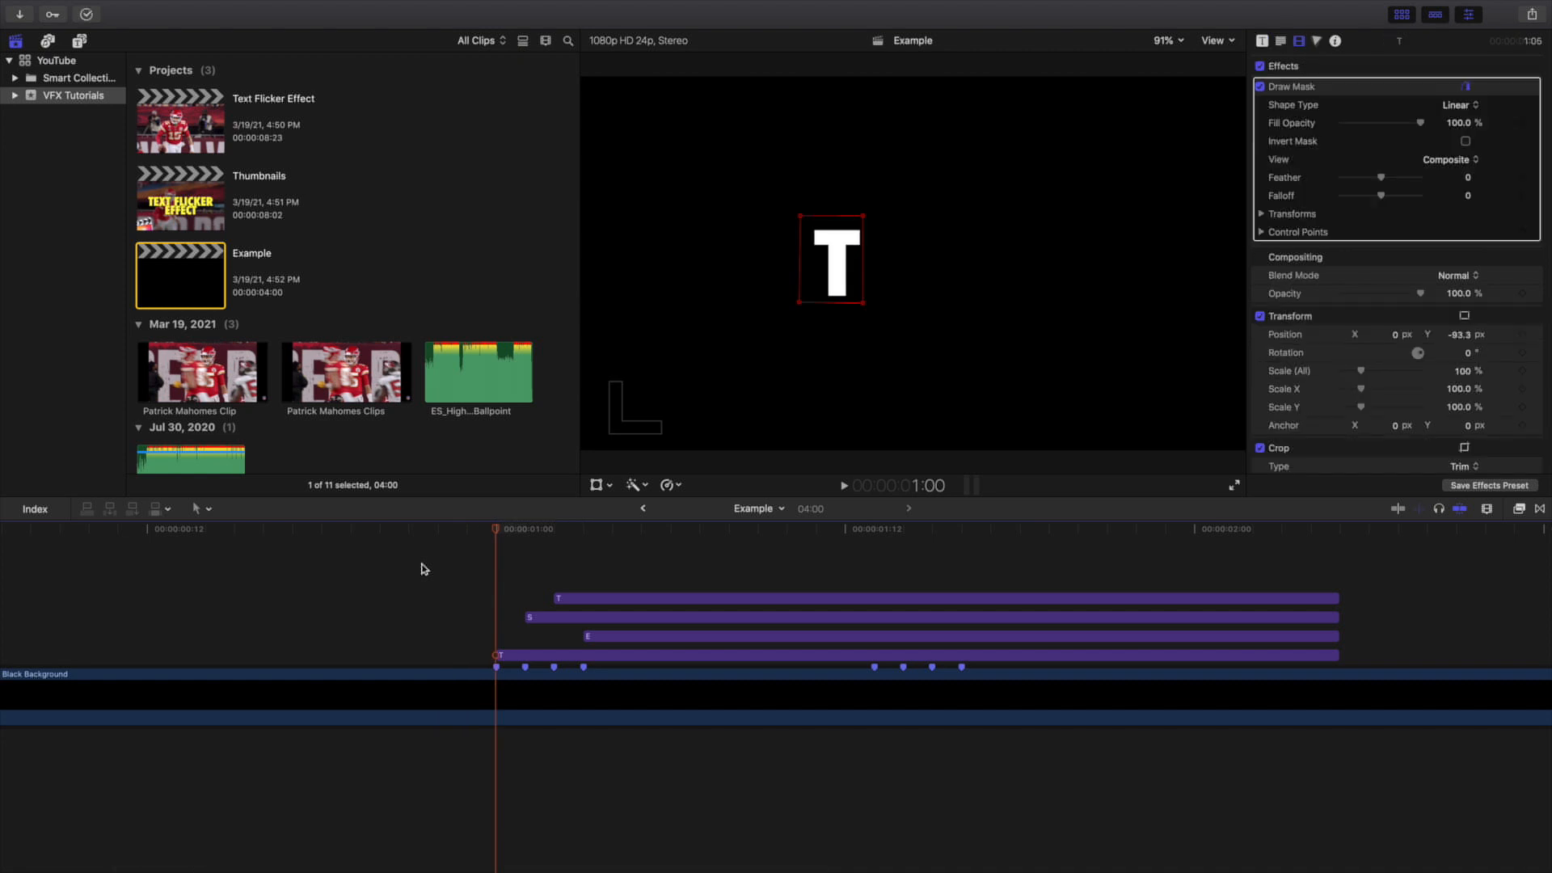
key("Right")
key("Right")
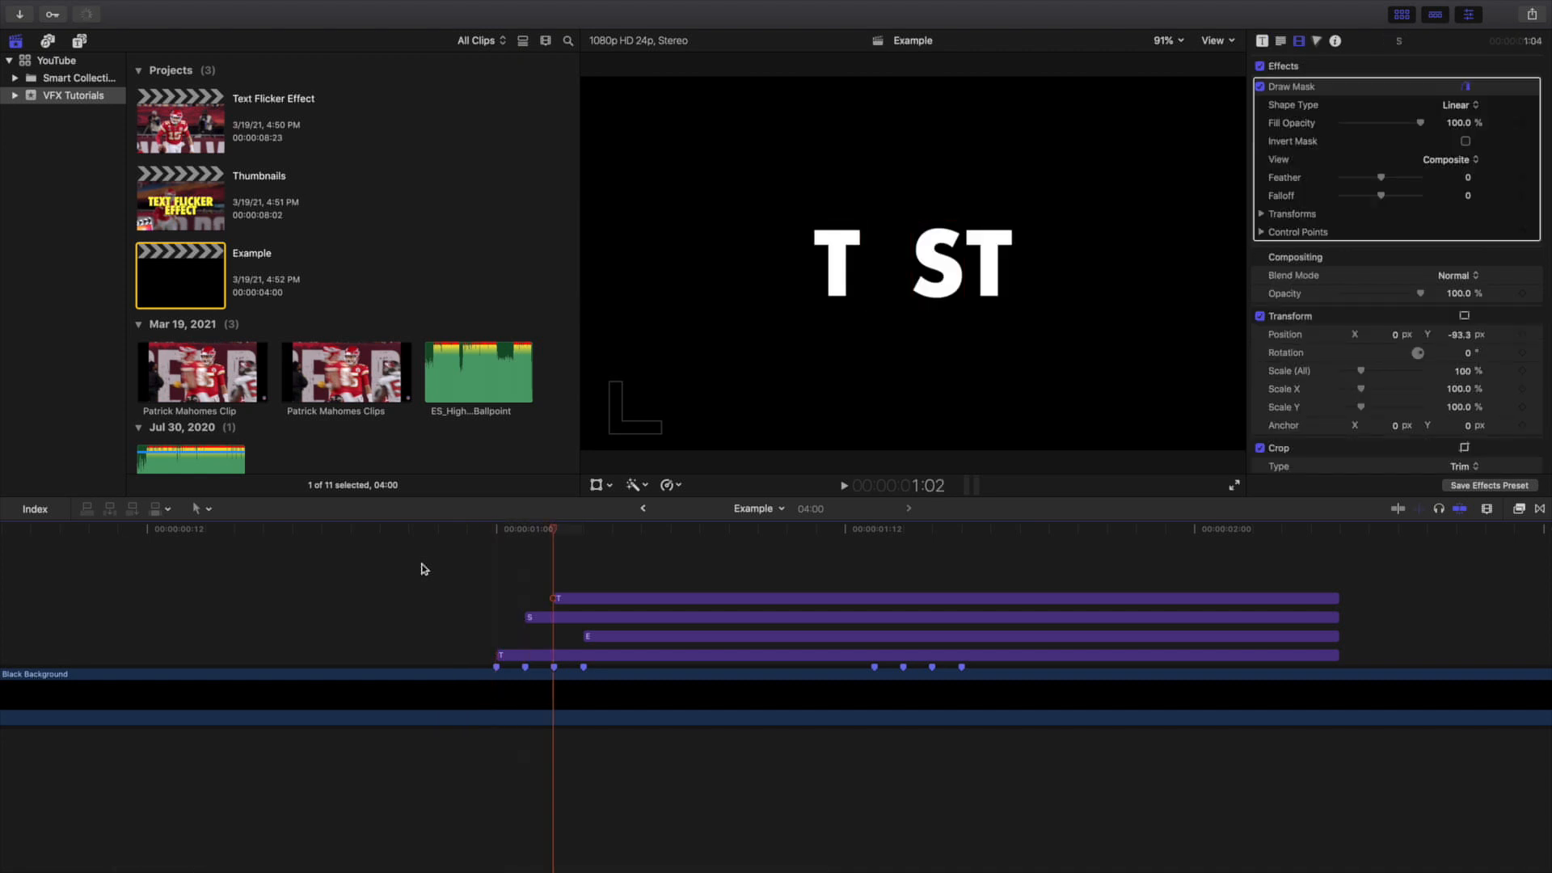
key("Right")
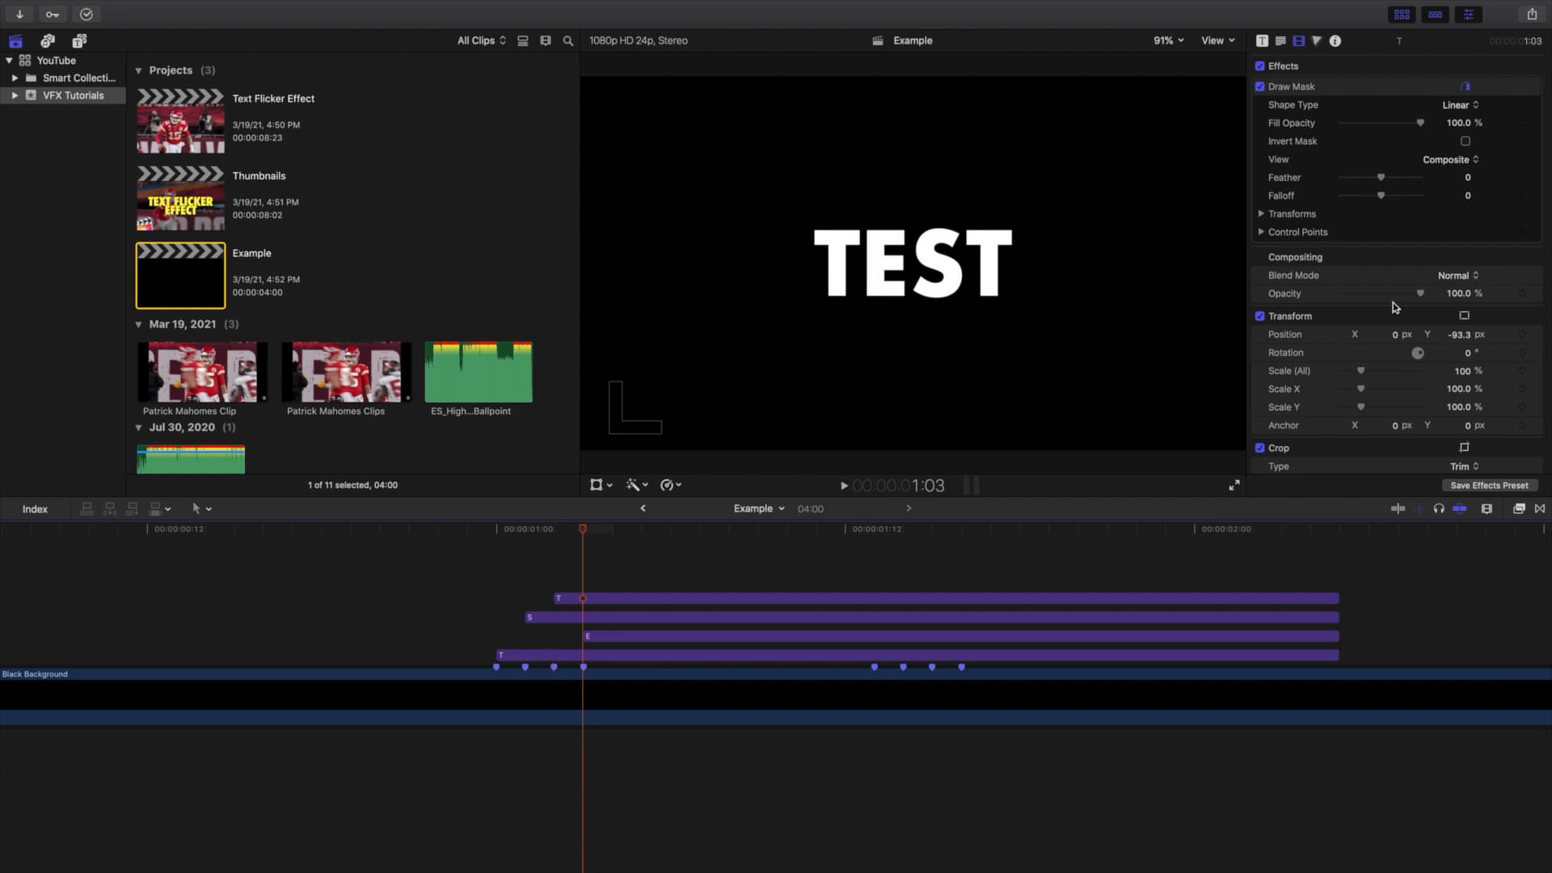
- Fit the whole project in the timeline and play the title animation from the beginning
key("shift+z")
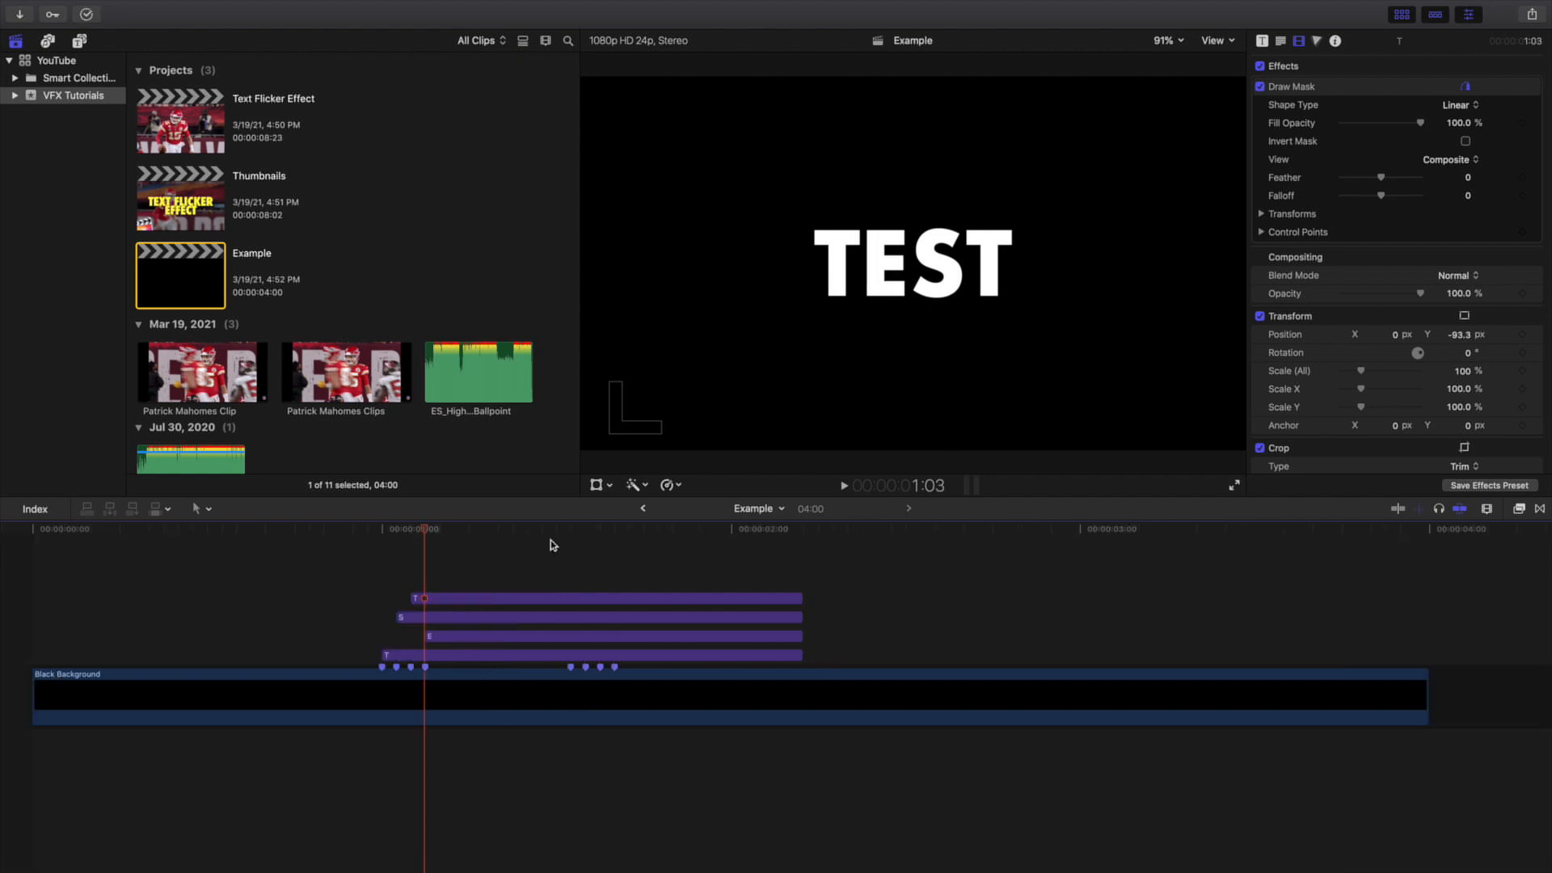
key("Home")
key("space")
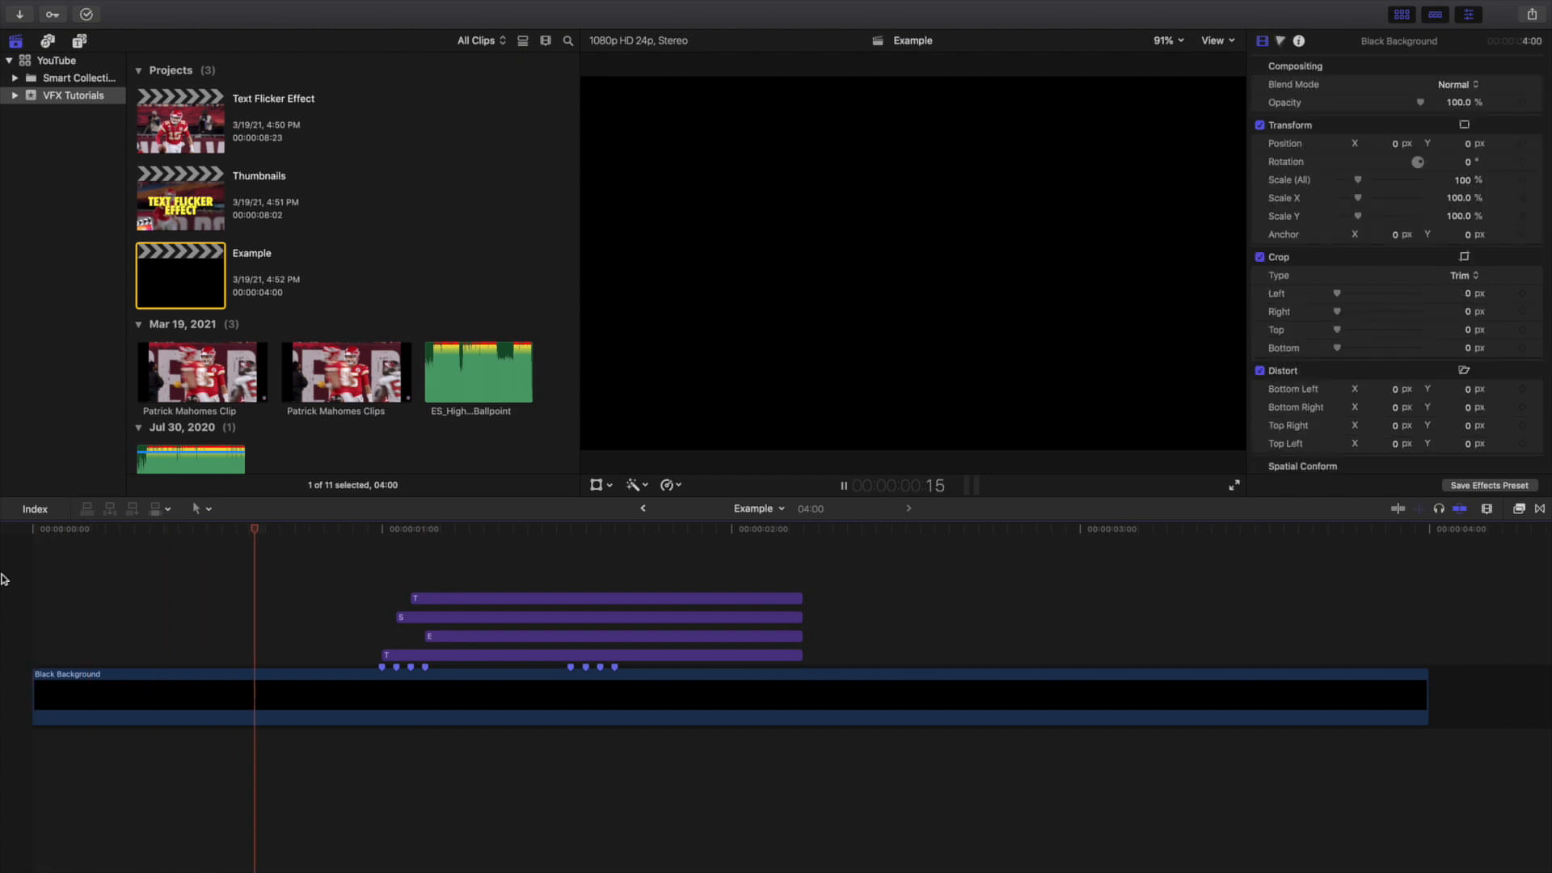
key("space")
key("Home")
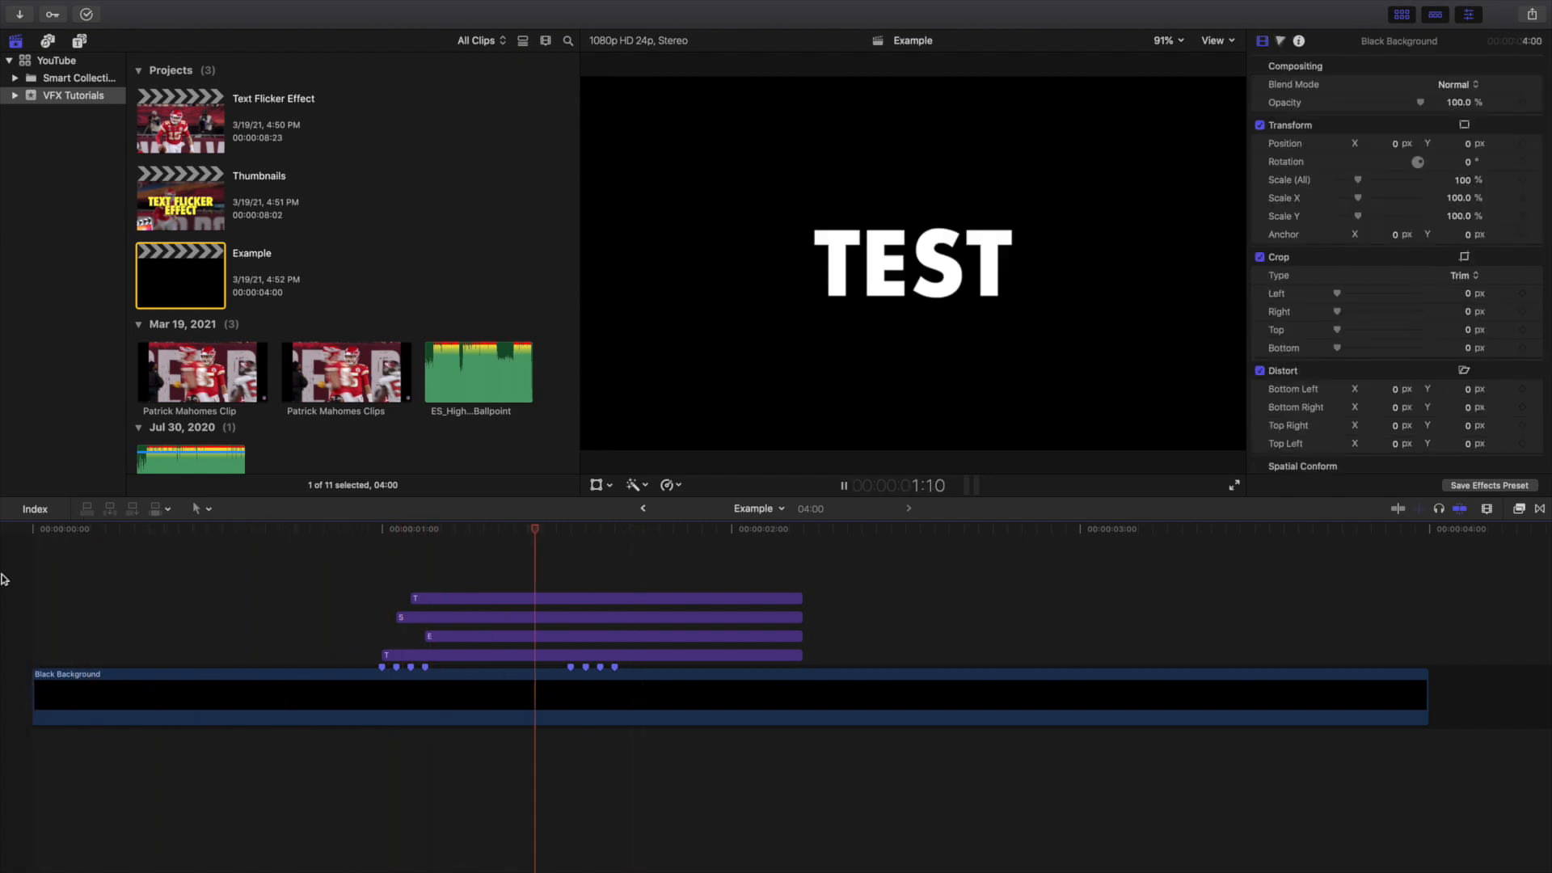
key("space")
- Trim the end of the lowest T clip back to the last marker at 1:16
left_click(349, 582)
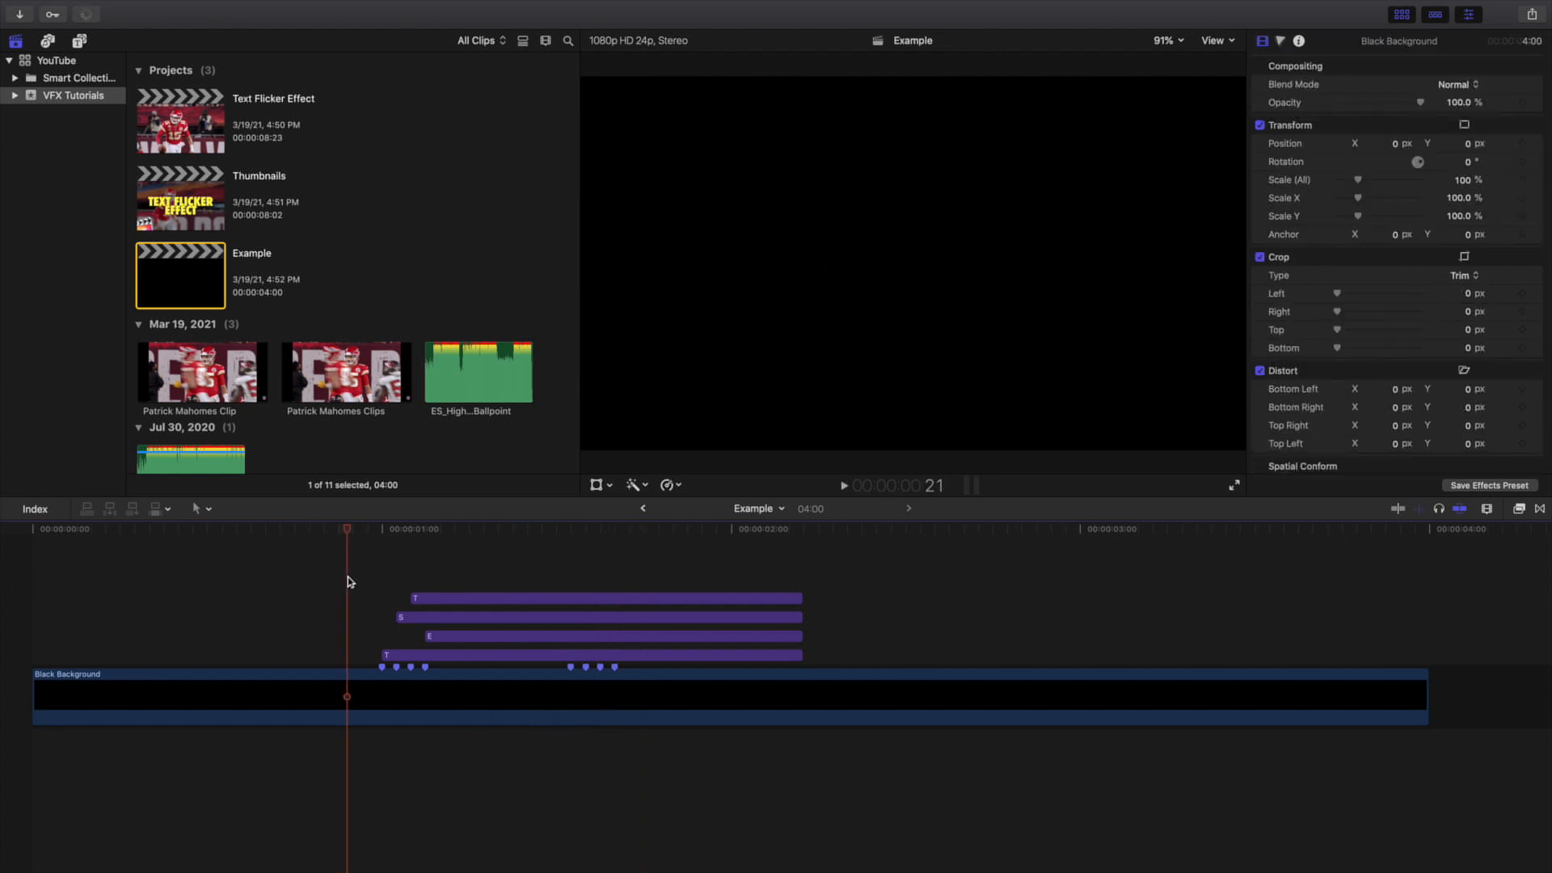
key("super+equal")
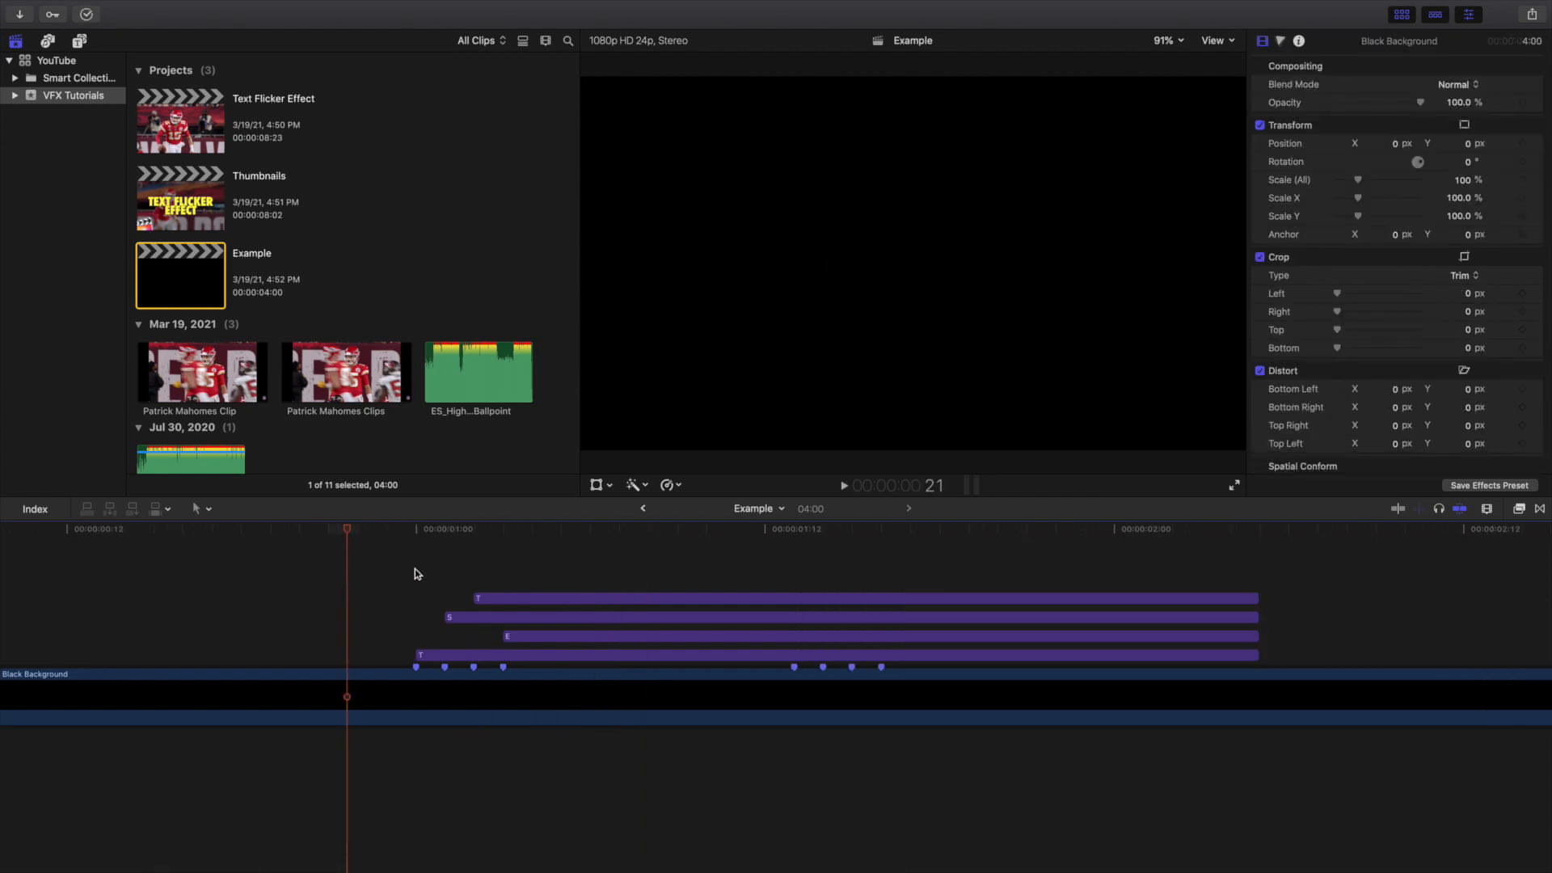
left_click(416, 654)
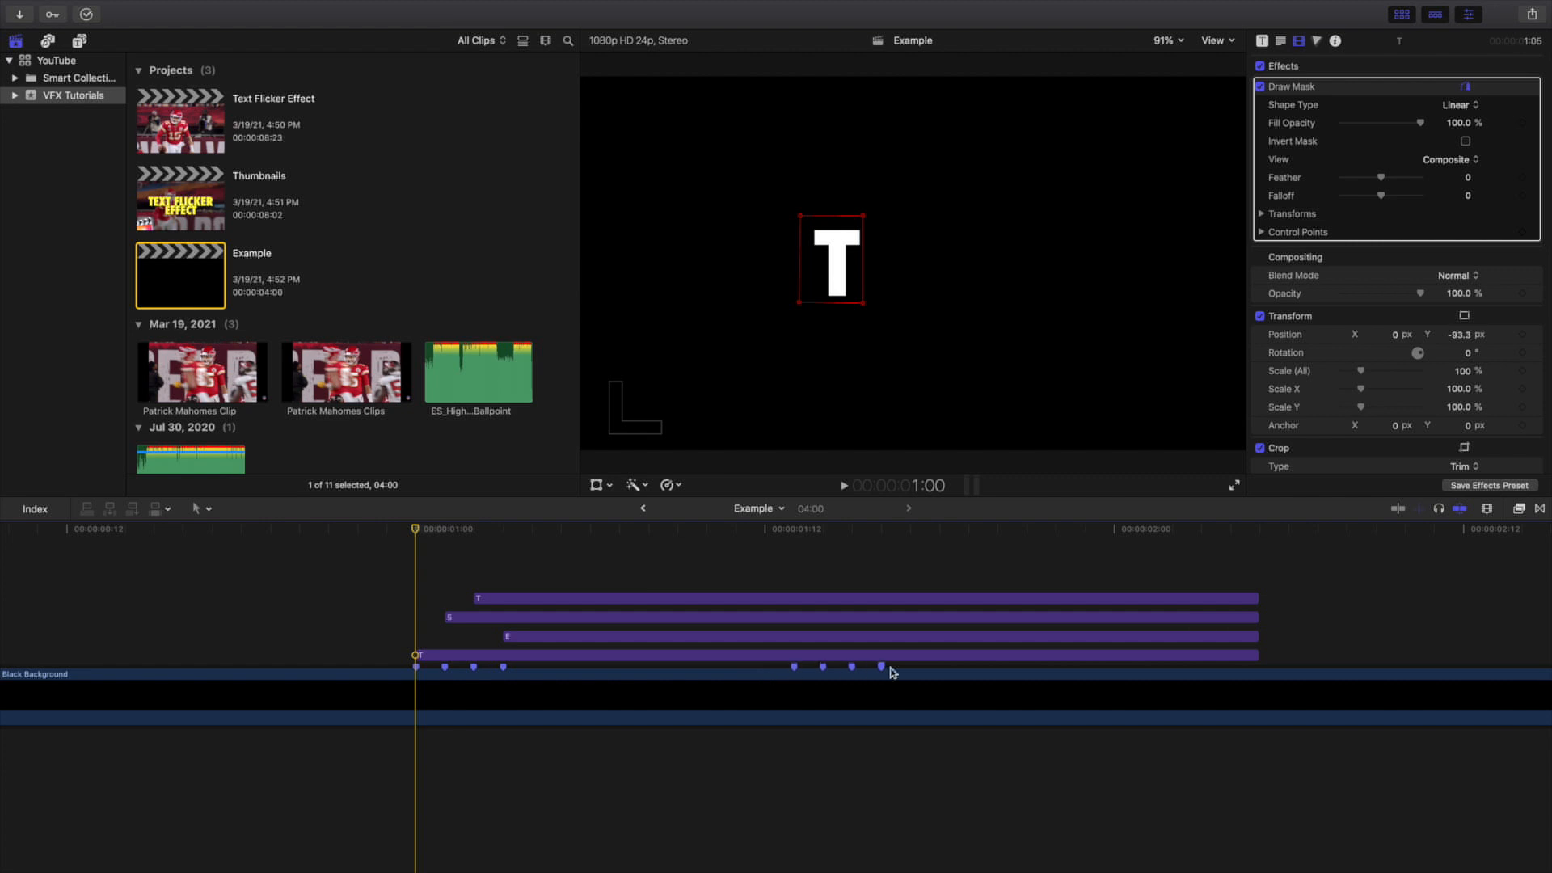
scroll(889, 672, "left", 5)
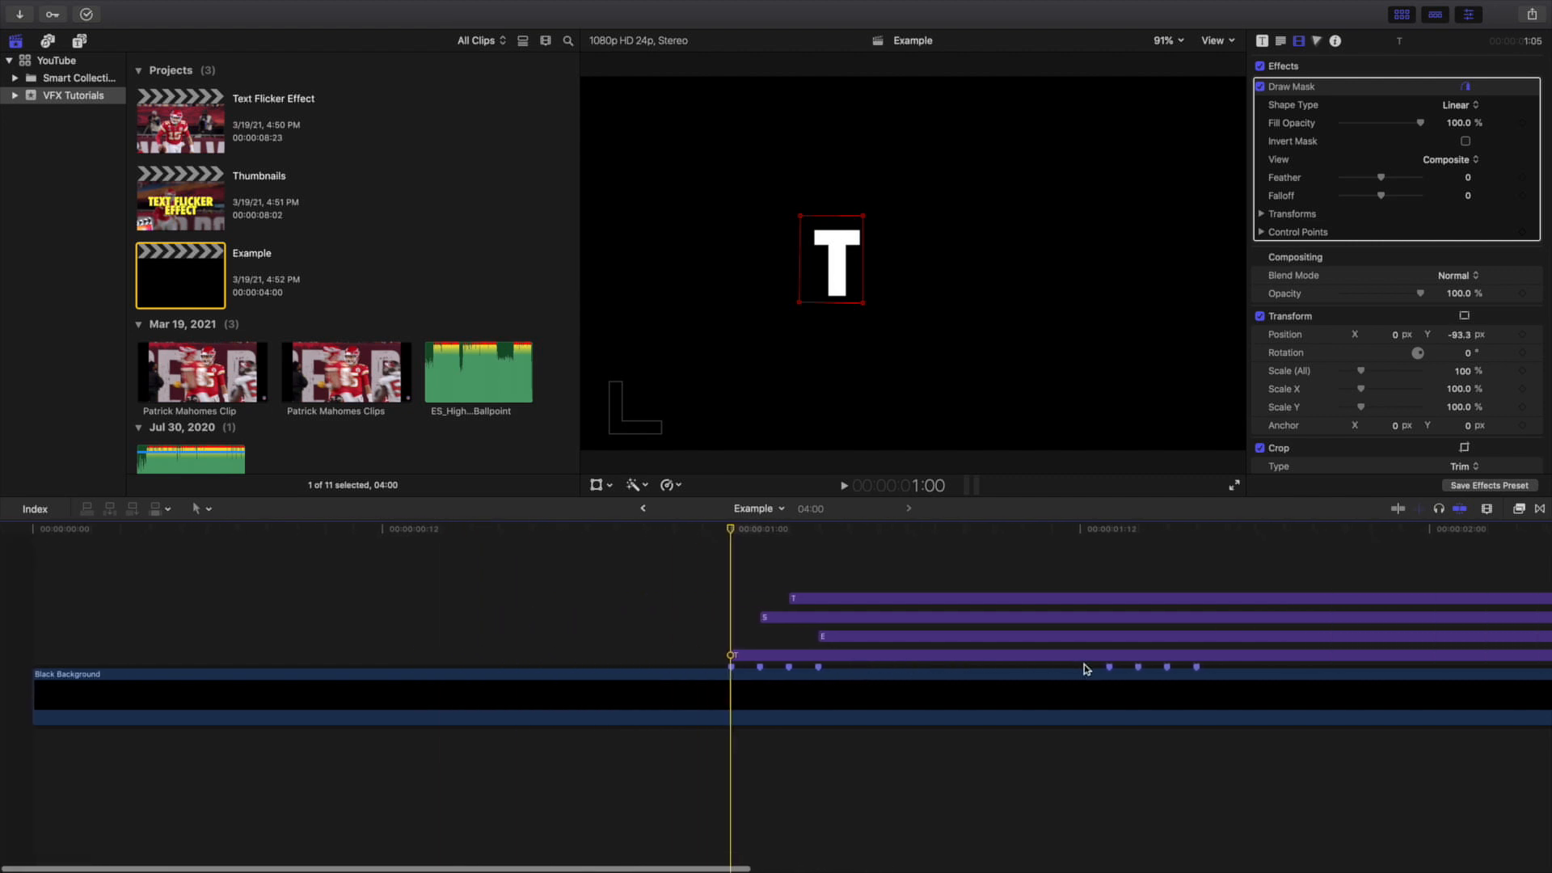
scroll(1087, 669, "right", 10)
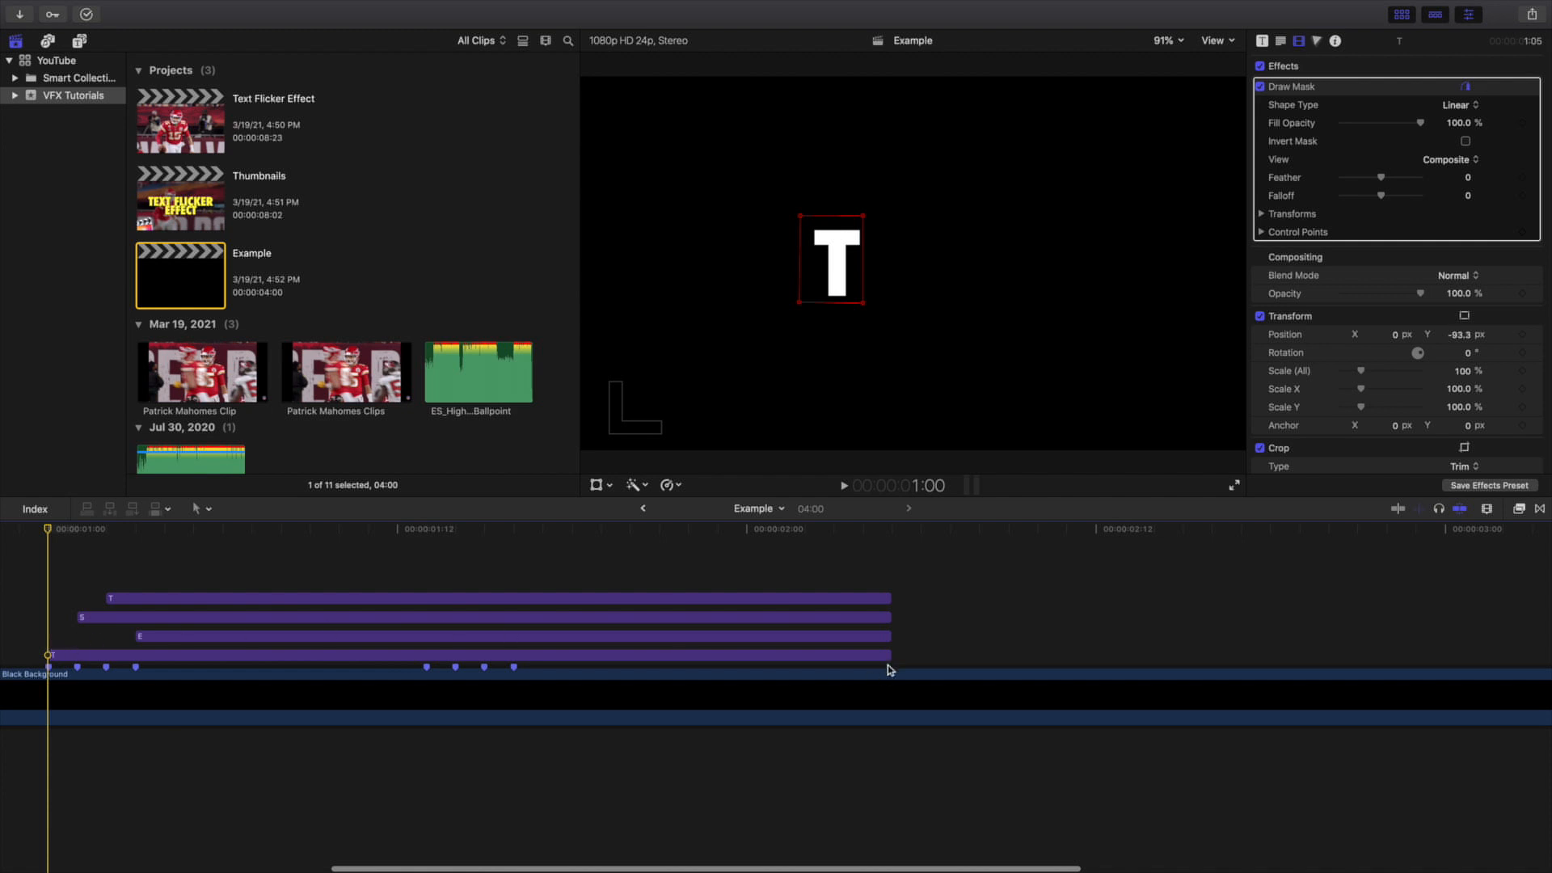
left_click_drag(890, 670, 513, 660)
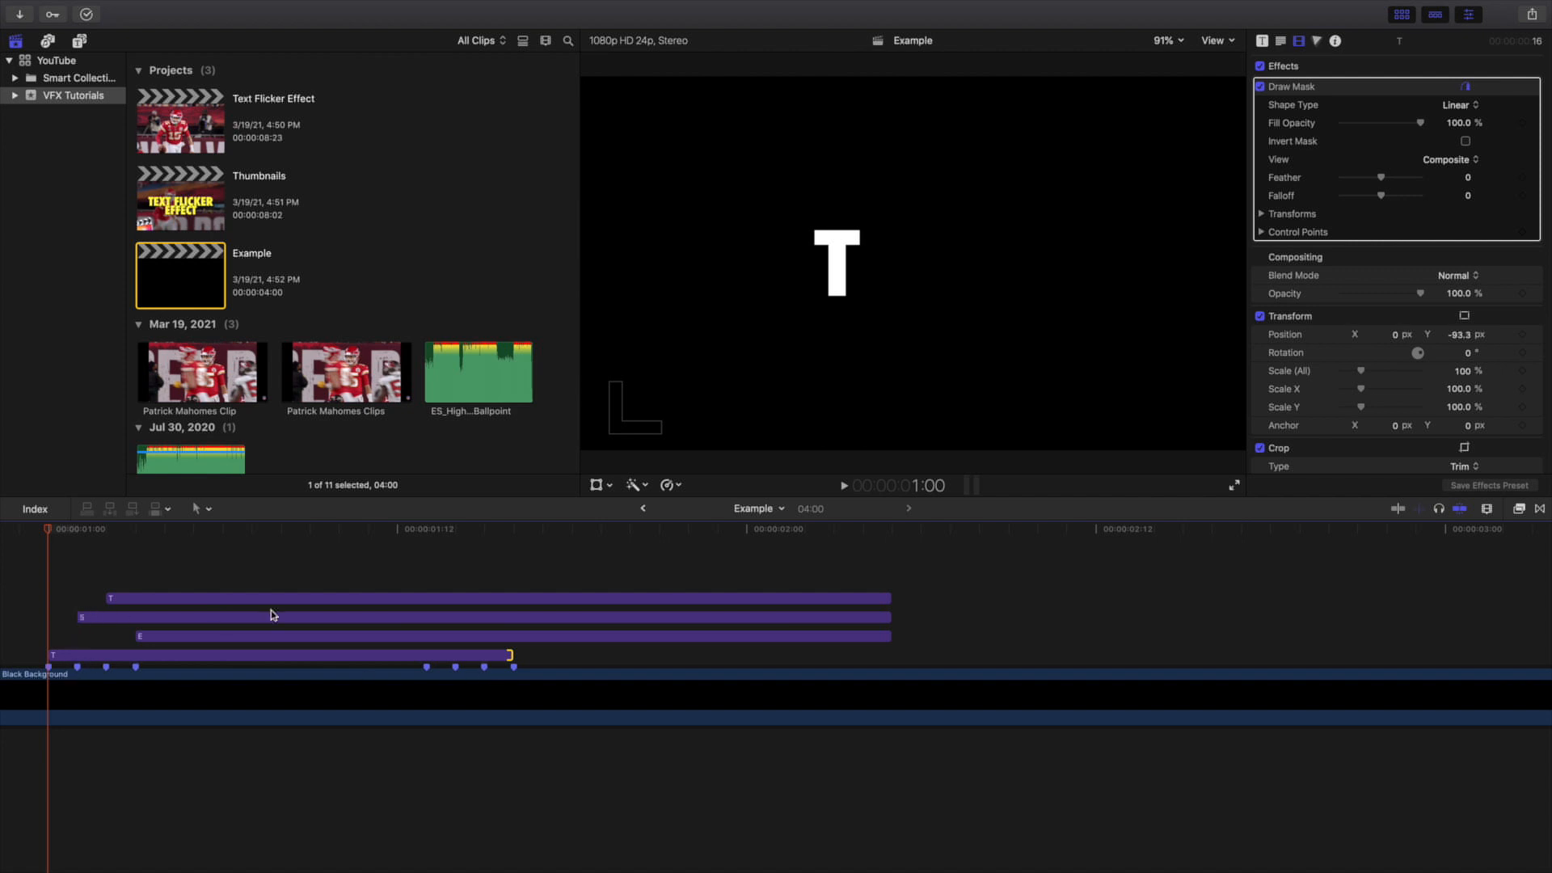
- Trim the ends of the upper three letter clips to the markers: S at 1:15, last T at 1:14 and E at 1:13
left_click_drag(886, 618, 481, 619)
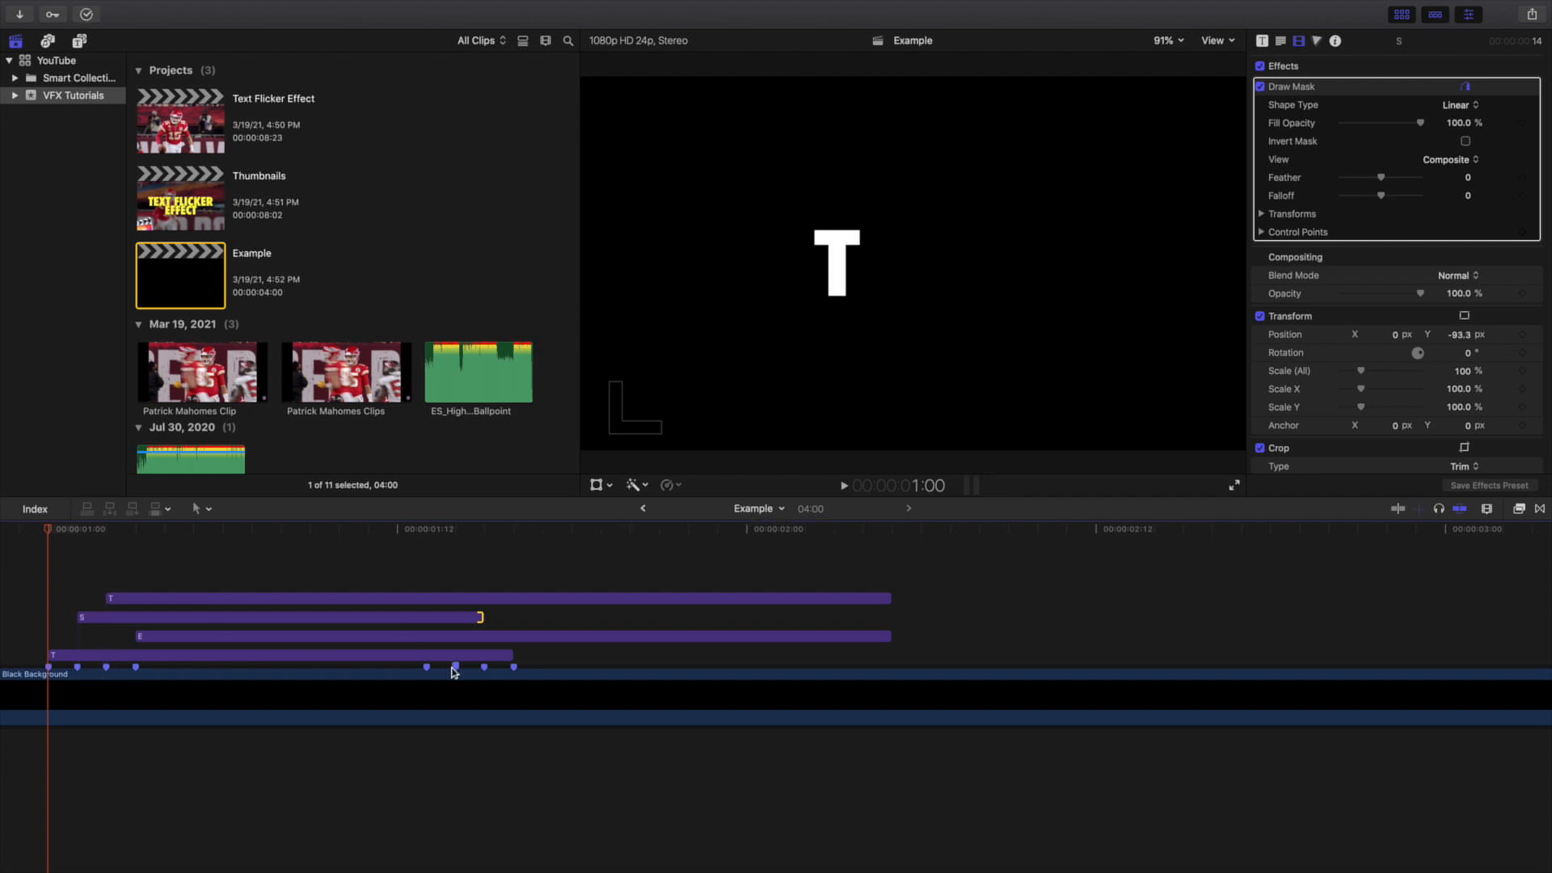
left_click_drag(888, 600, 450, 587)
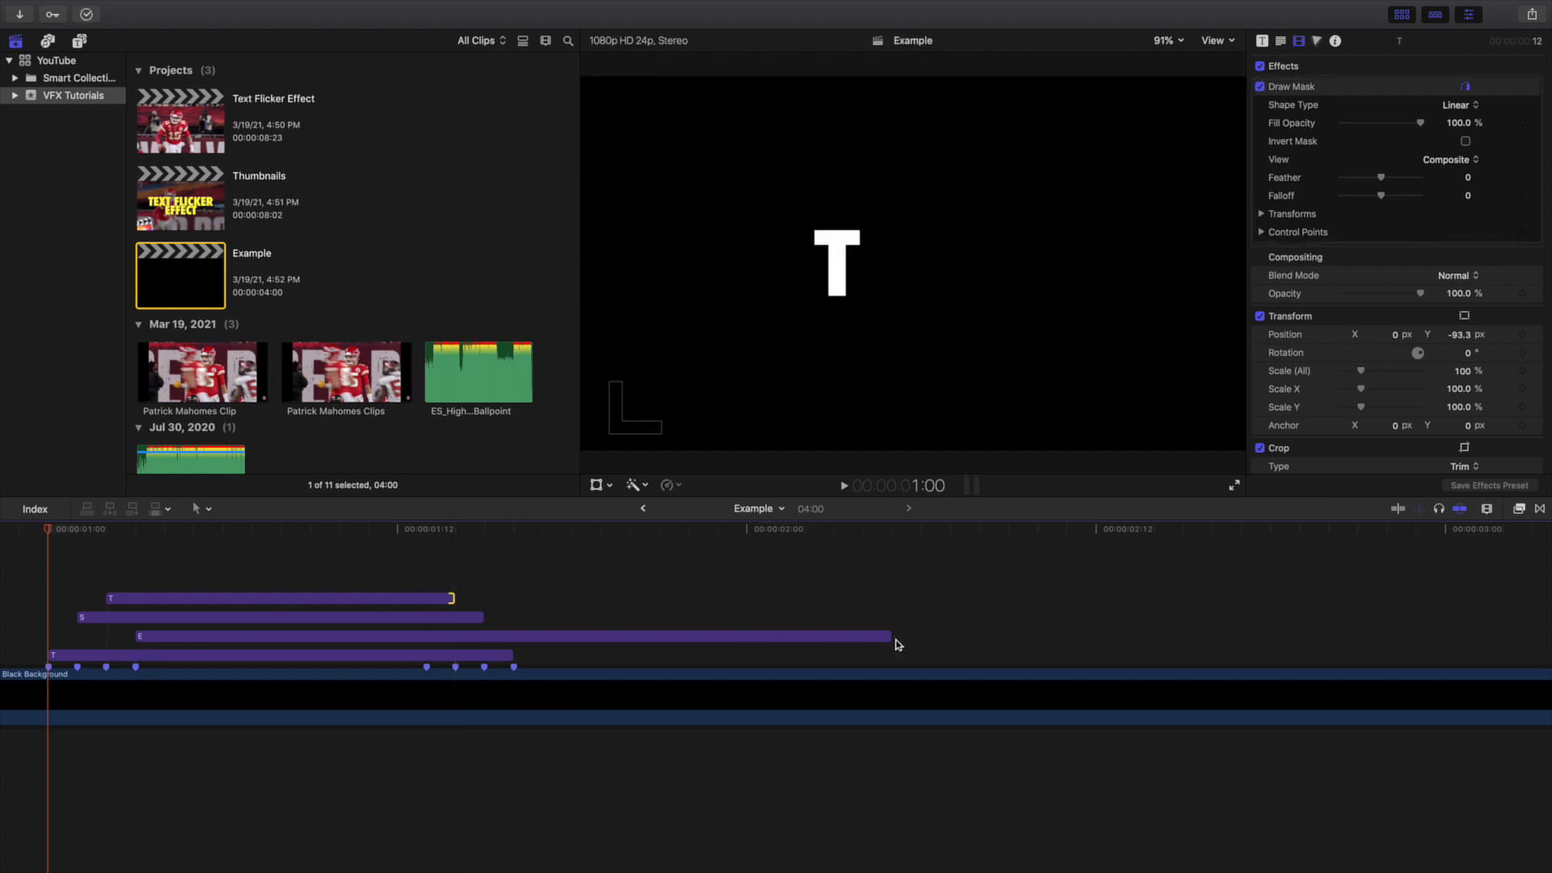
left_click_drag(892, 639, 421, 627)
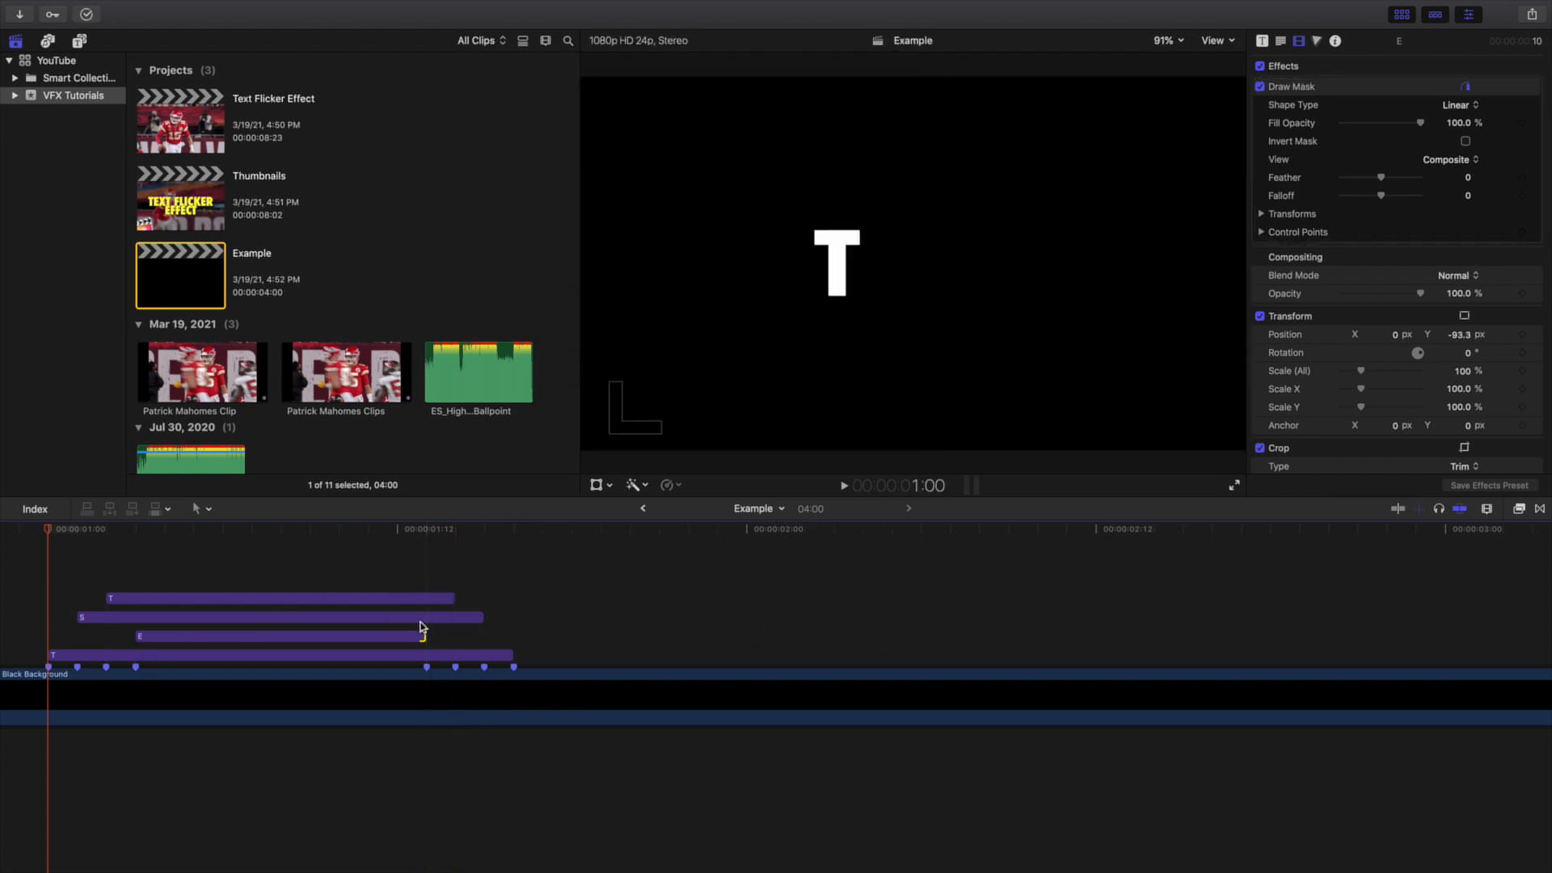
- Play the Example project from the beginning several times to review the letters flickering in and out
scroll(421, 625, "left", 5)
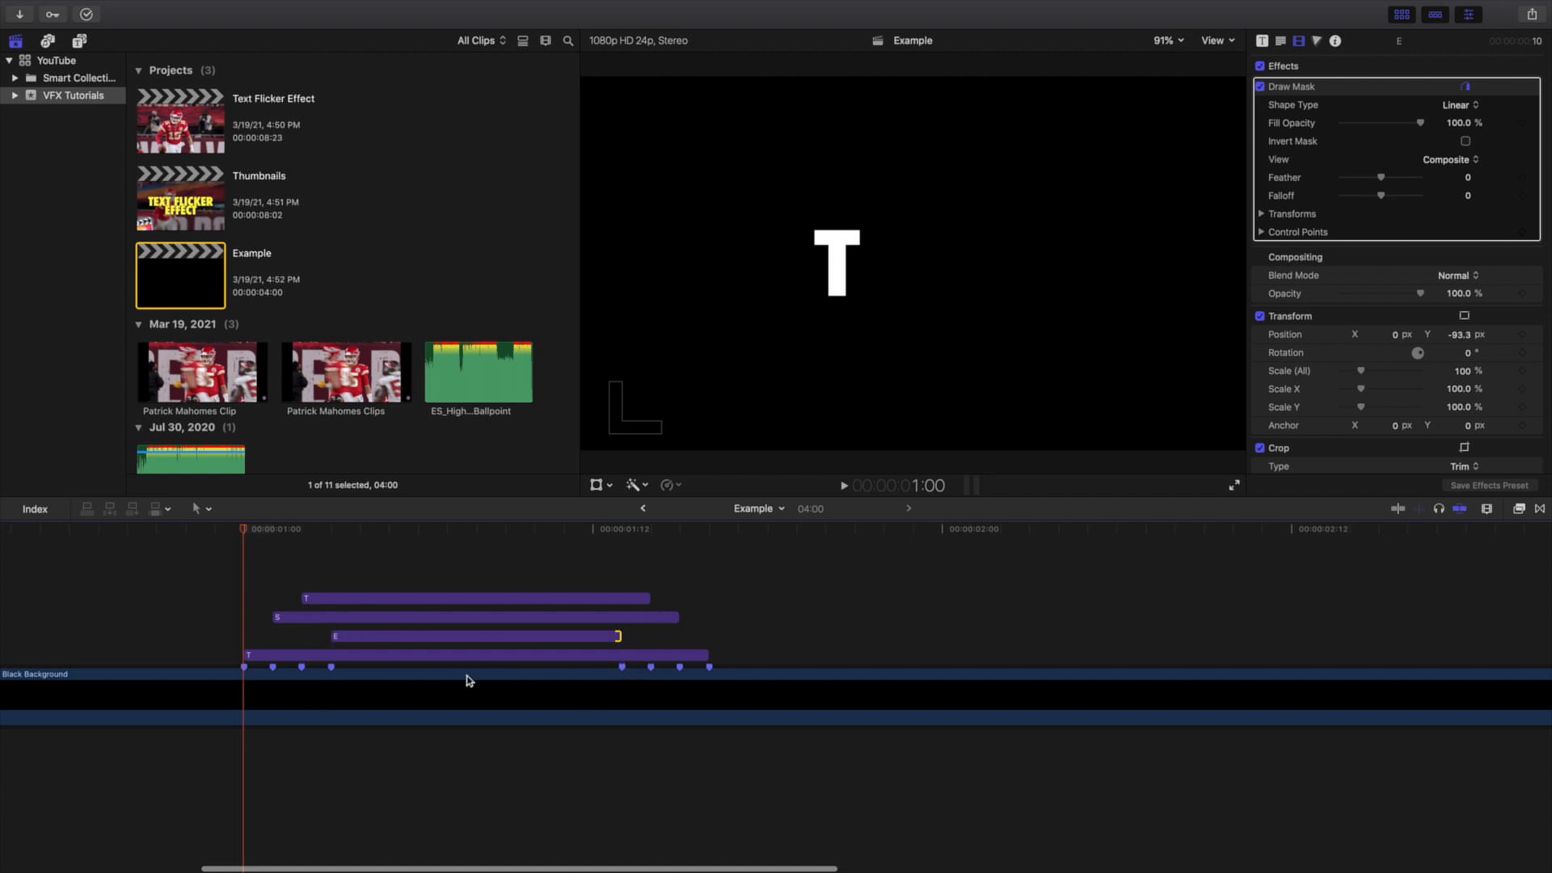
key("super+minus")
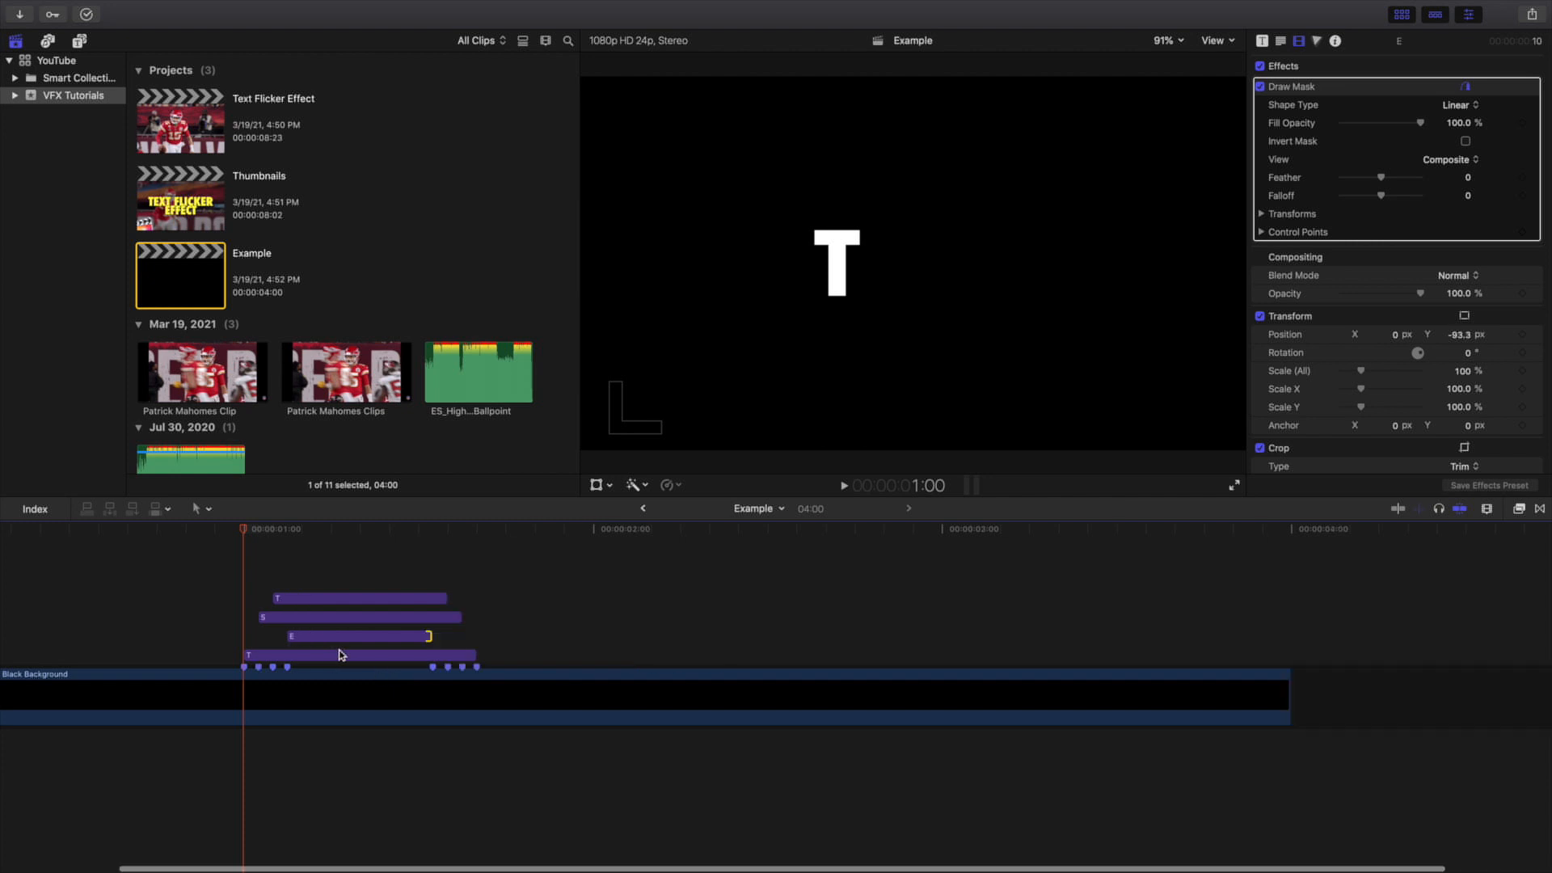
scroll(257, 643, "left", 3)
left_click(44, 630)
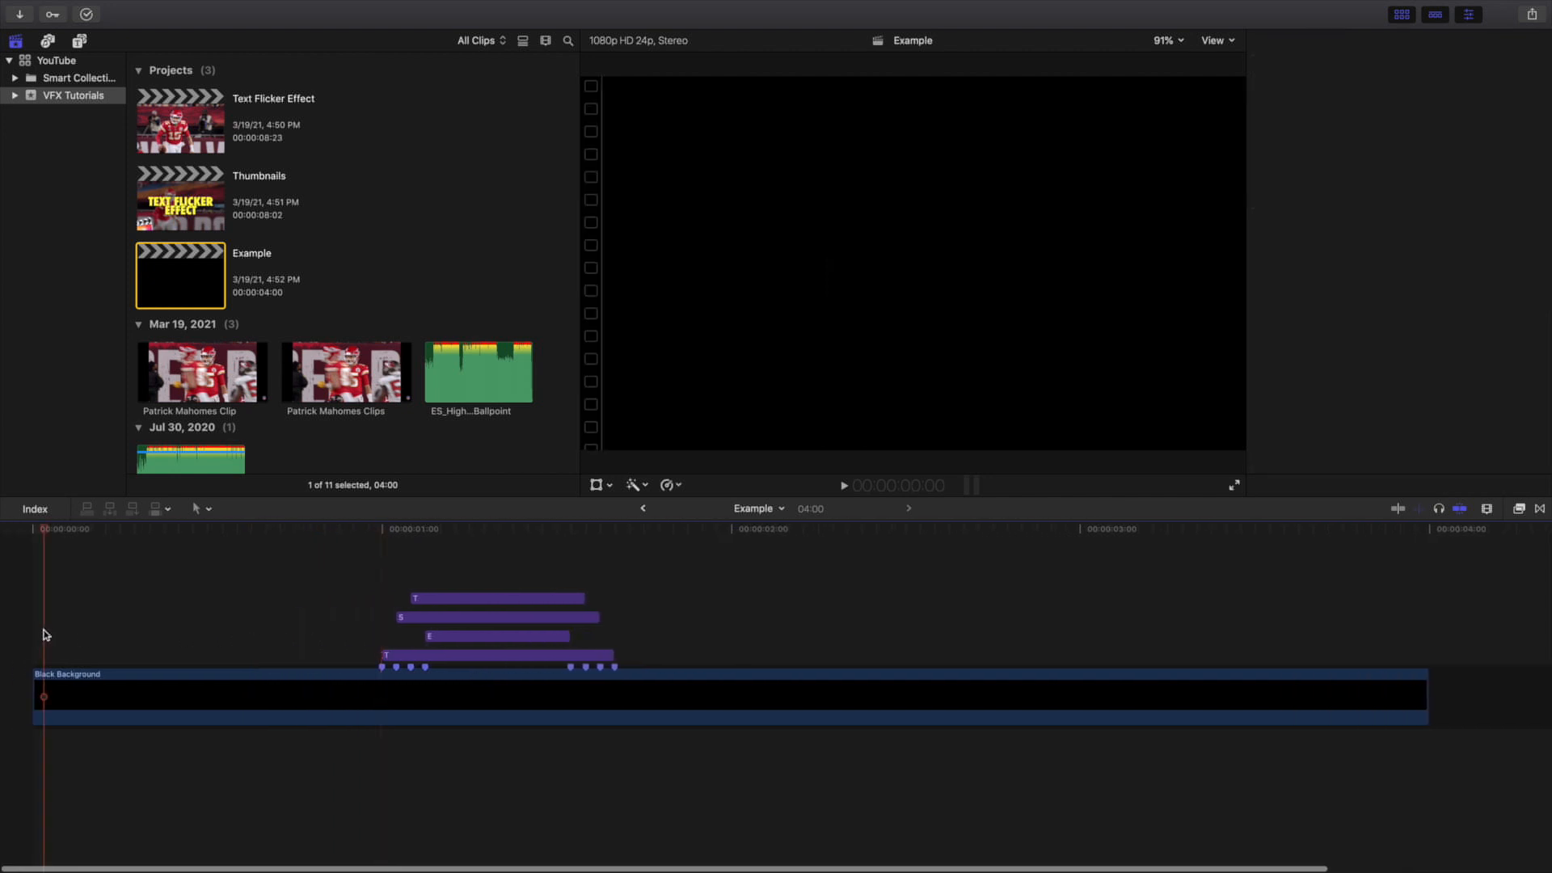
double_click(196, 293)
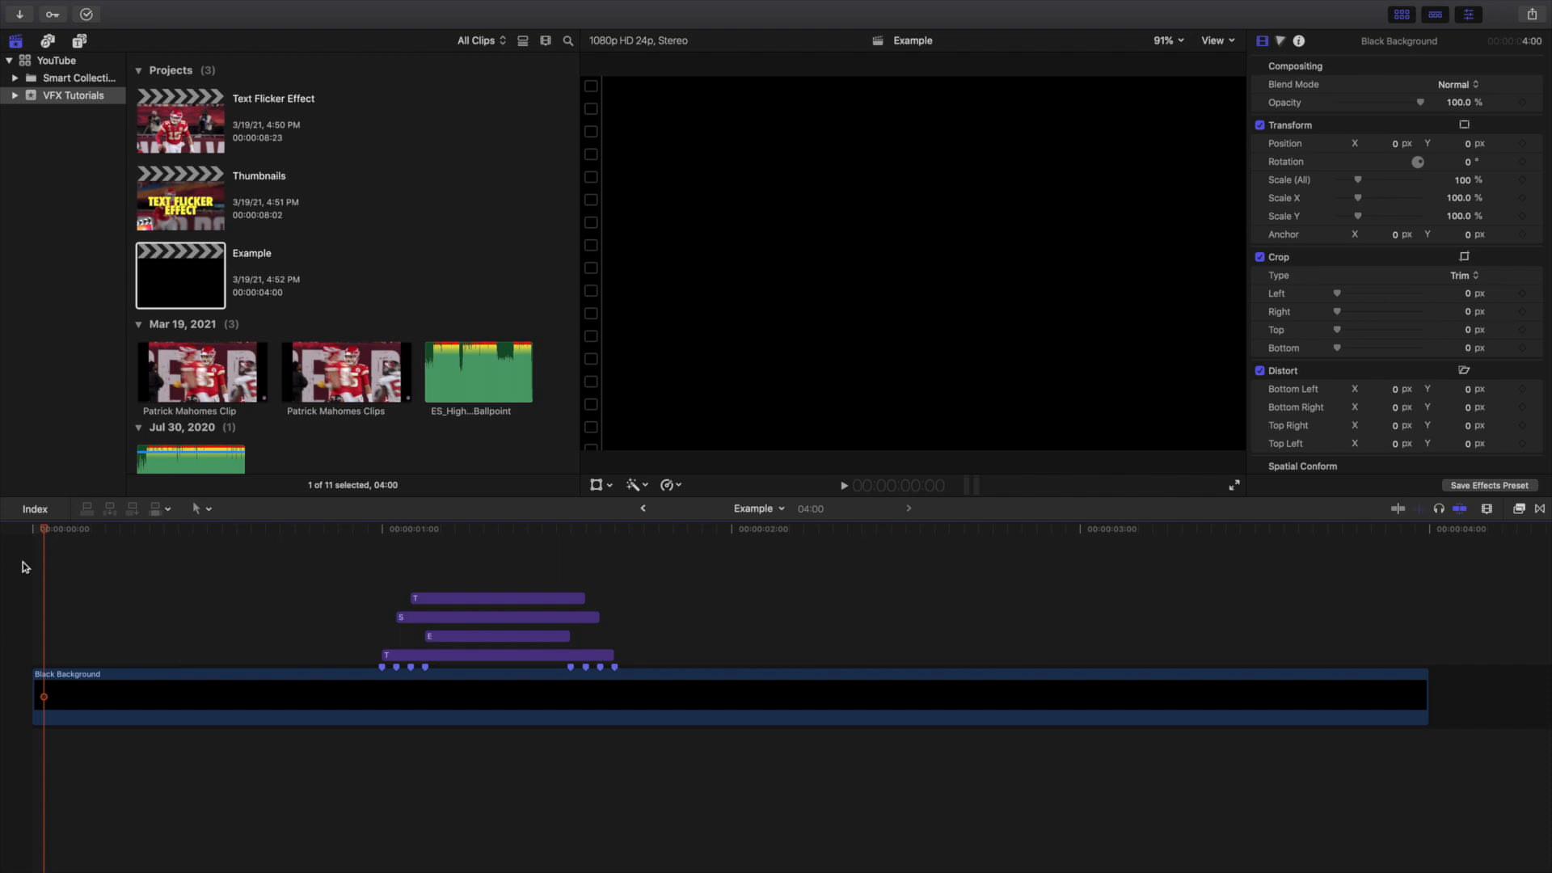
key("space")
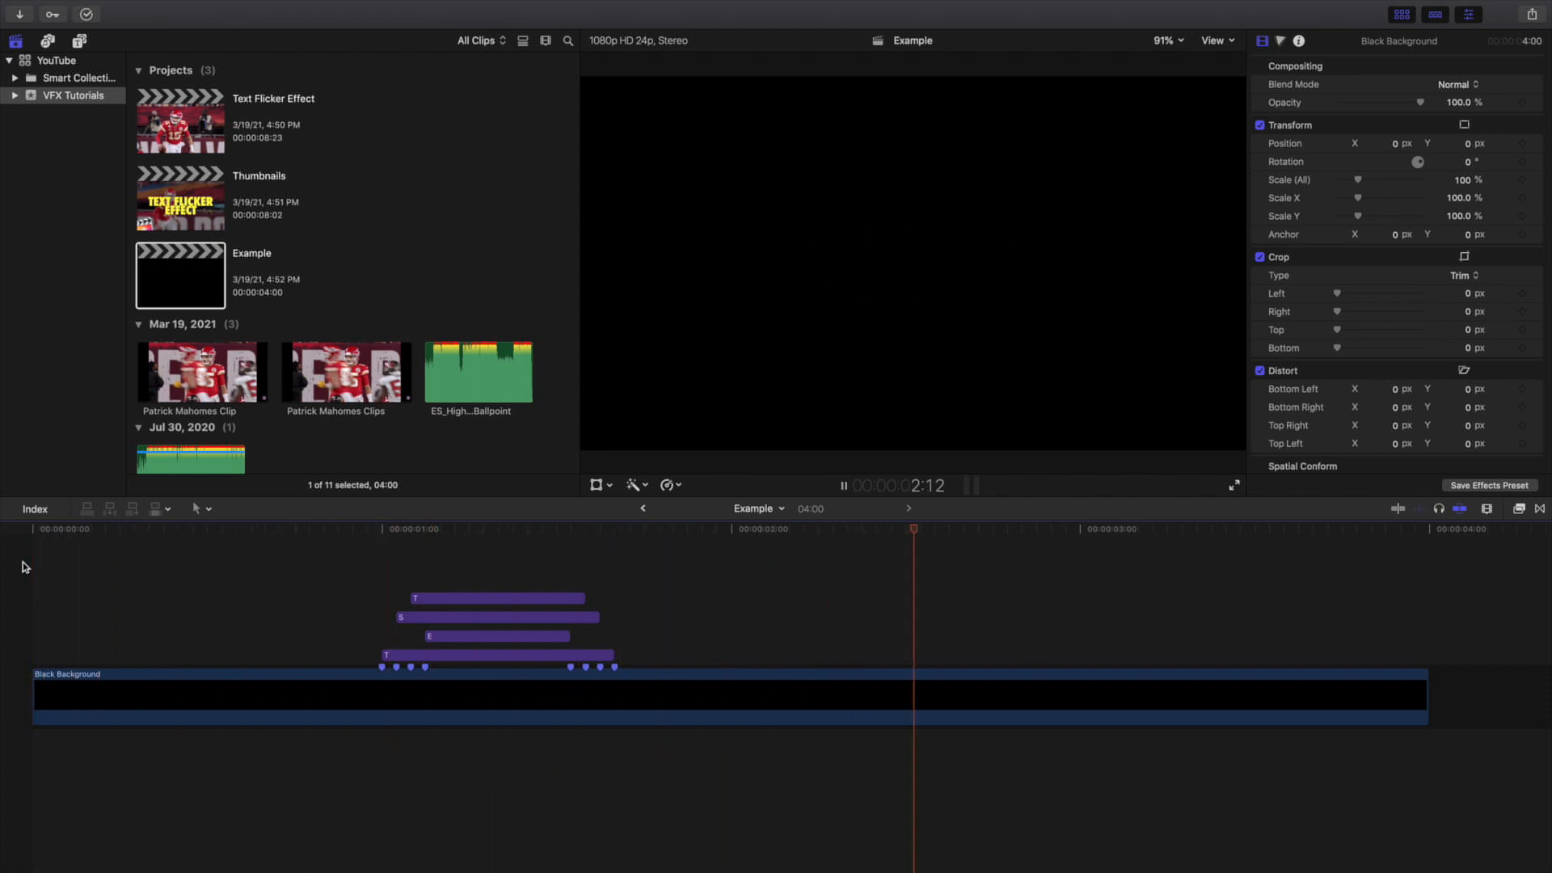
key("Home")
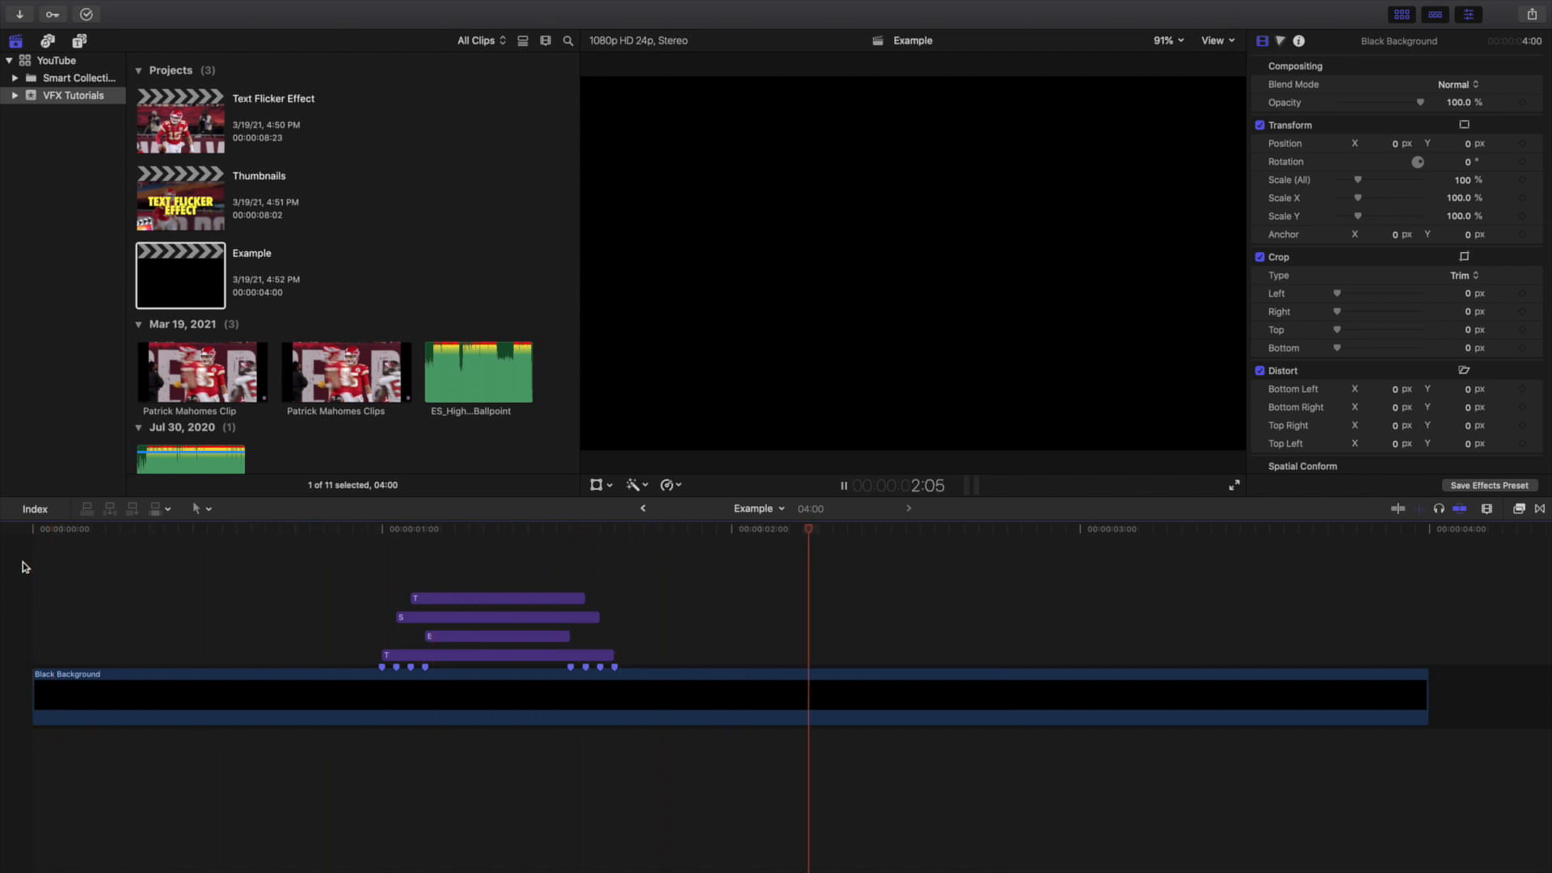
key("Home")
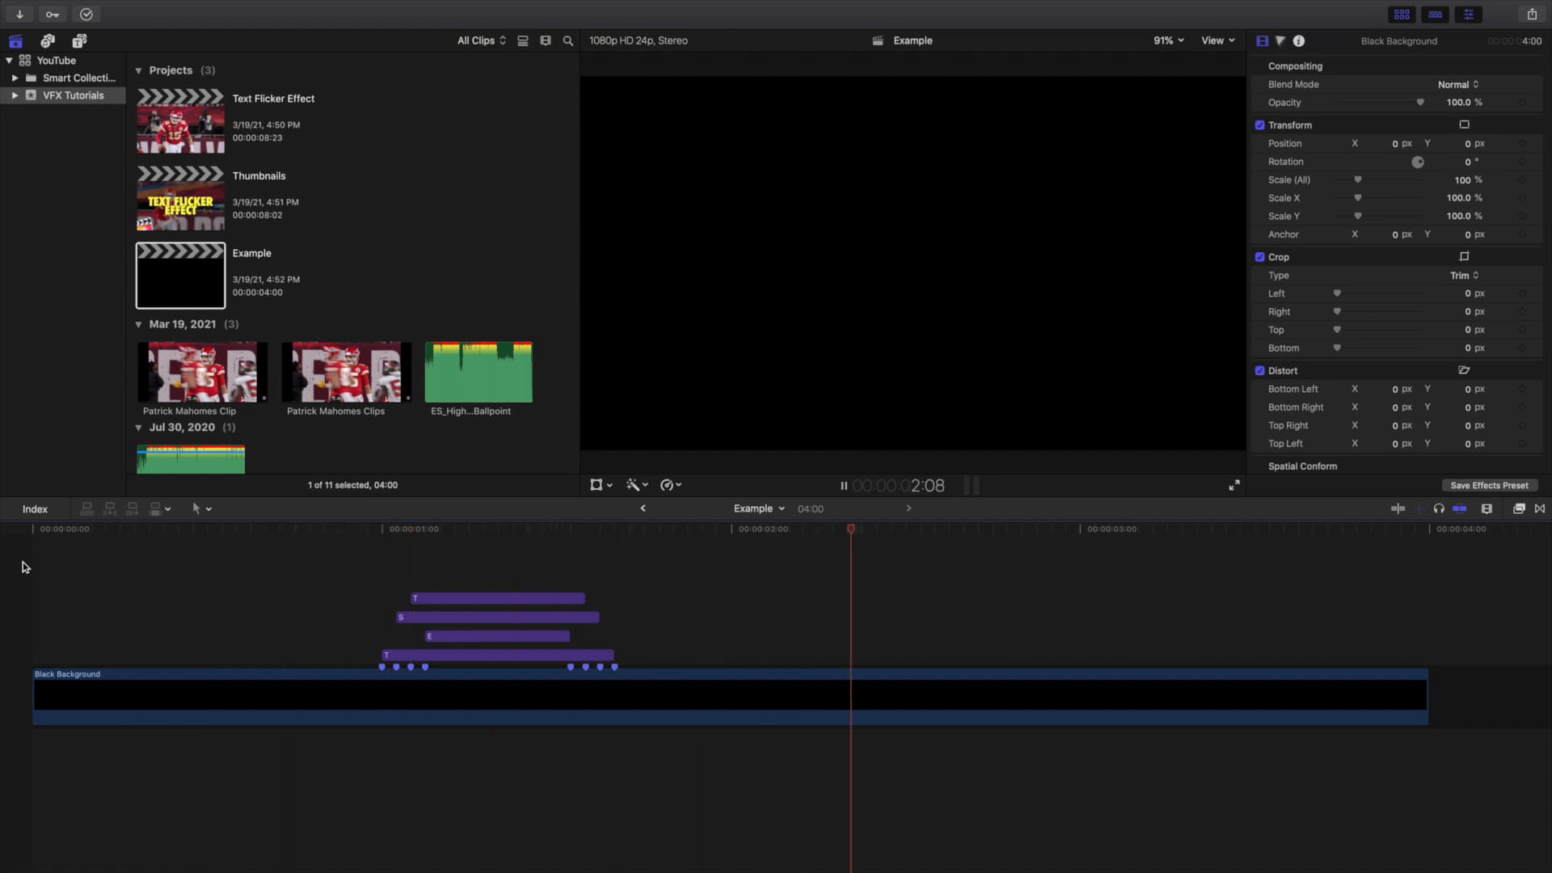
key("Home")
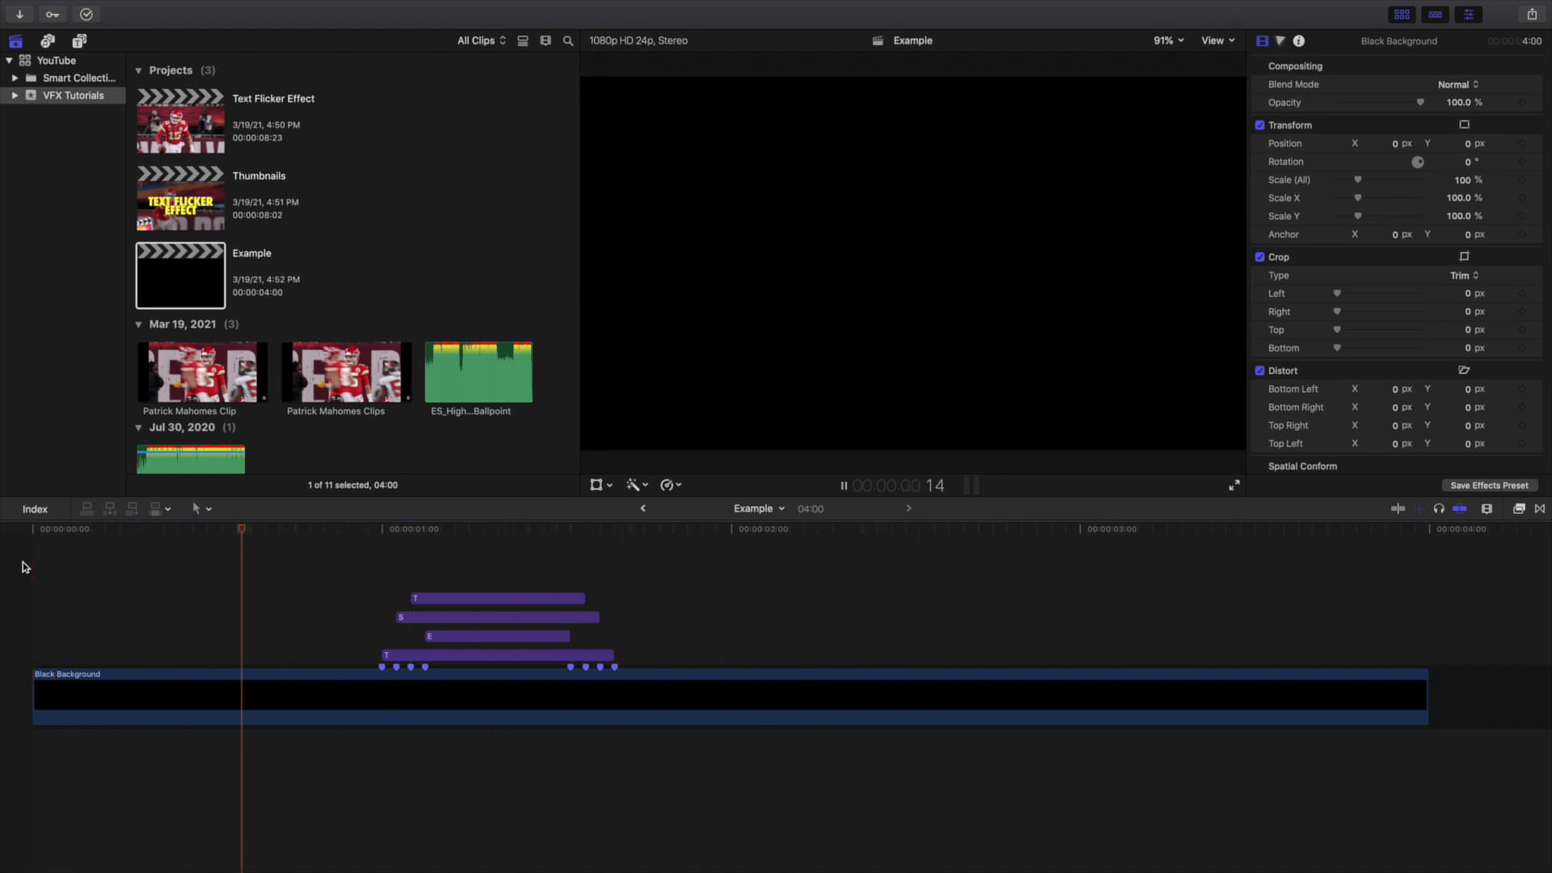
key("space")
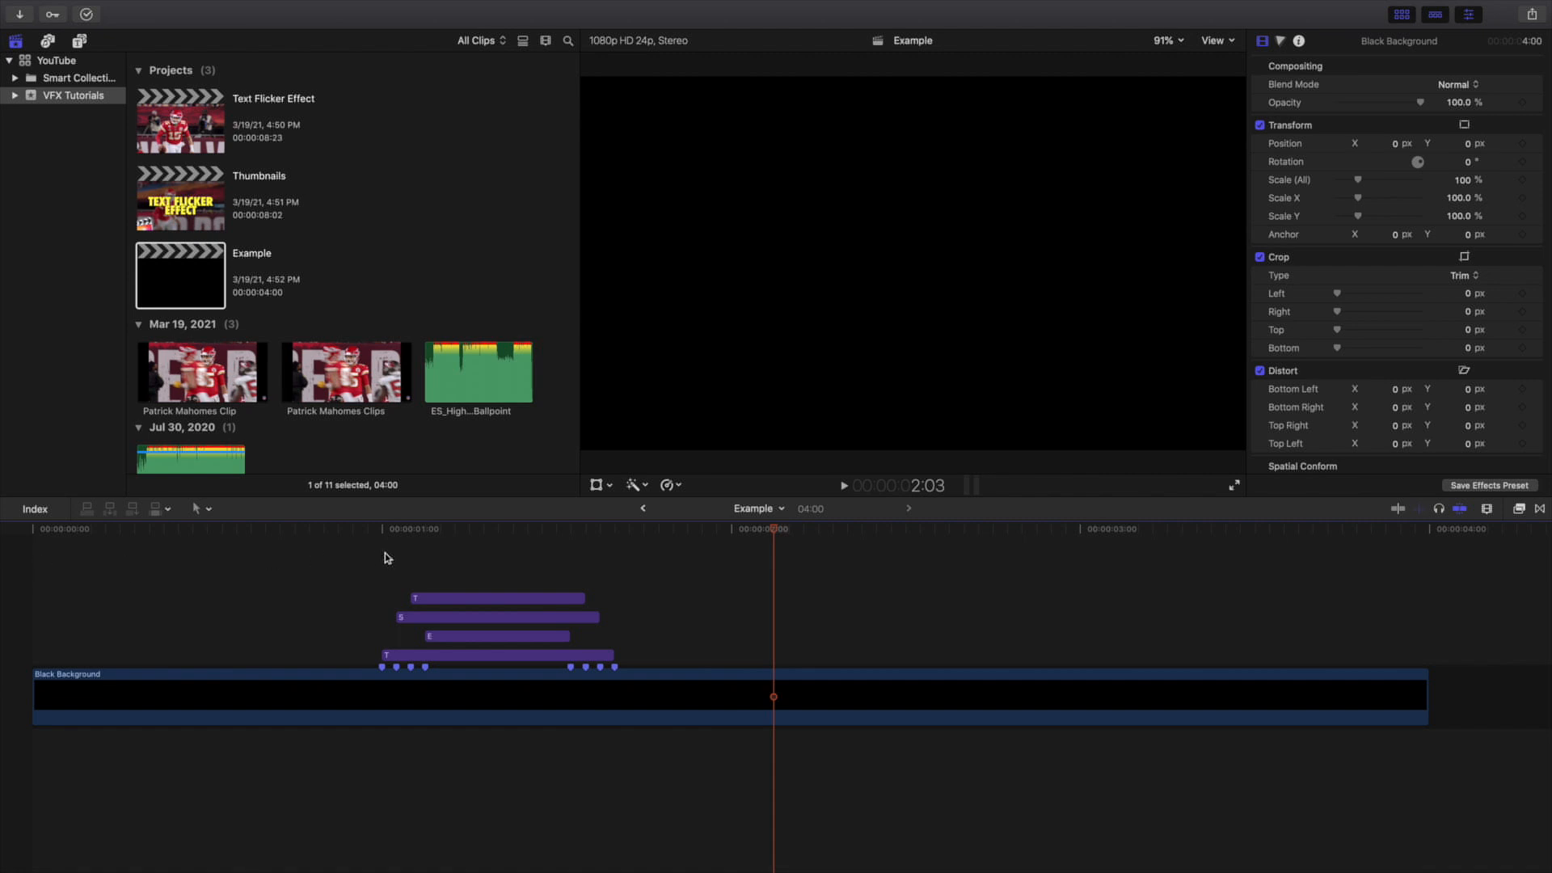
- Step frame by frame through the letter entrance from 1:00 to 1:03 and back
left_click(384, 557)
key("super+equal")
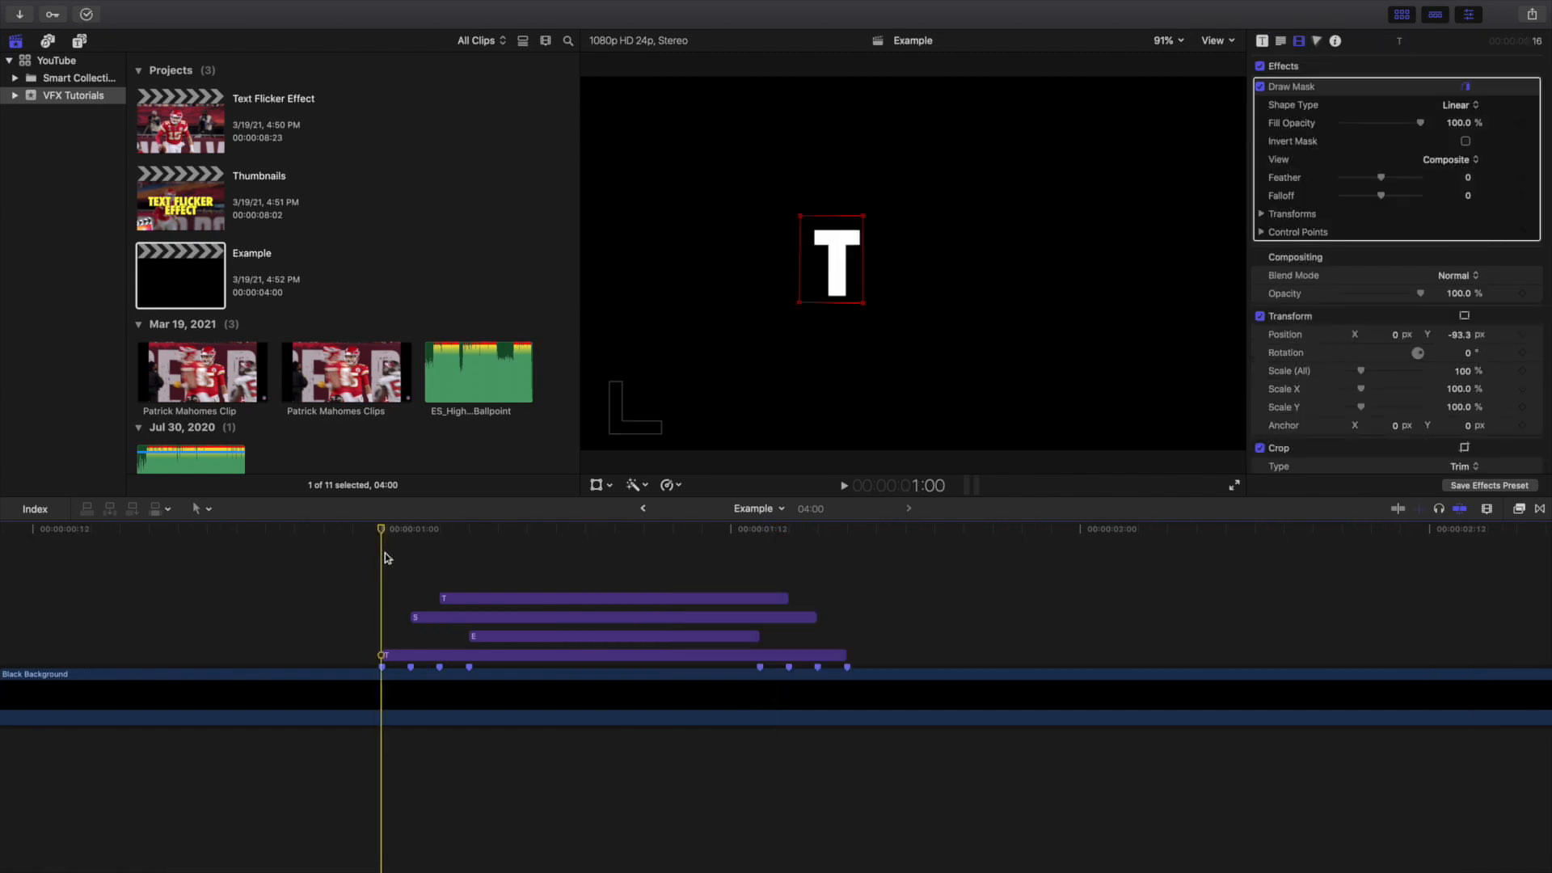
key("Right")
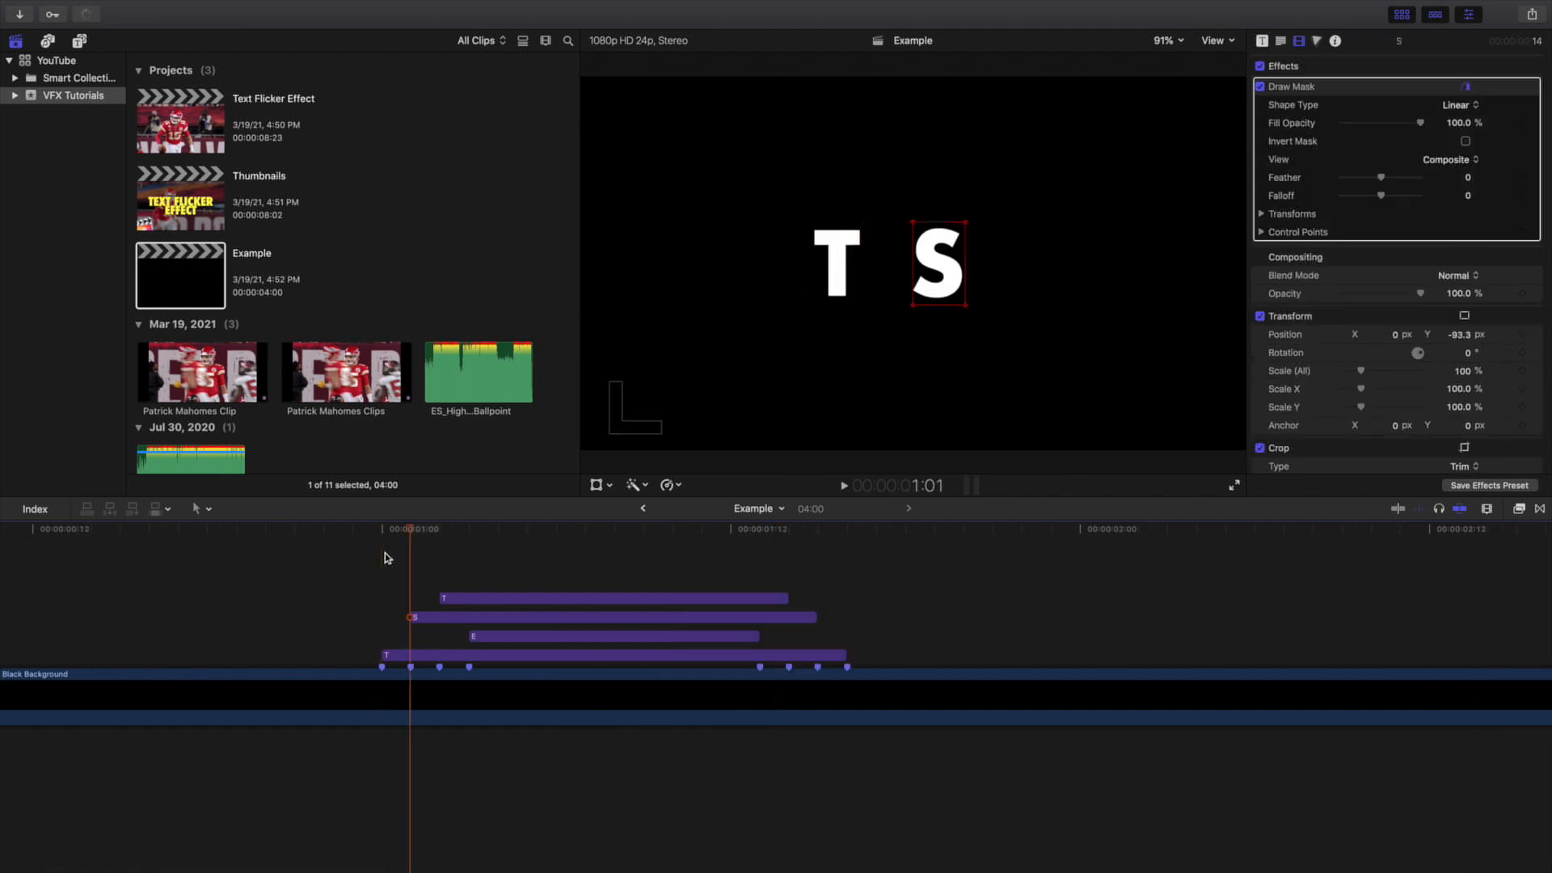
key("Right")
key("Right")
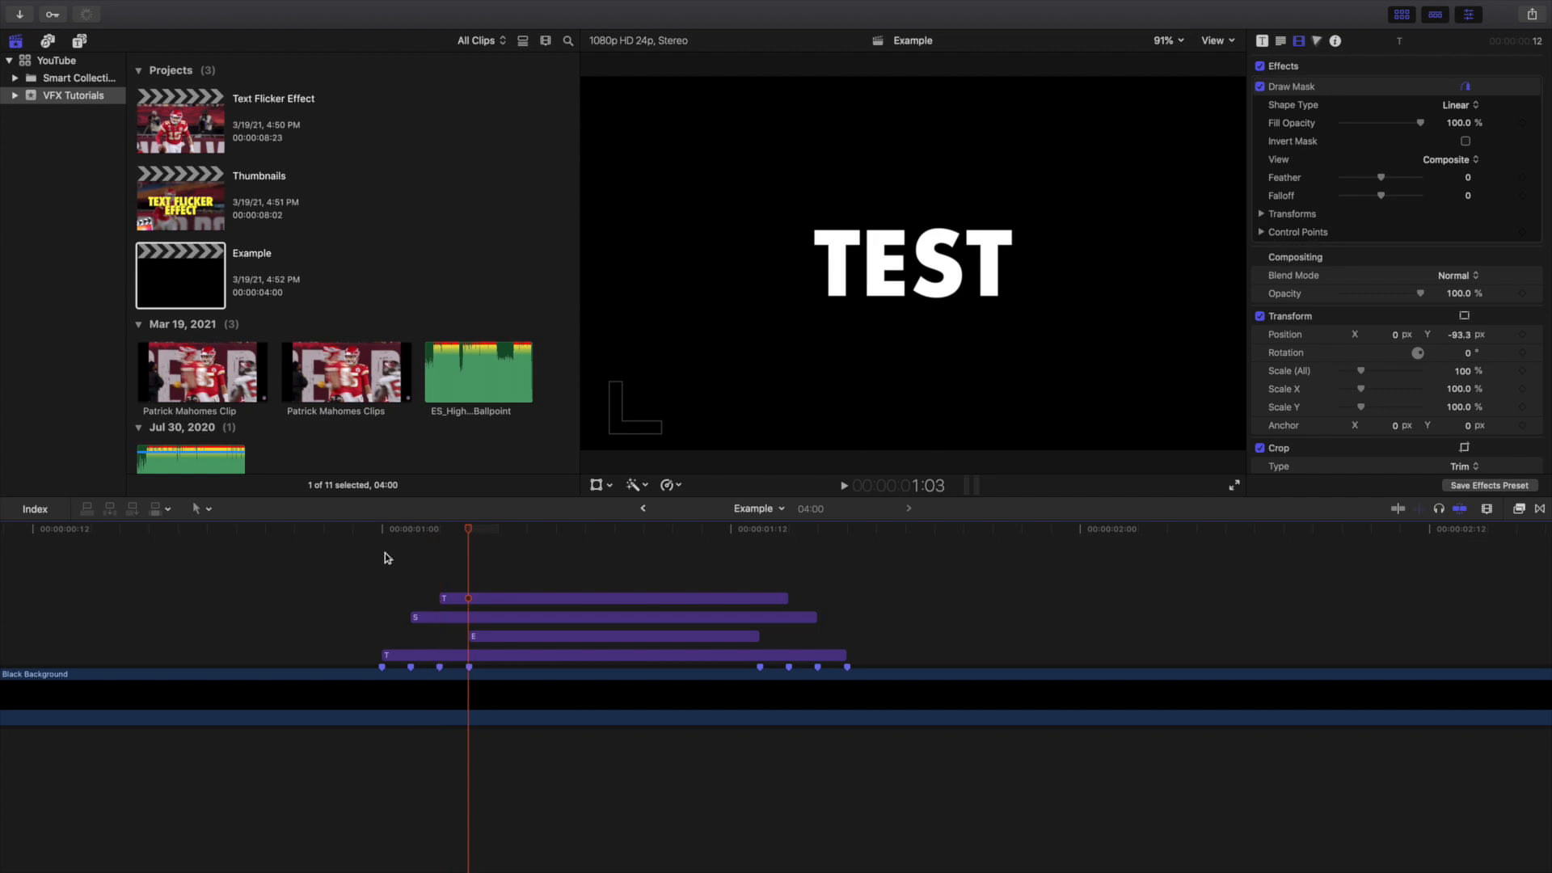
key("Left")
key("Left")
key("Left")
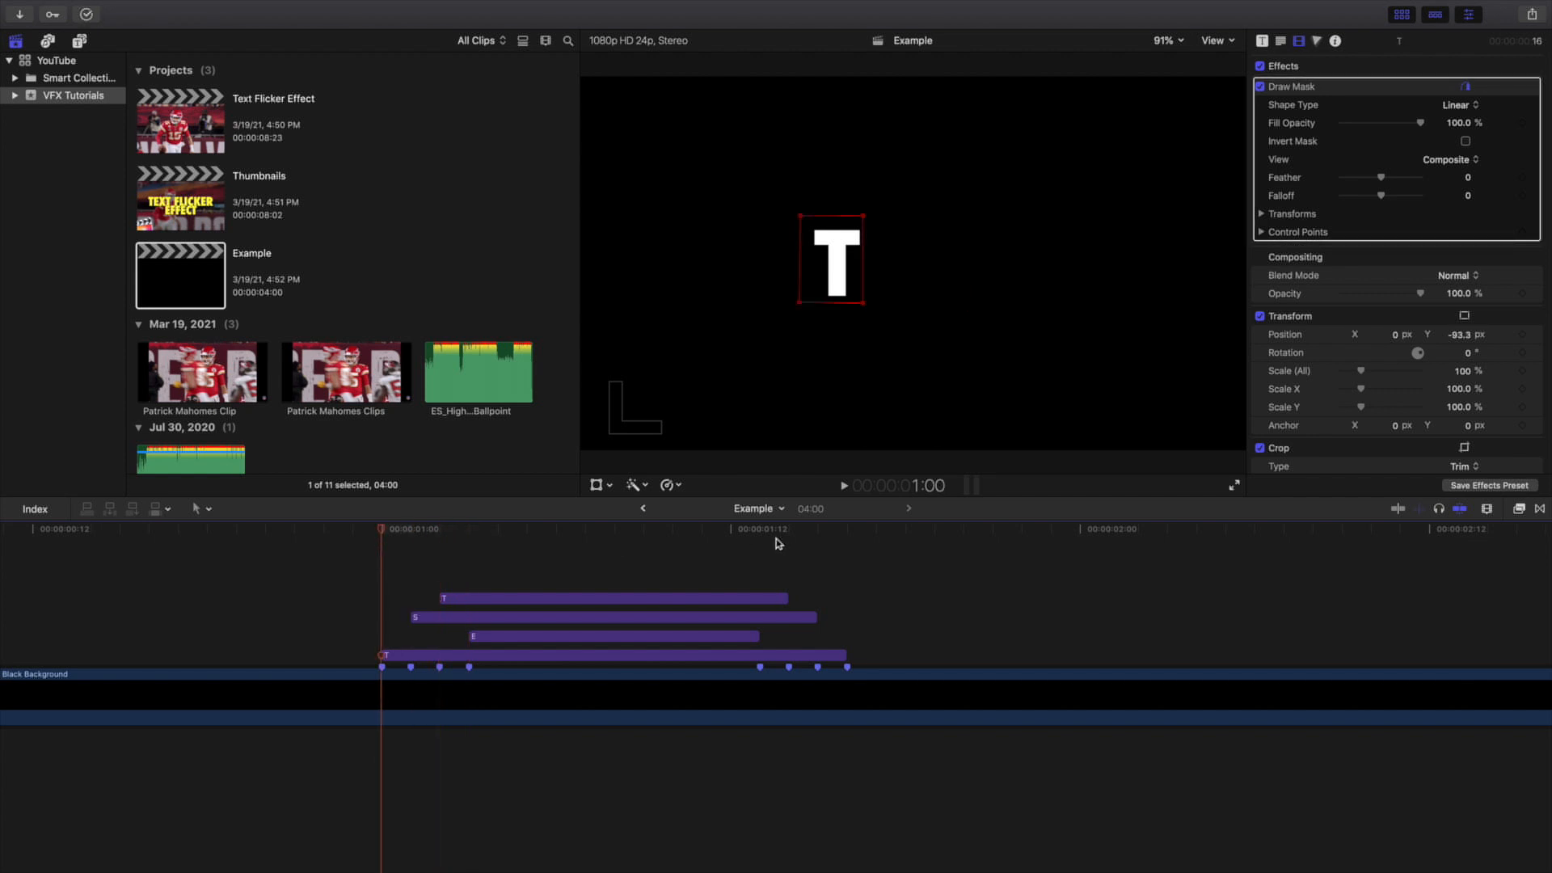
- Step frame by frame through the letter exit from 1:12 to 1:16
left_click(756, 553)
key("Left")
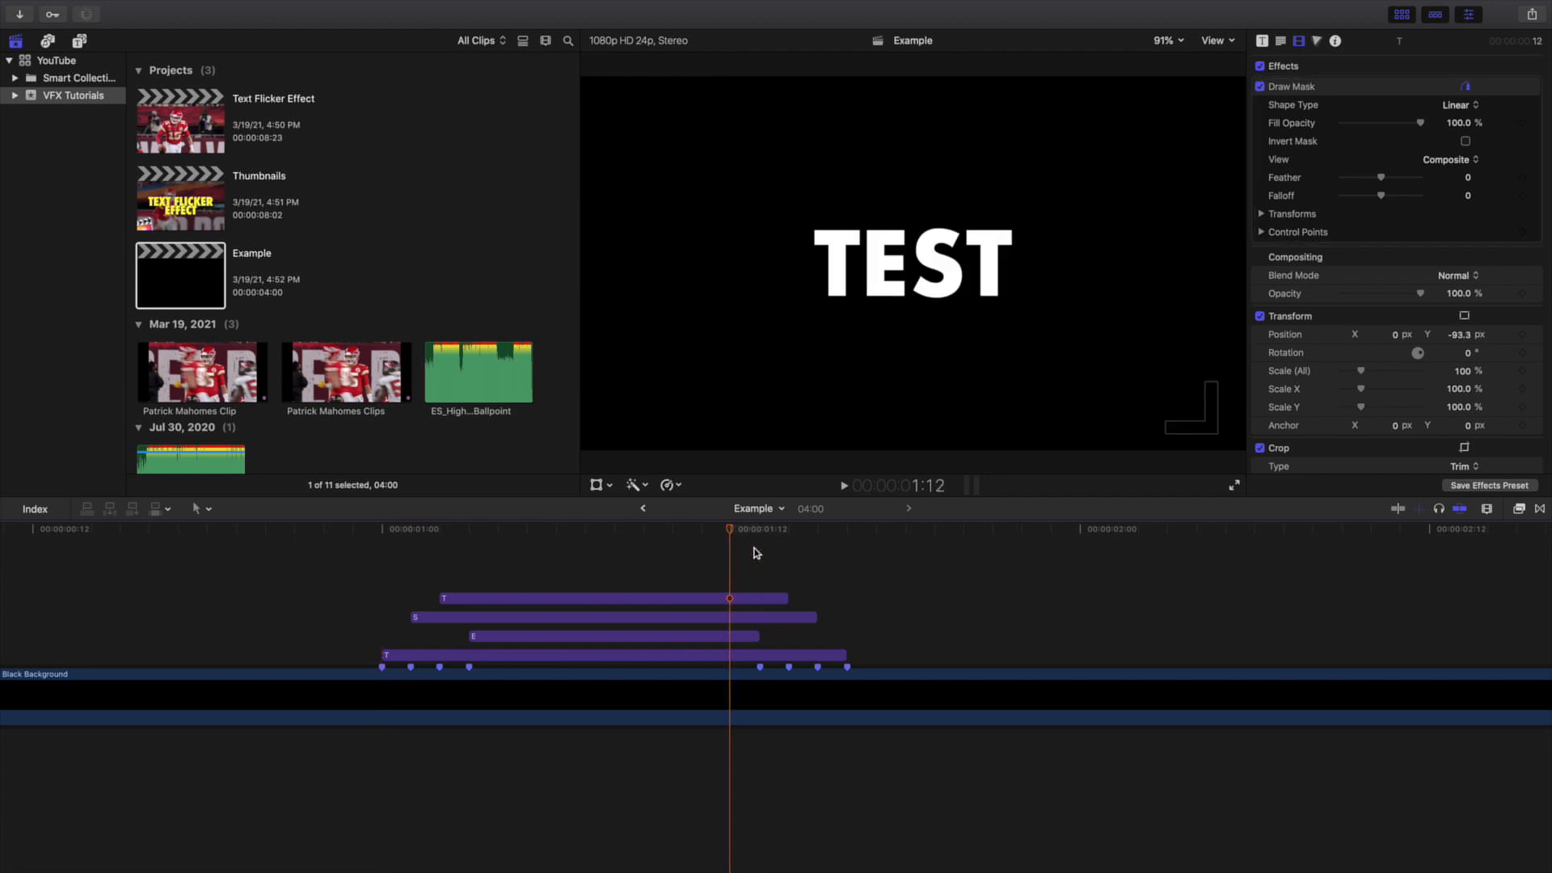
key("Right")
key("Right")
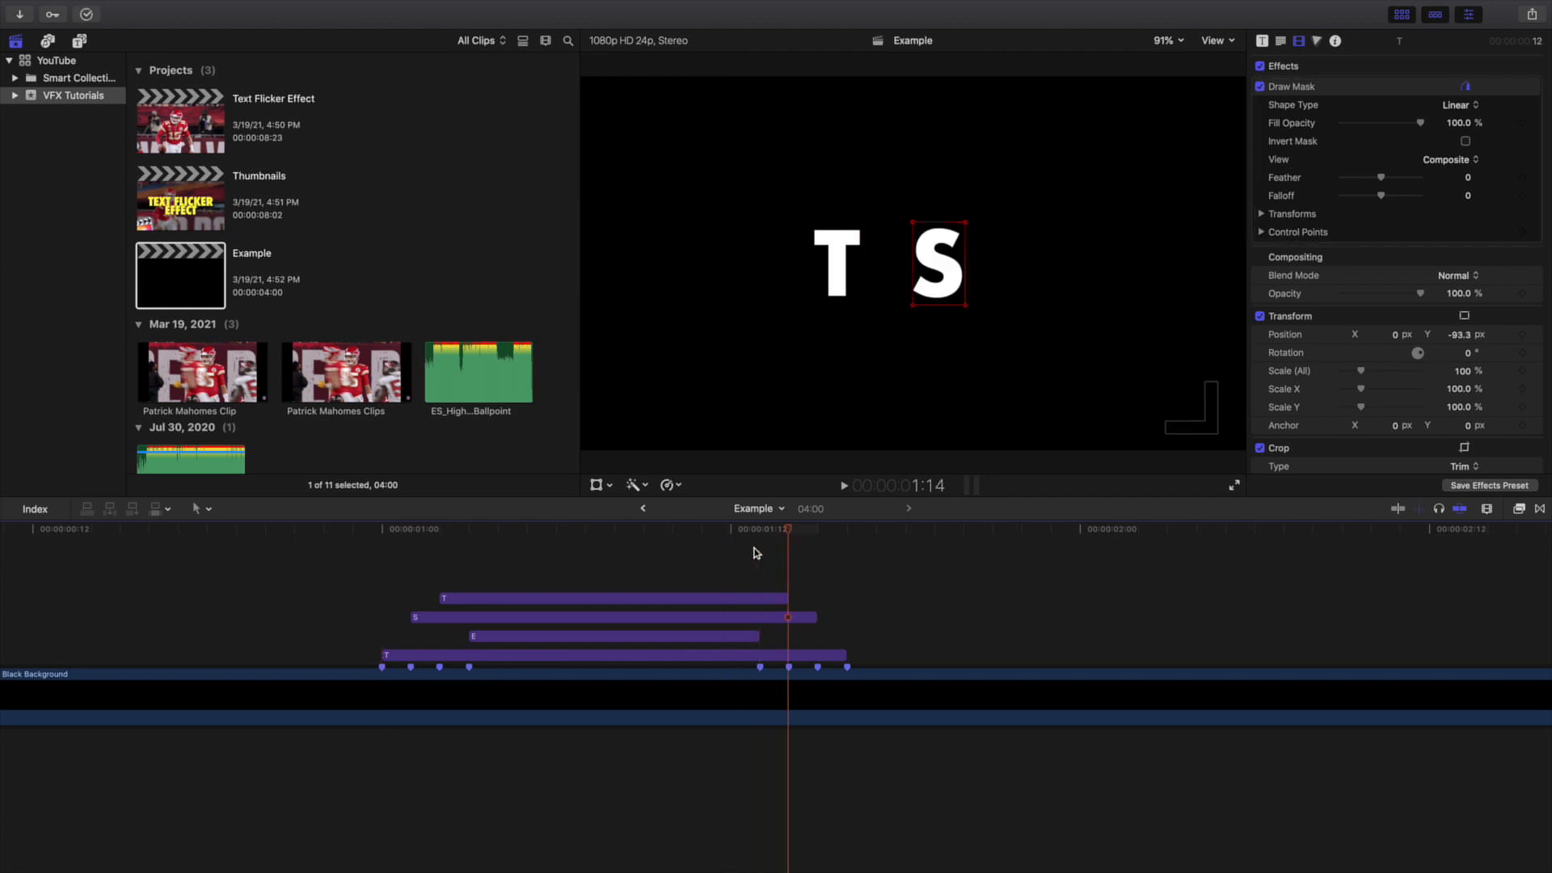
key("Right")
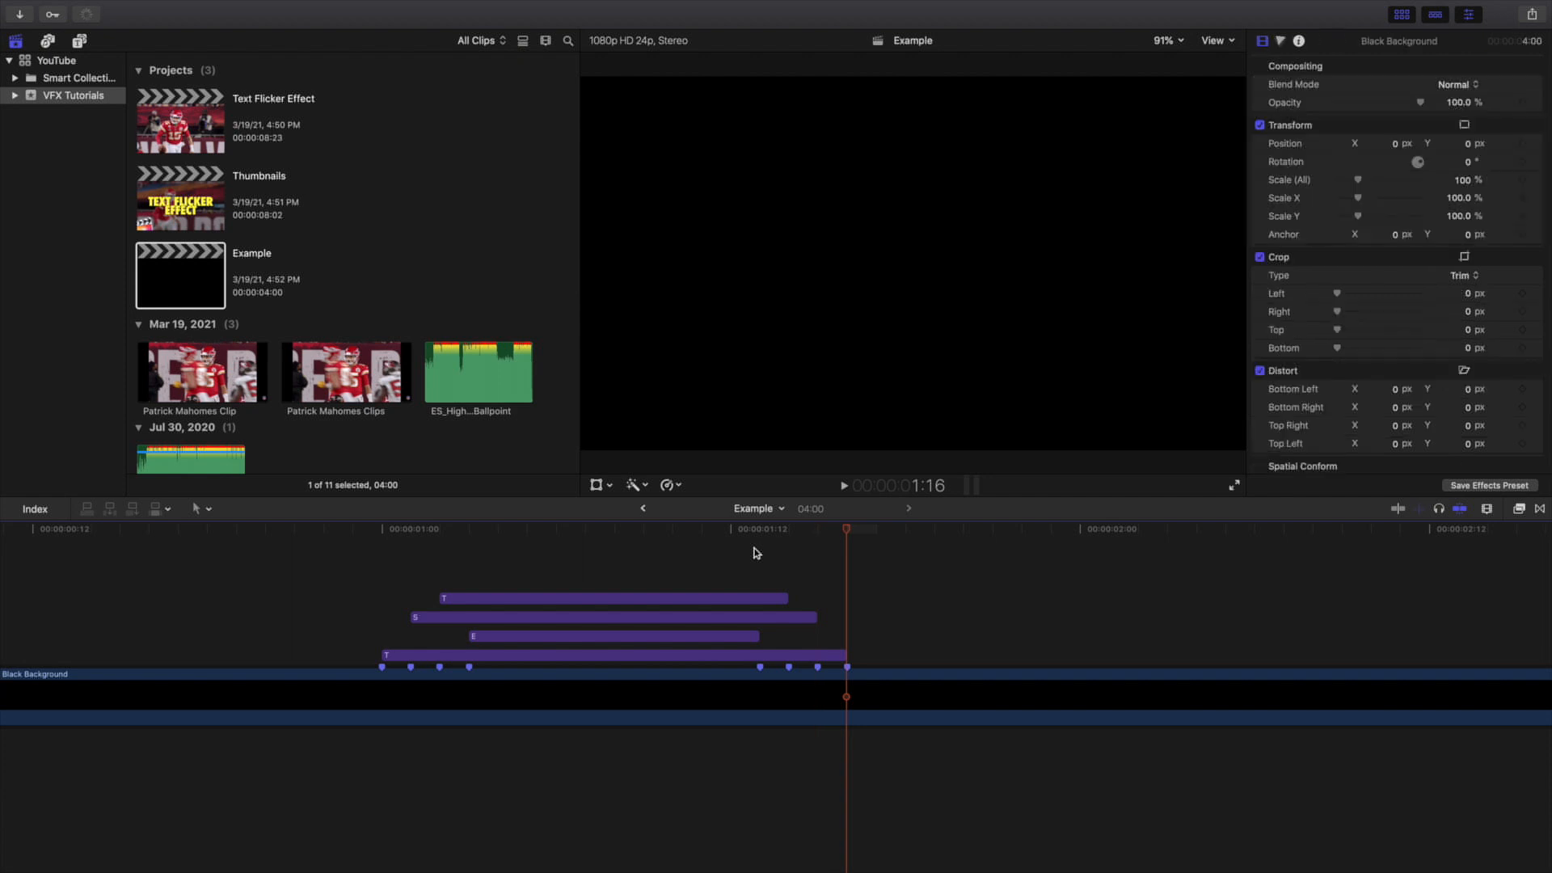
- Replay the finished TEST flicker from the start of the project with the whole timeline in view
key("super+minus")
key("super+minus")
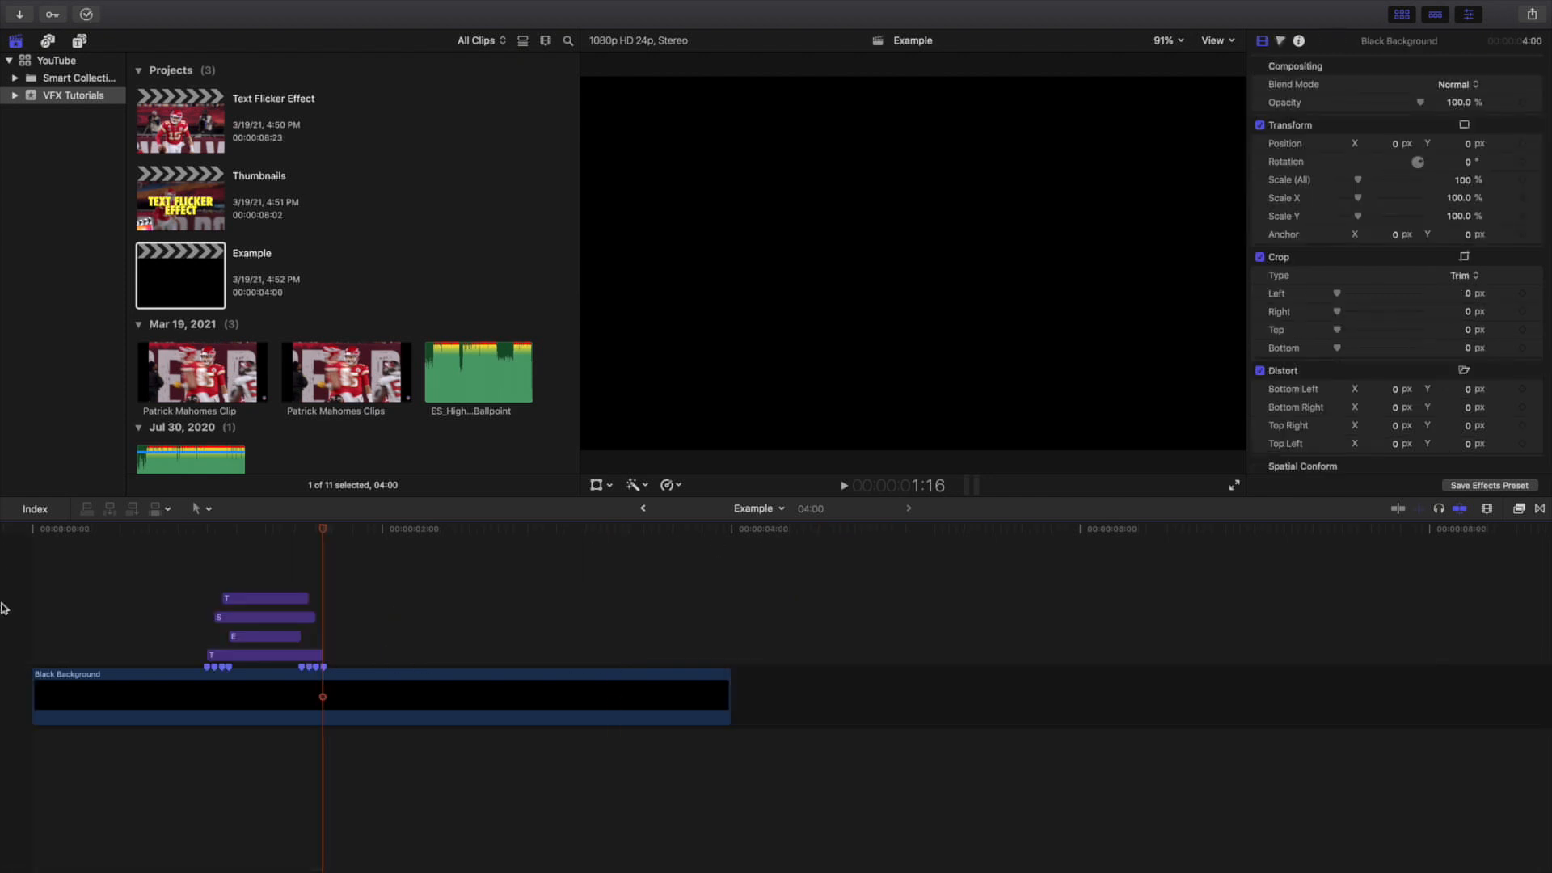
key("Home")
key("space")
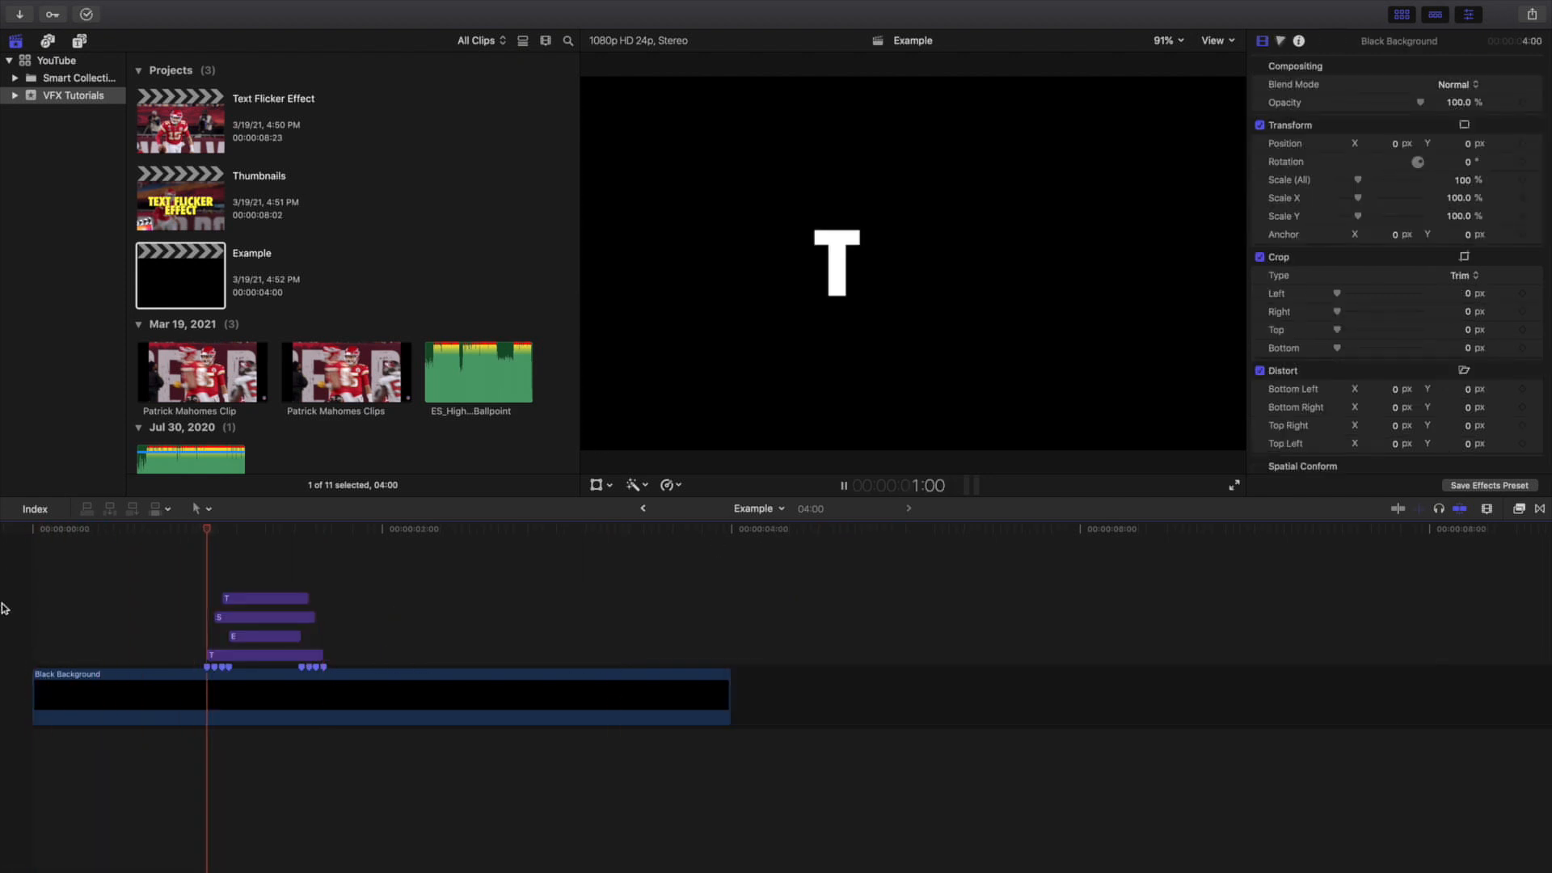
key("Home")
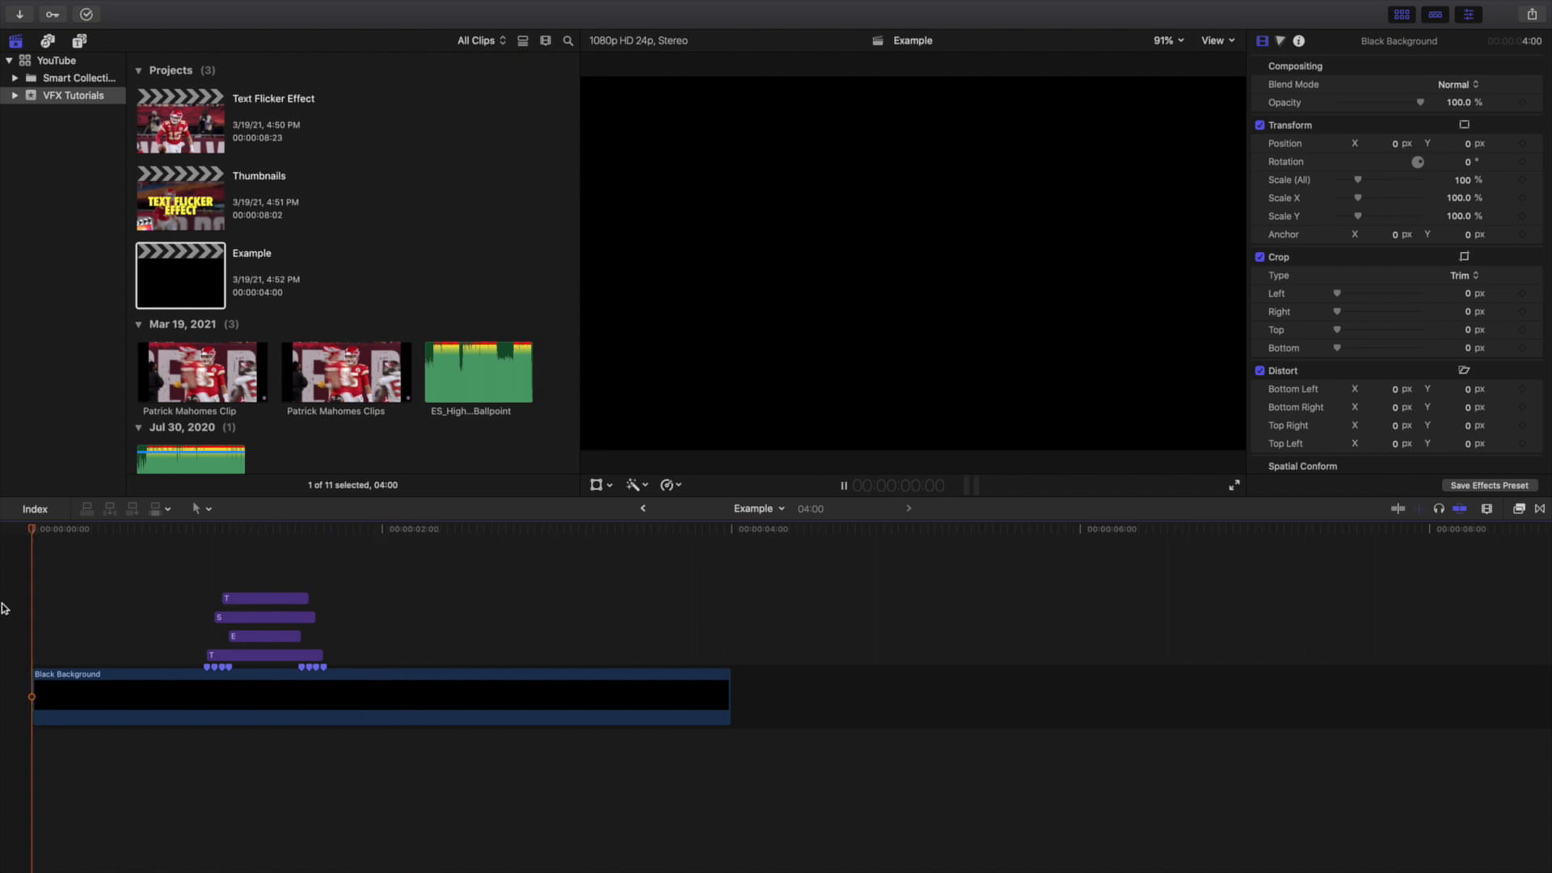
key("space")
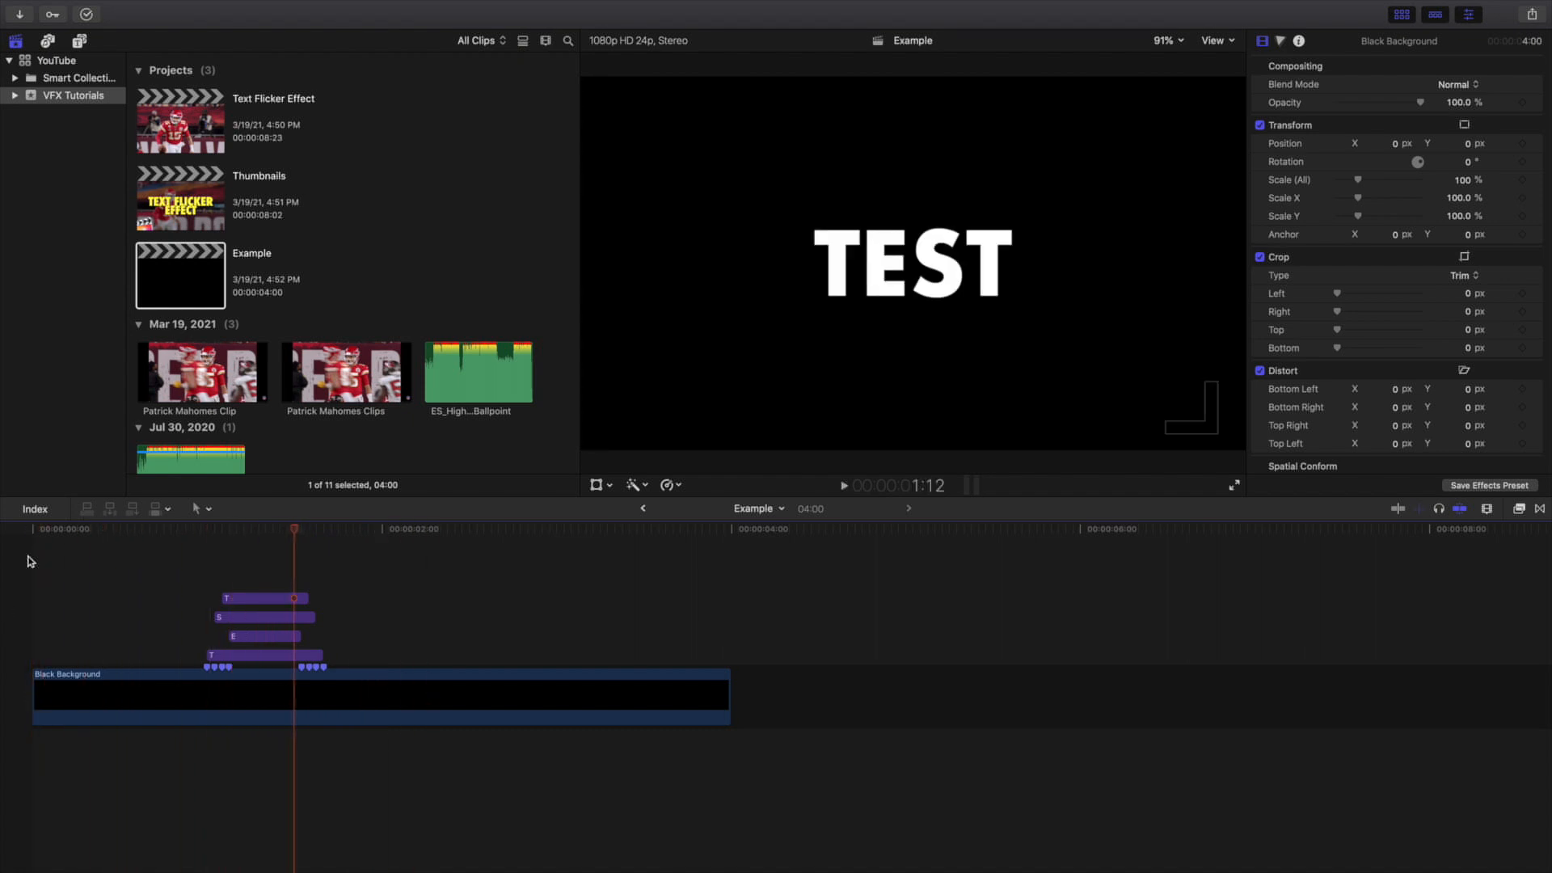
- Open the Text Flicker Effect project and examine how the MAHOMES letter clips are staggered against the start and end markers
double_click(194, 142)
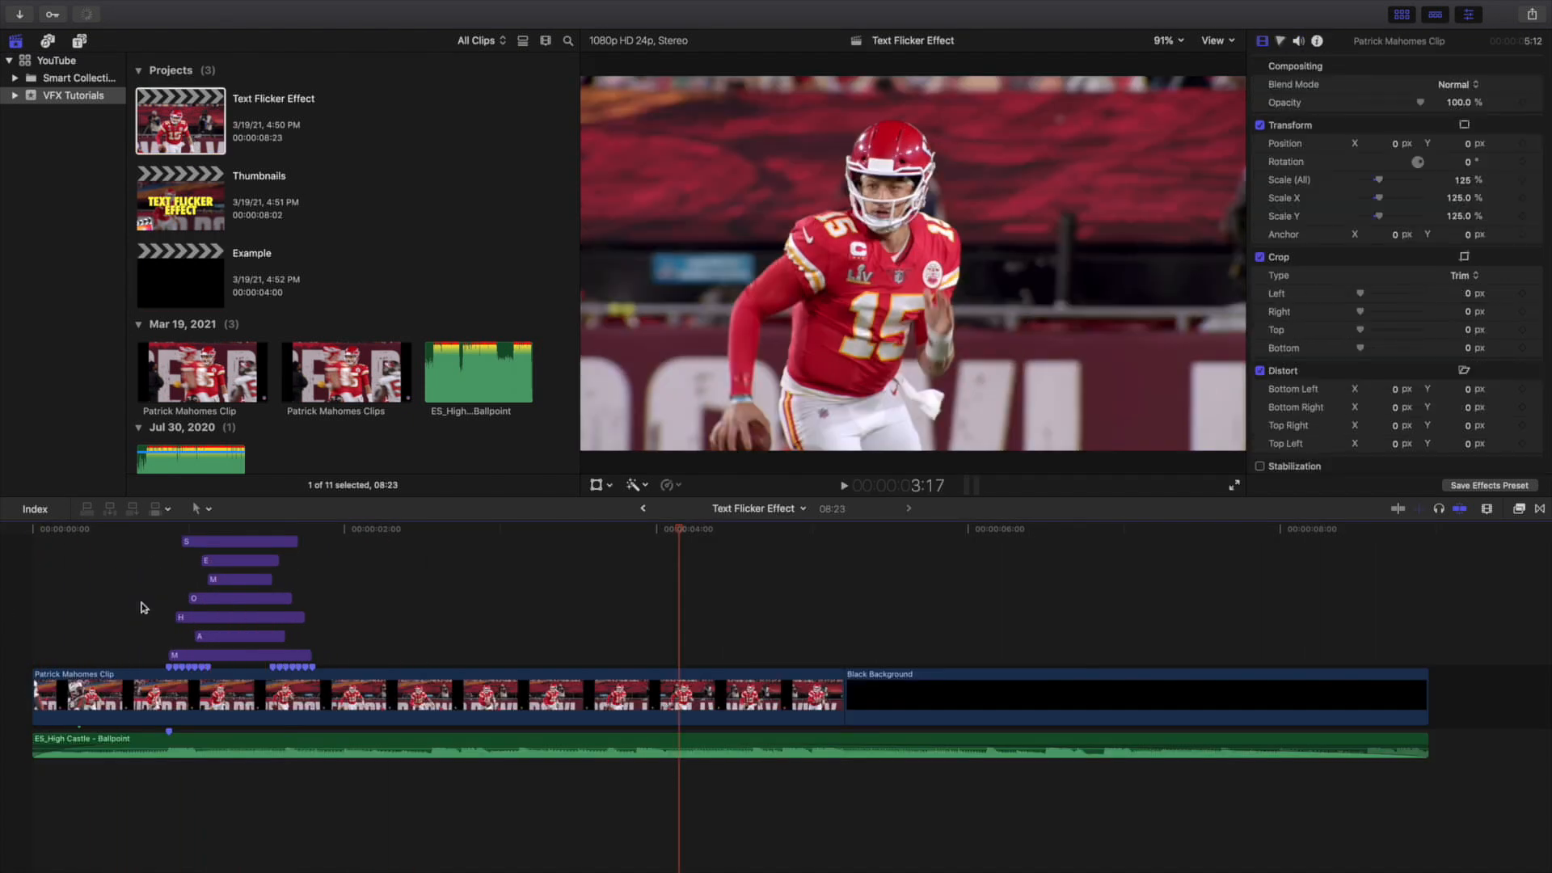
key("super+equal")
key("super+equal")
scroll(144, 608, "left", 10)
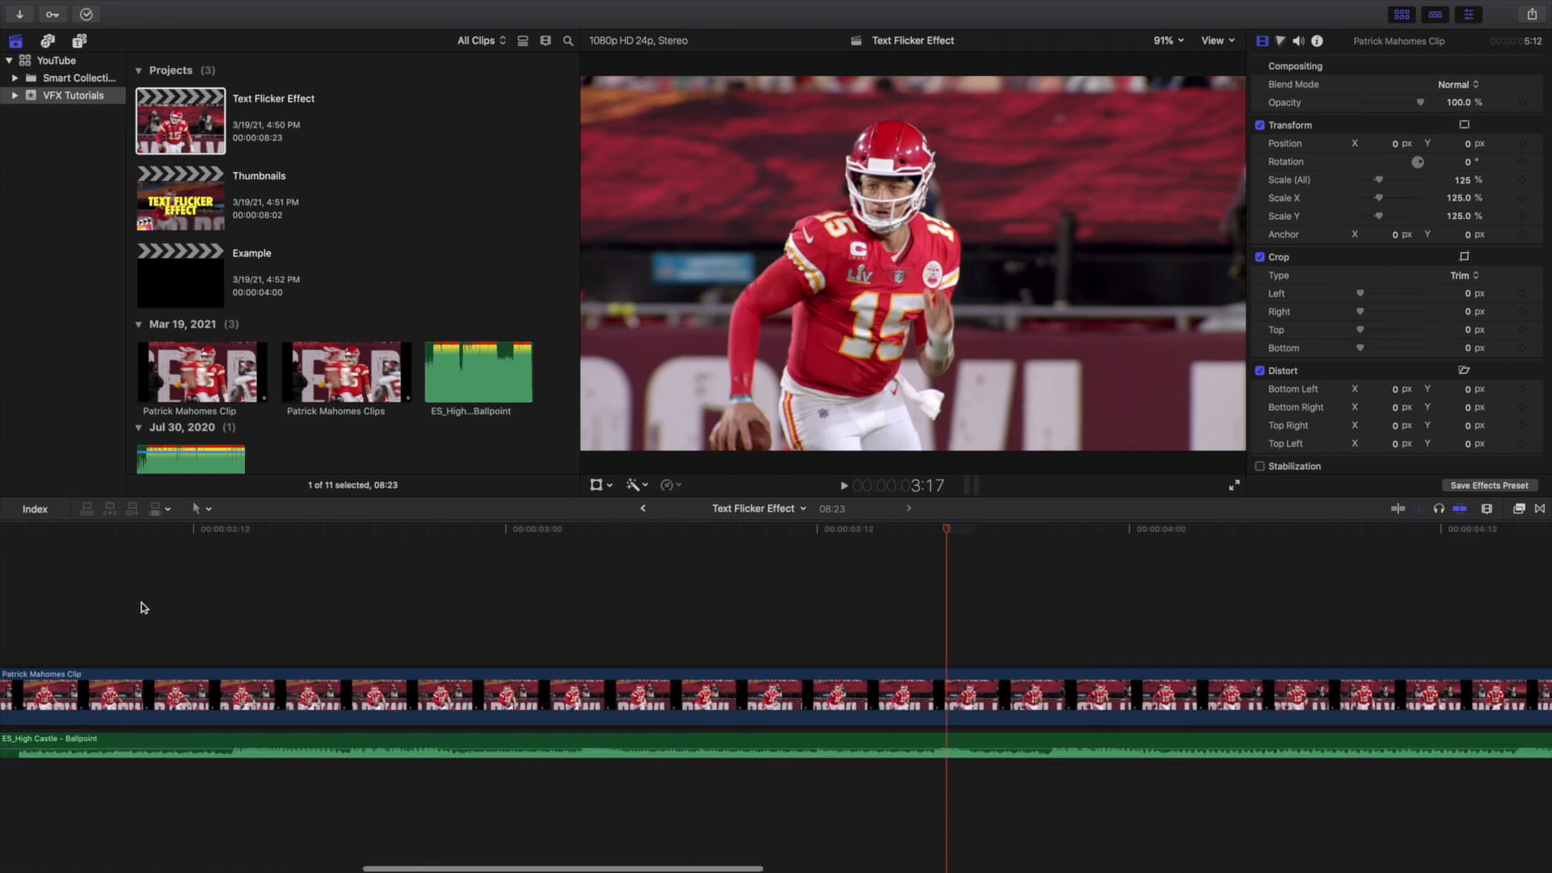
scroll(141, 608, "left", 10)
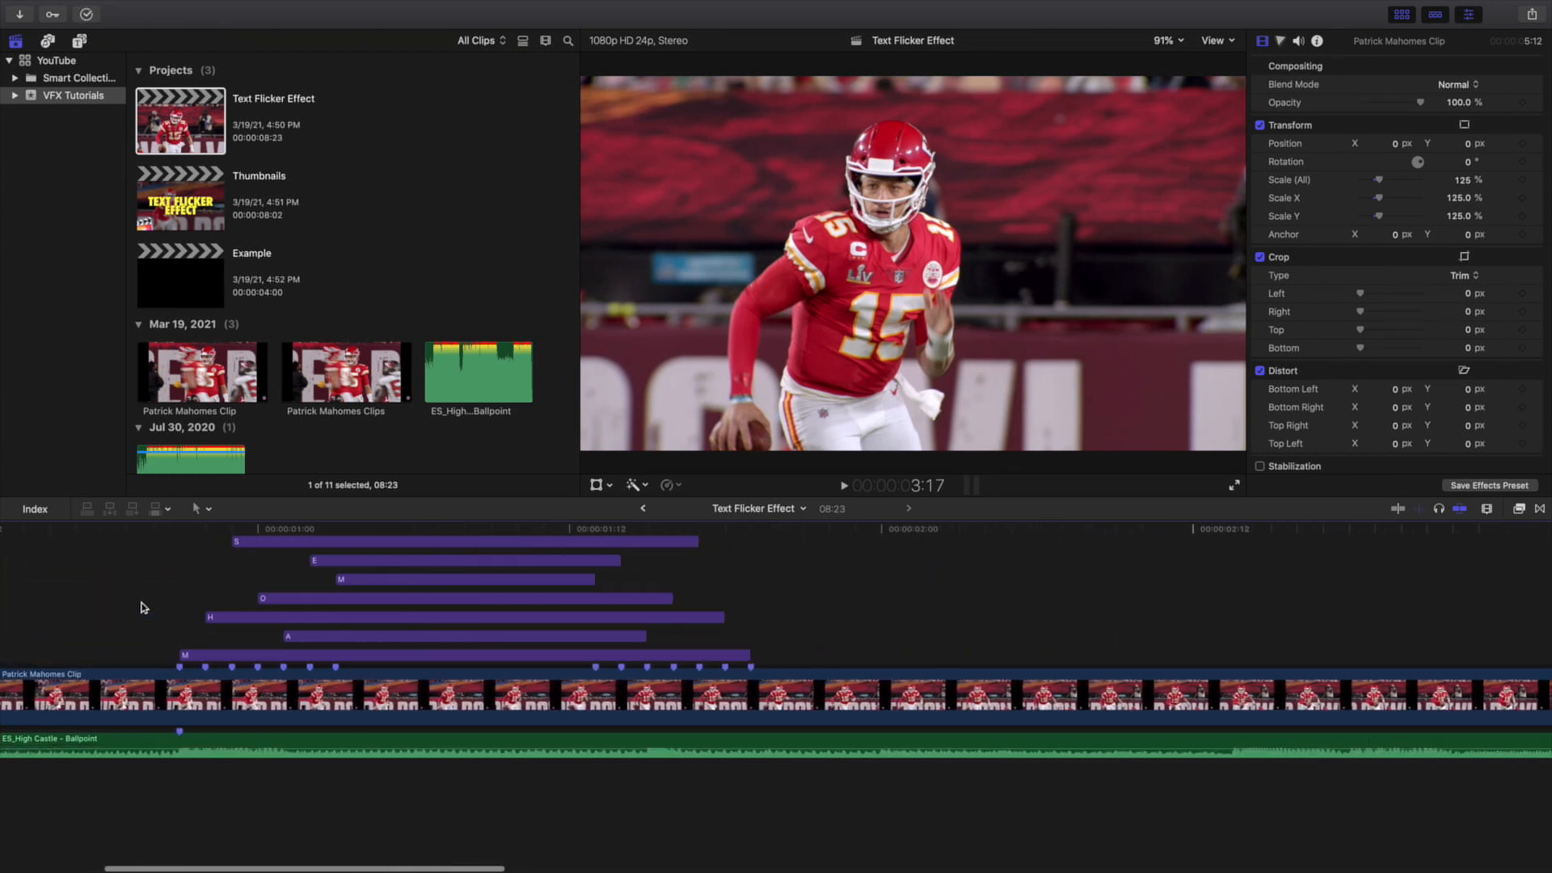
scroll(144, 608, "up", 2)
scroll(146, 606, "right", 5)
scroll(154, 607, "left", 5)
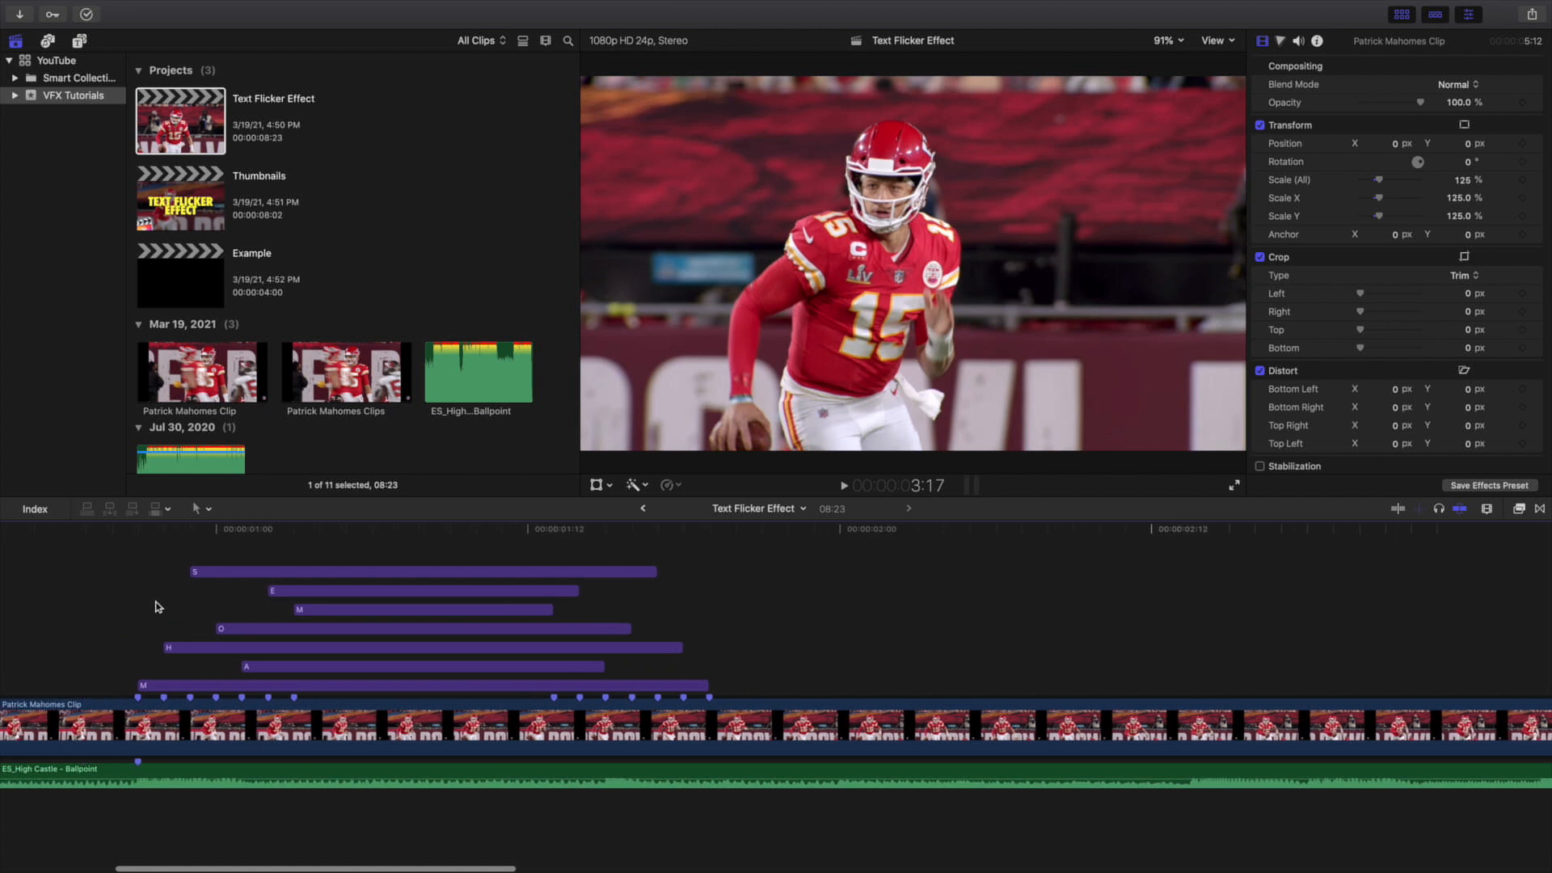
scroll(158, 606, "left", 10)
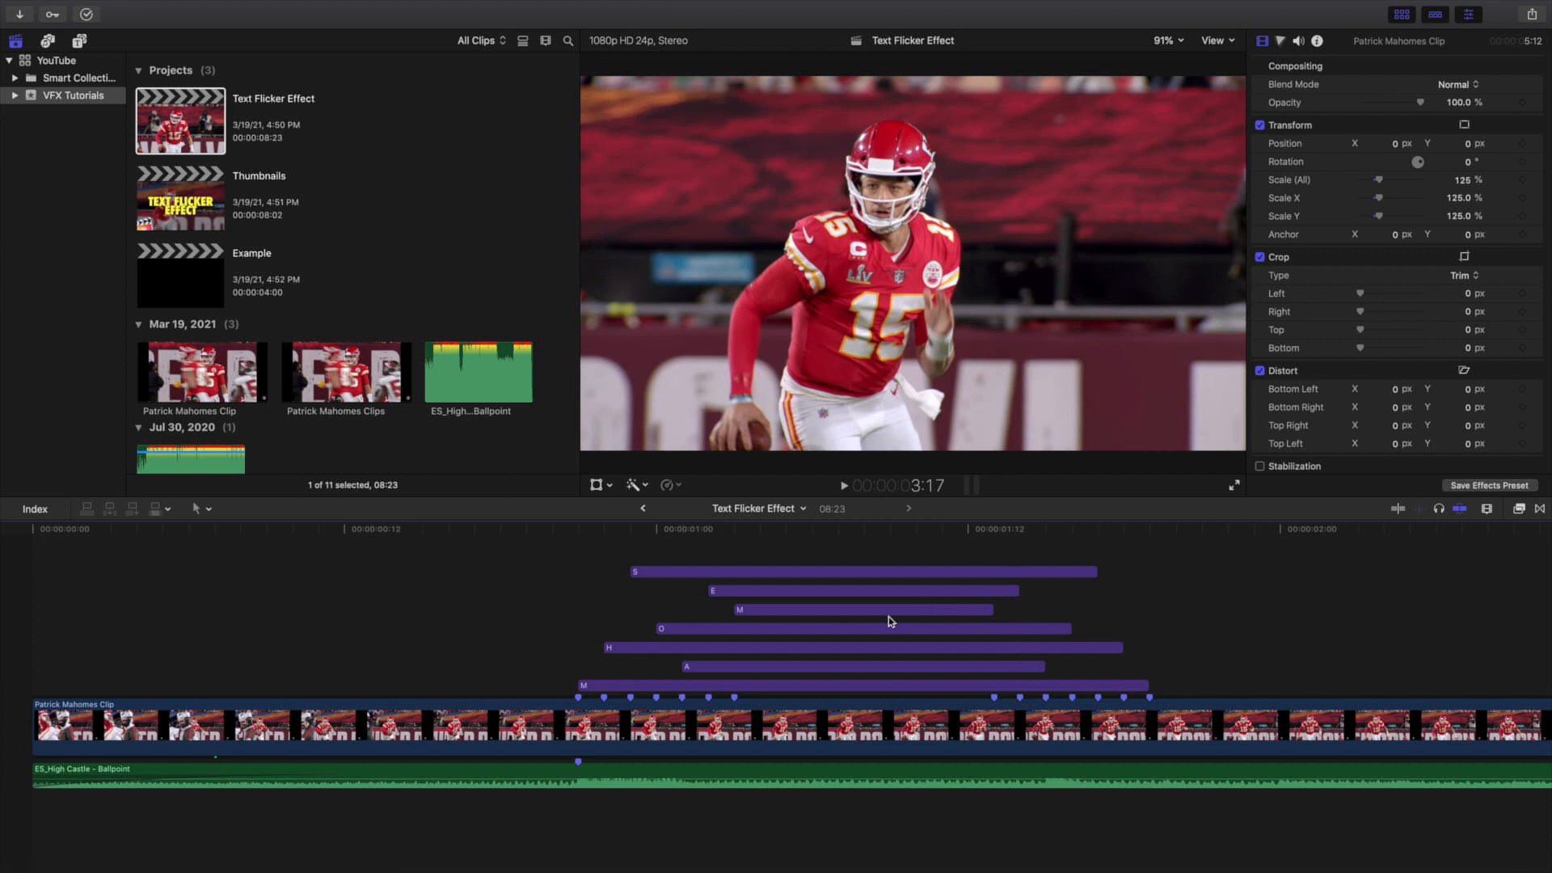
scroll(865, 625, "right", 3)
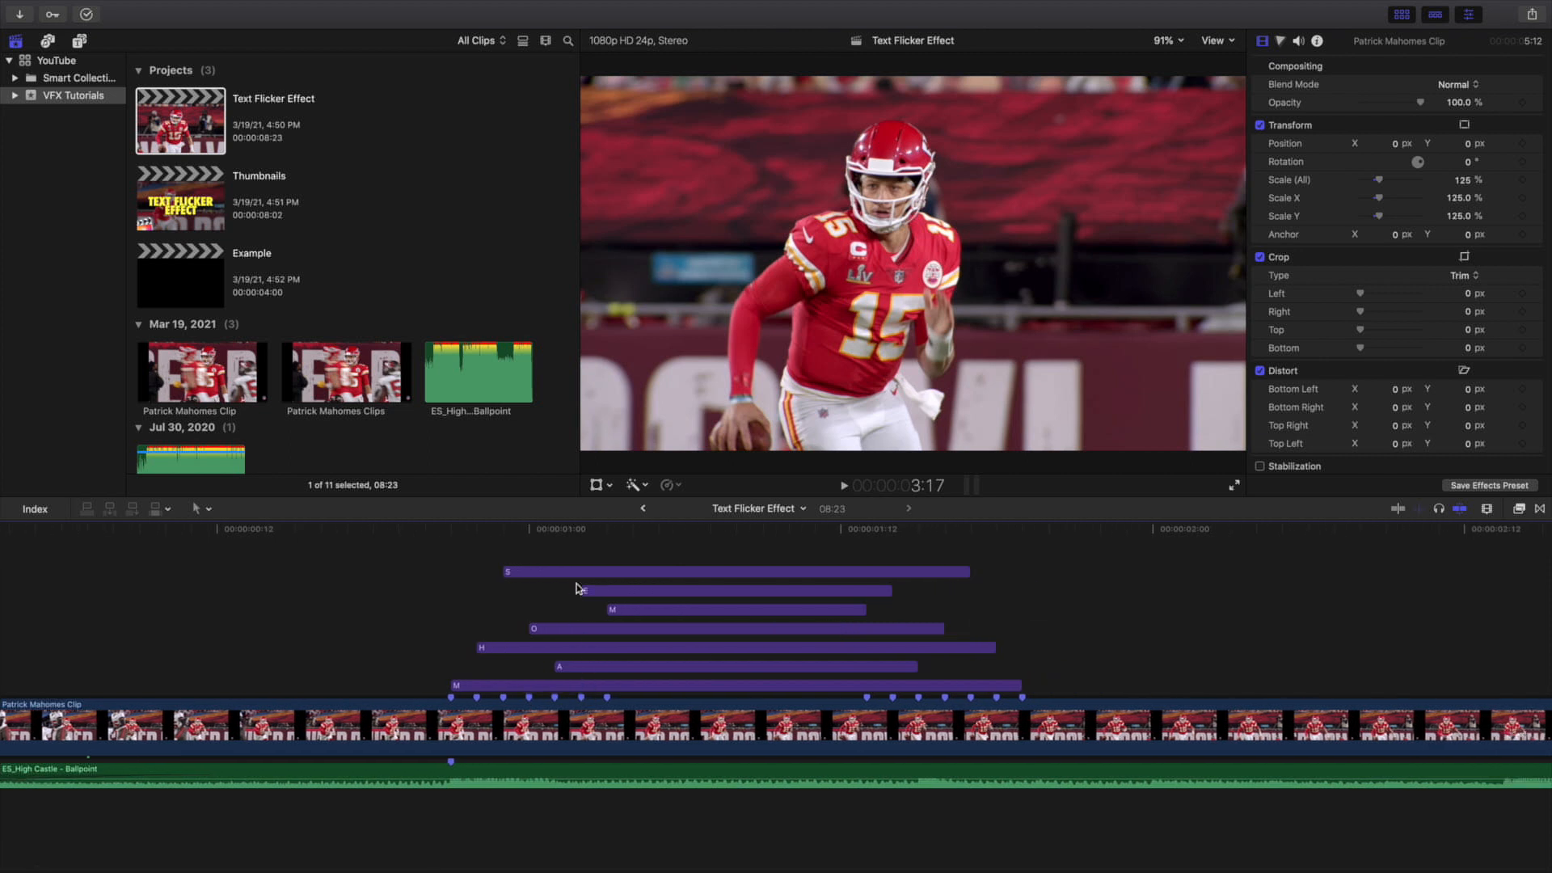
- Fit the Text Flicker Effect project in the timeline and play the MAHOMES title flicker repeatedly from the beginning
key("shift+z")
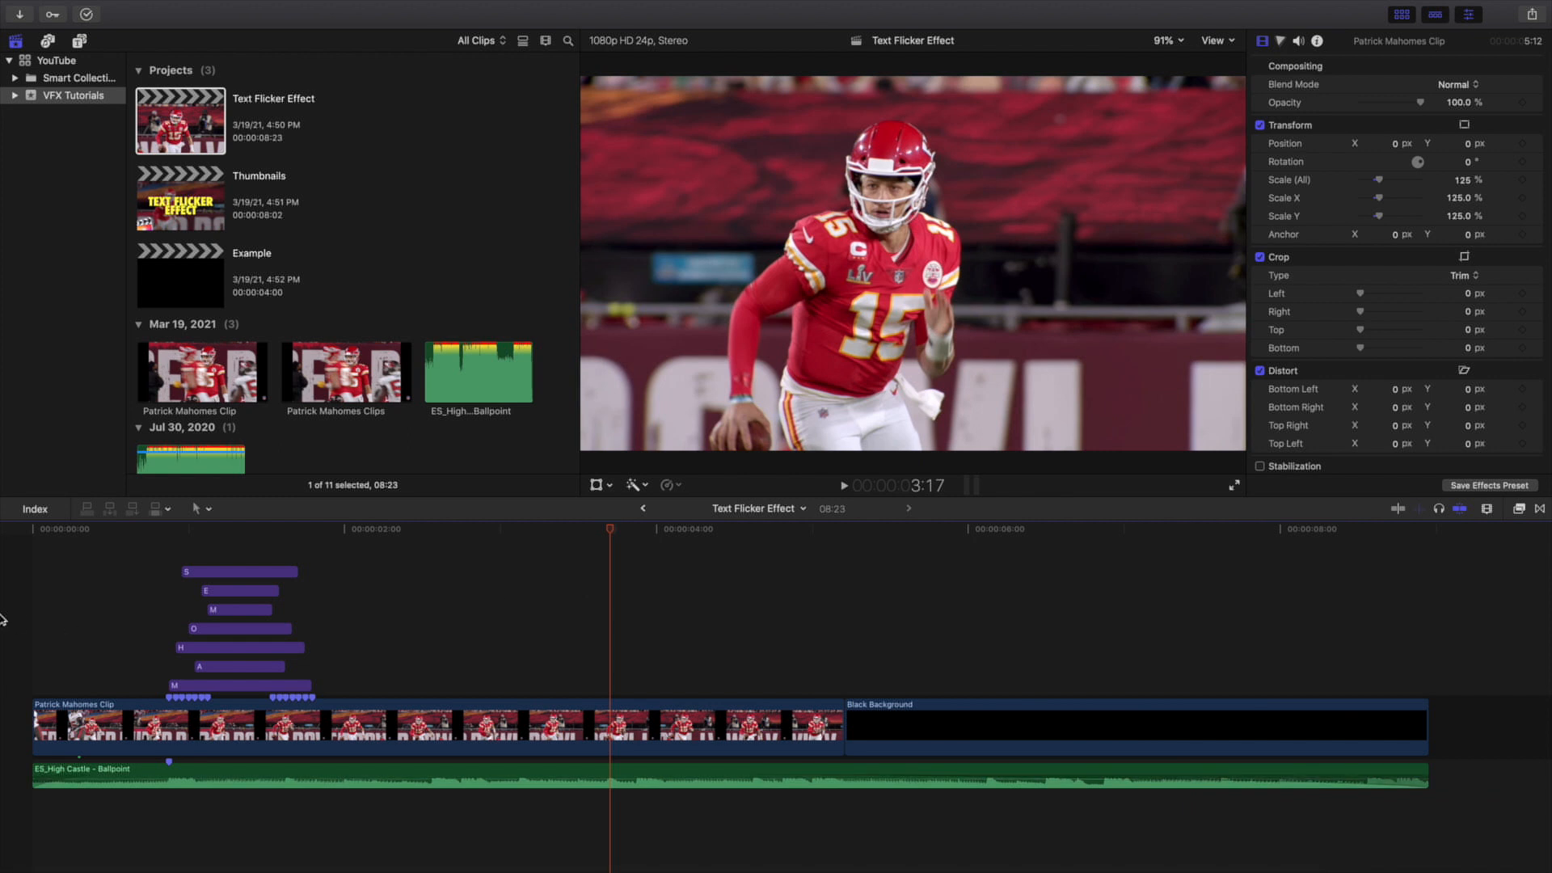
key("Home")
key("space")
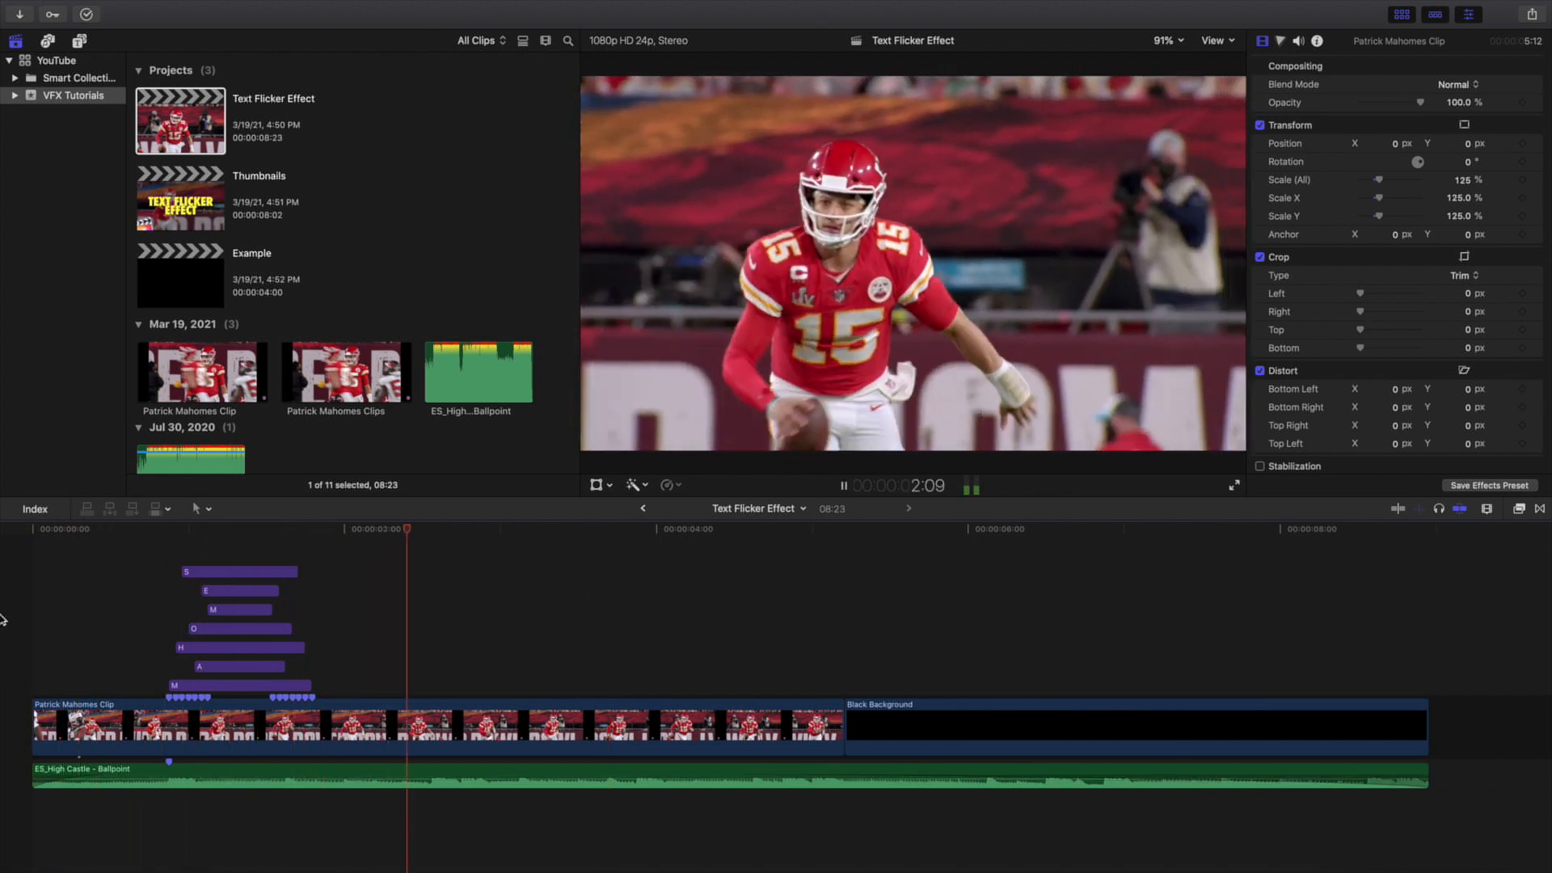
key("space")
key("Home")
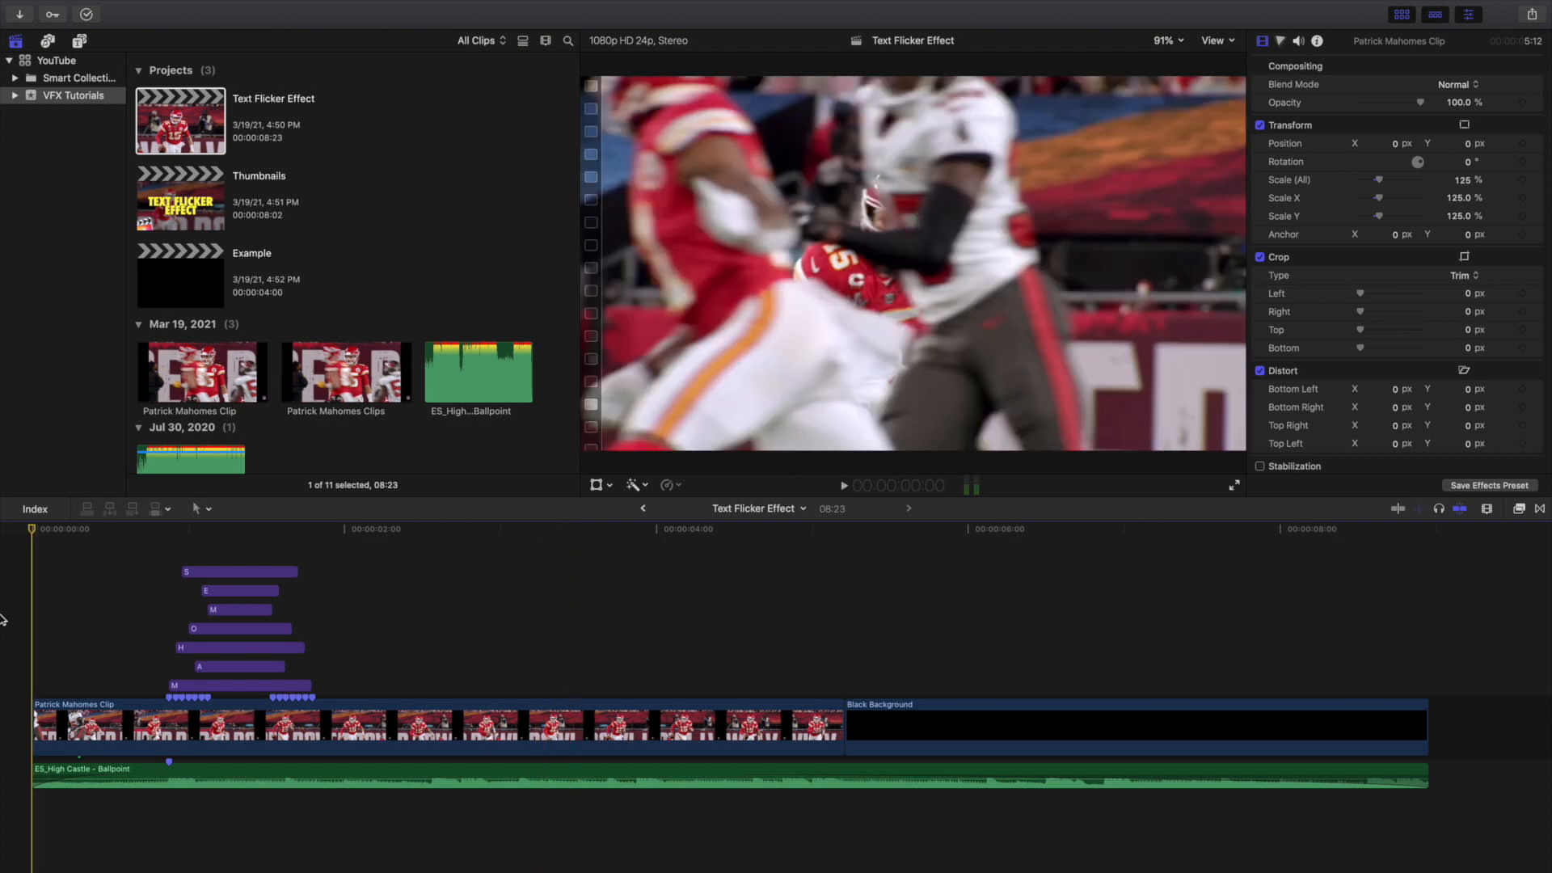
key("space")
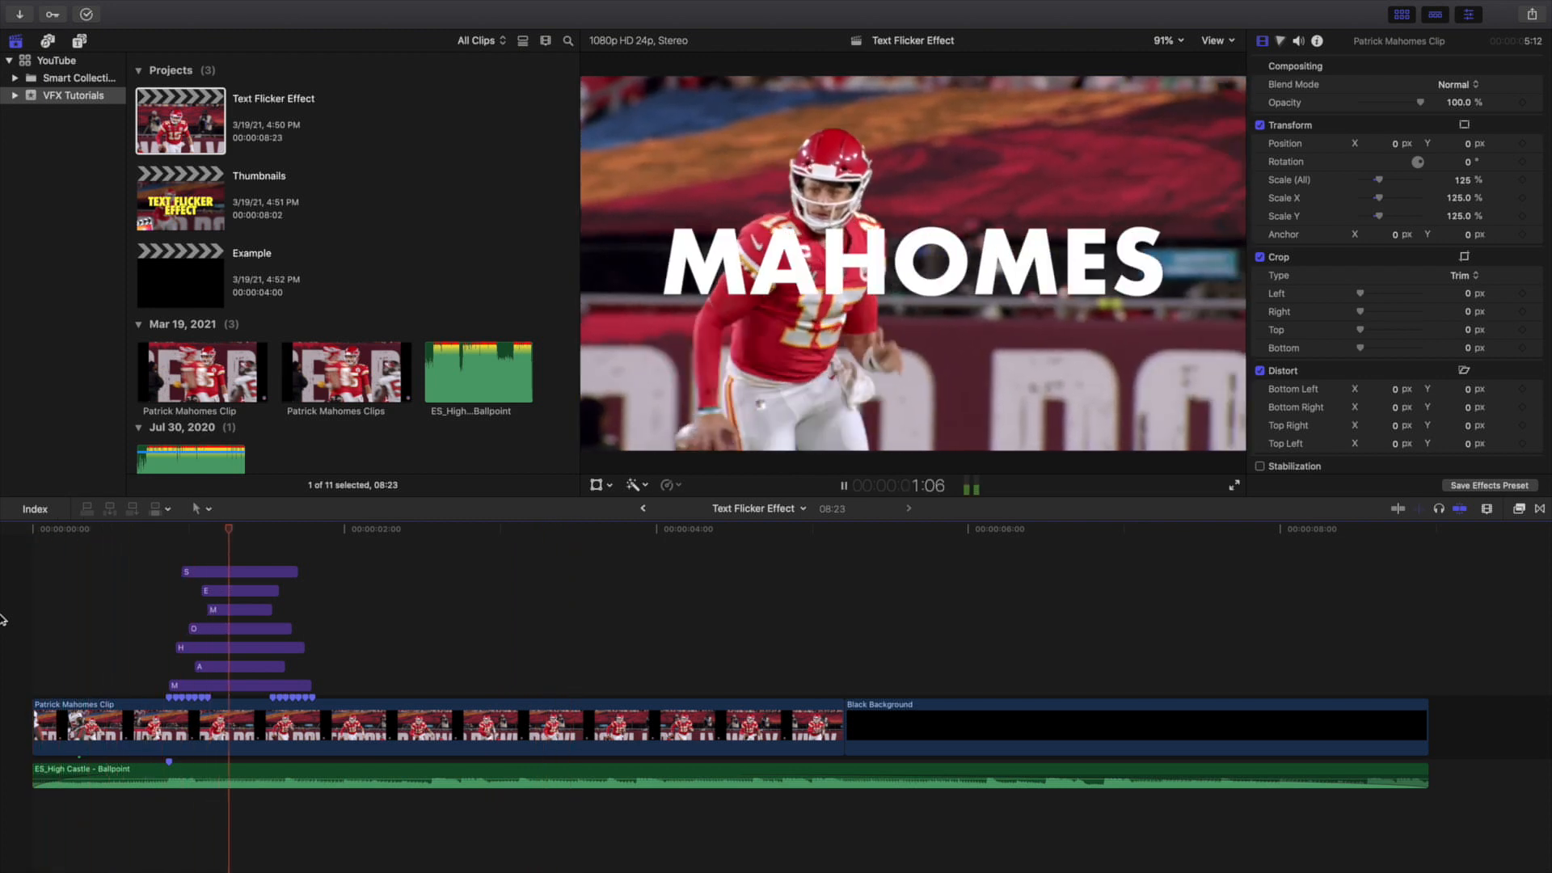
key("space")
key("Home")
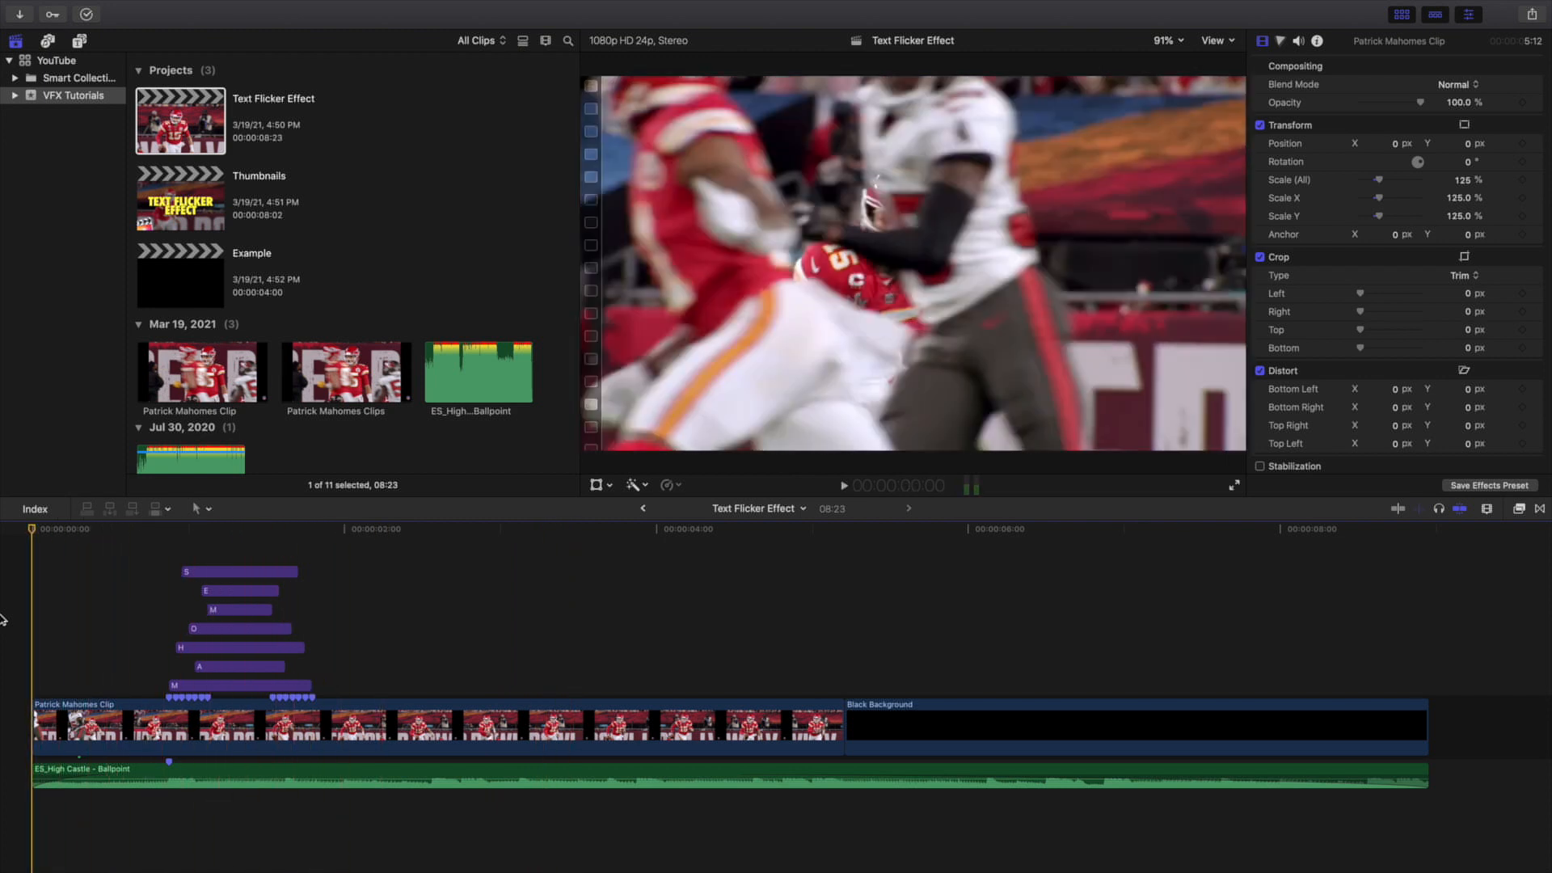
key("space")
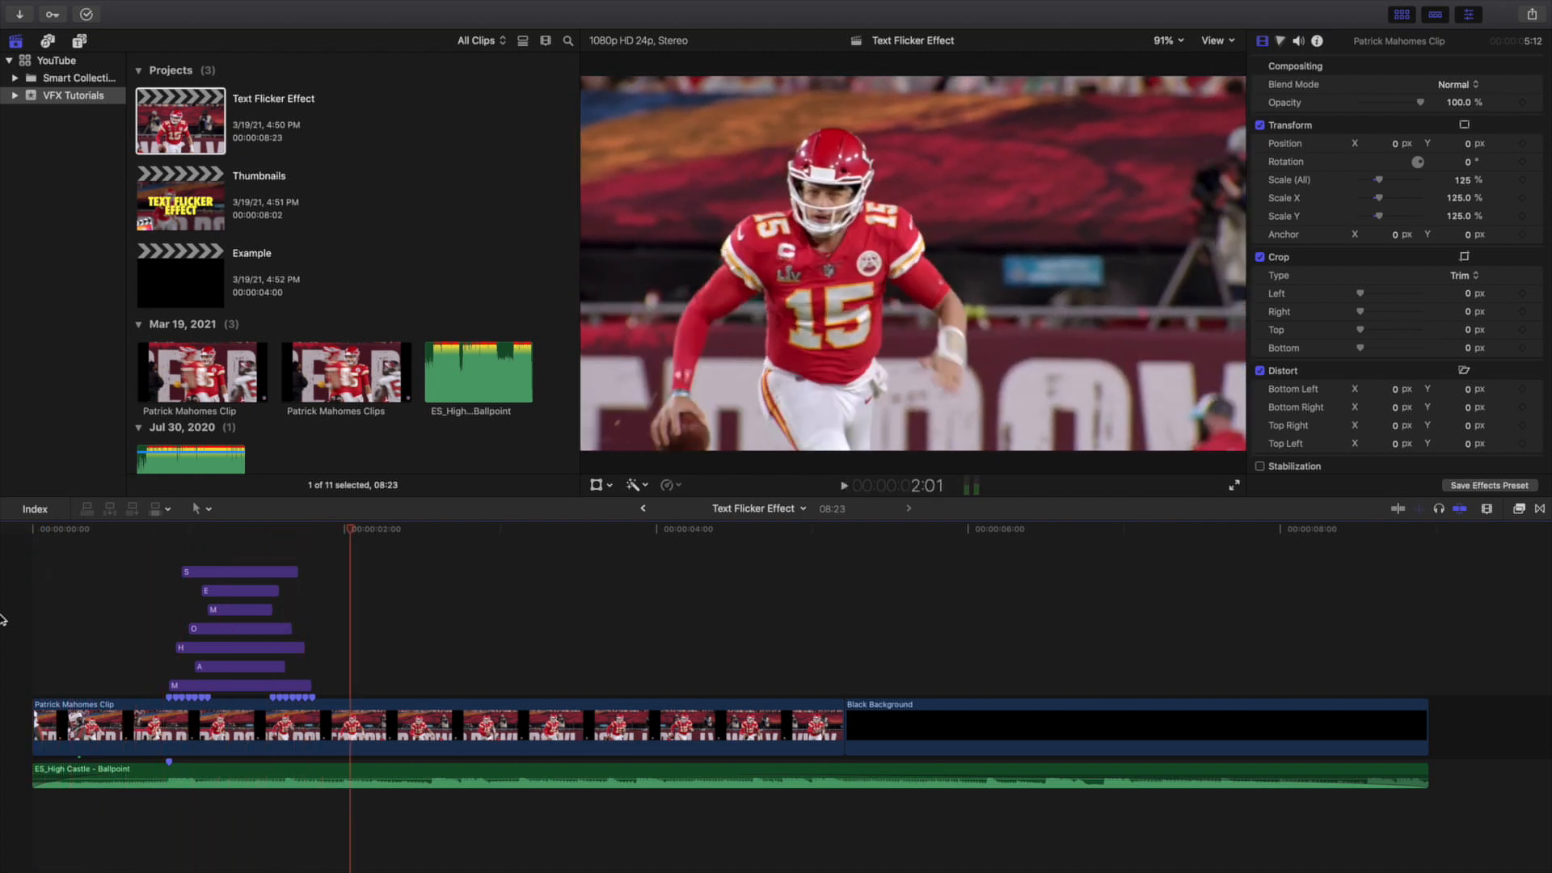
key("space")
key("Home")
key("space")
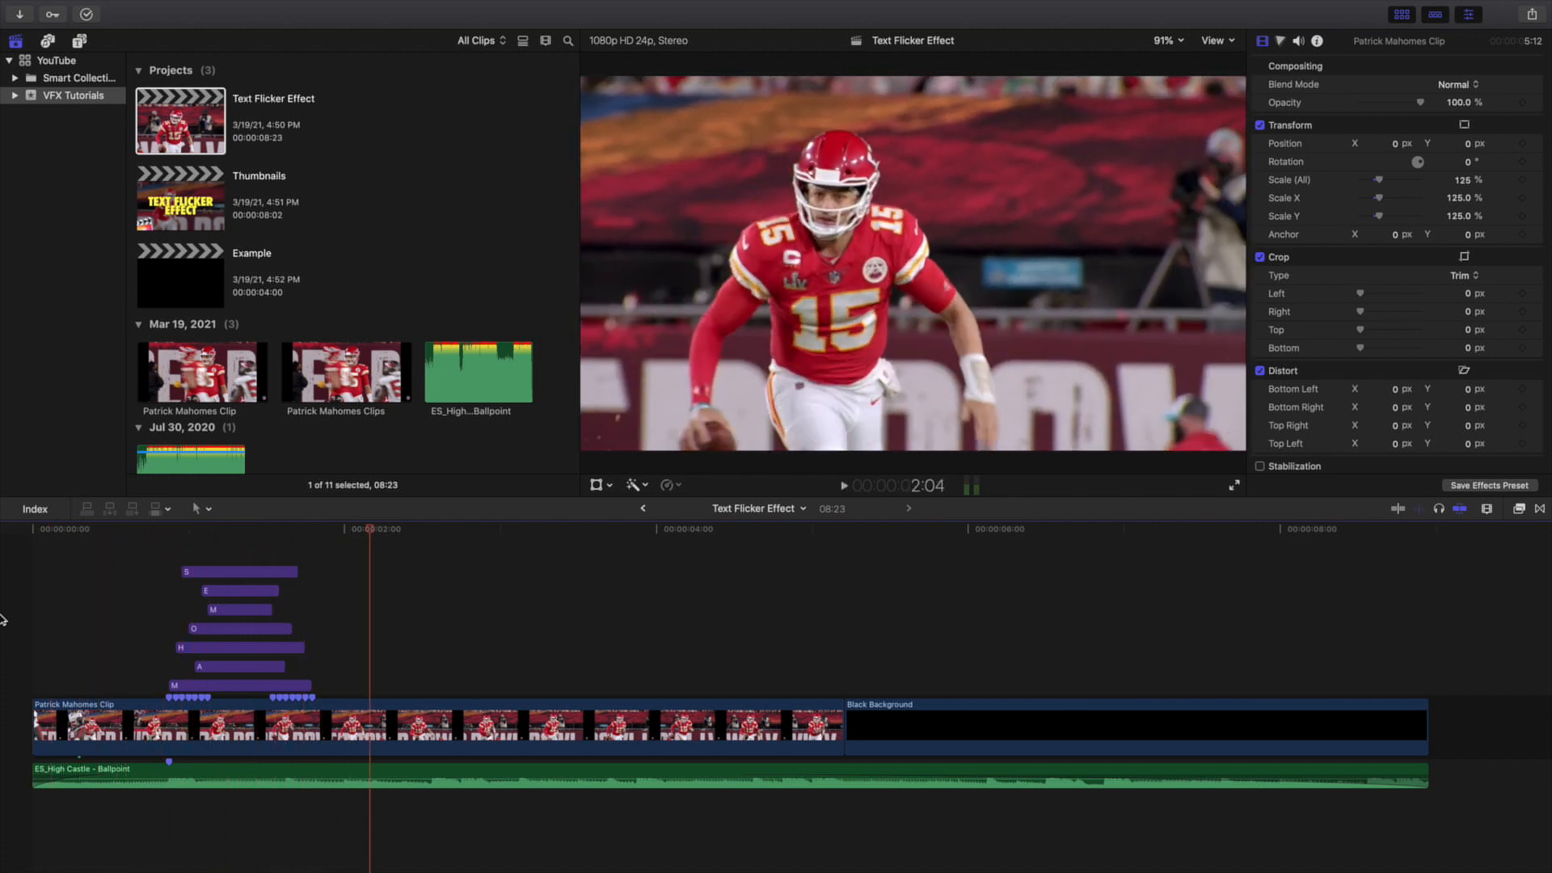
key("space")
key("Home")
key("space")
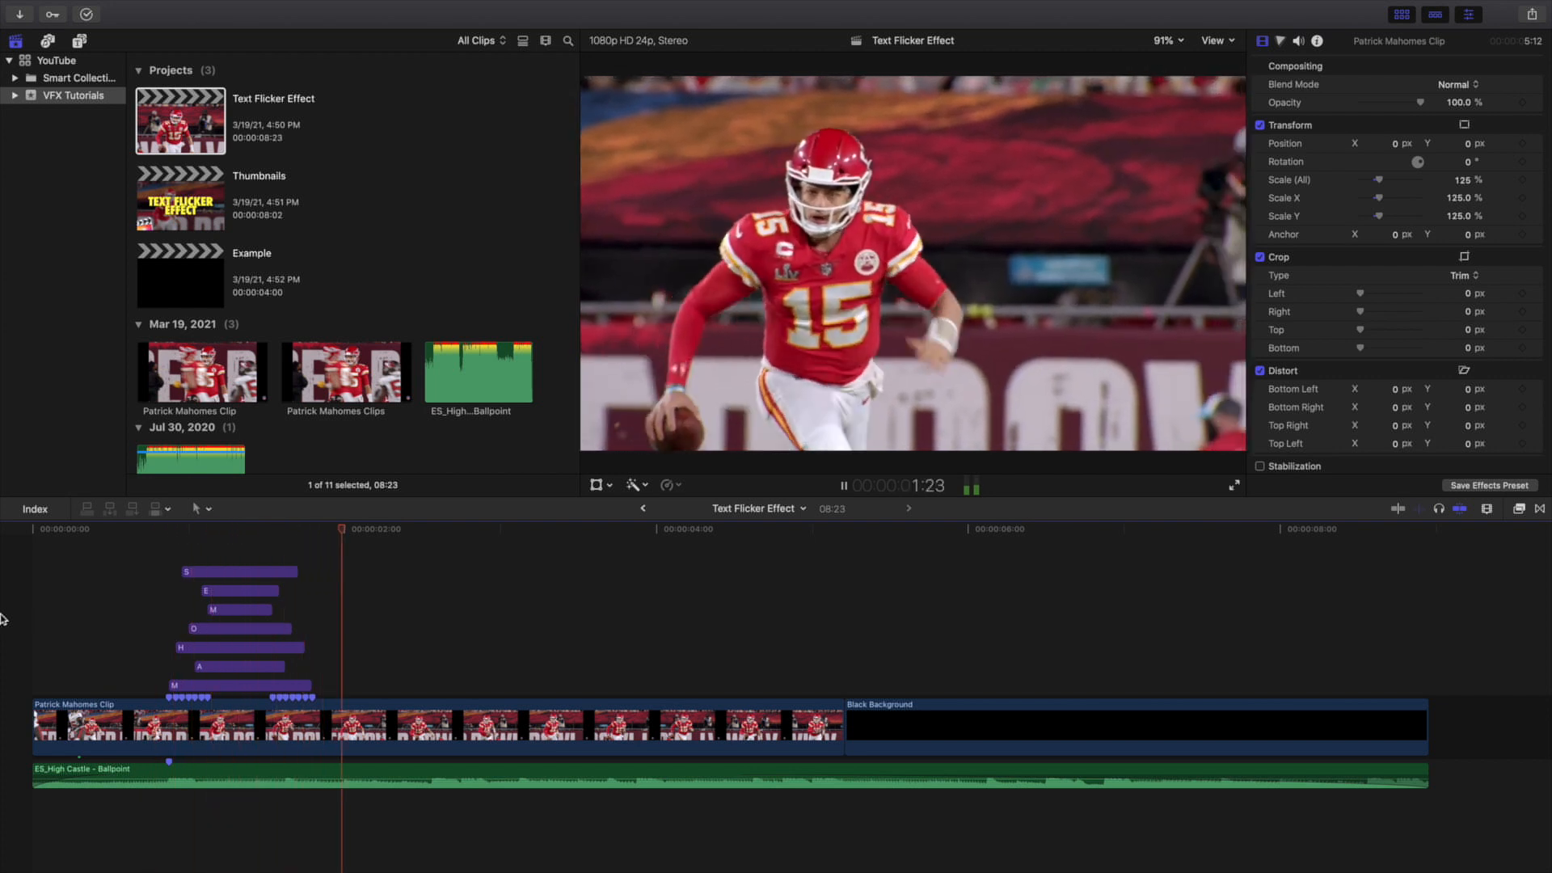
key("space")
key("Home")
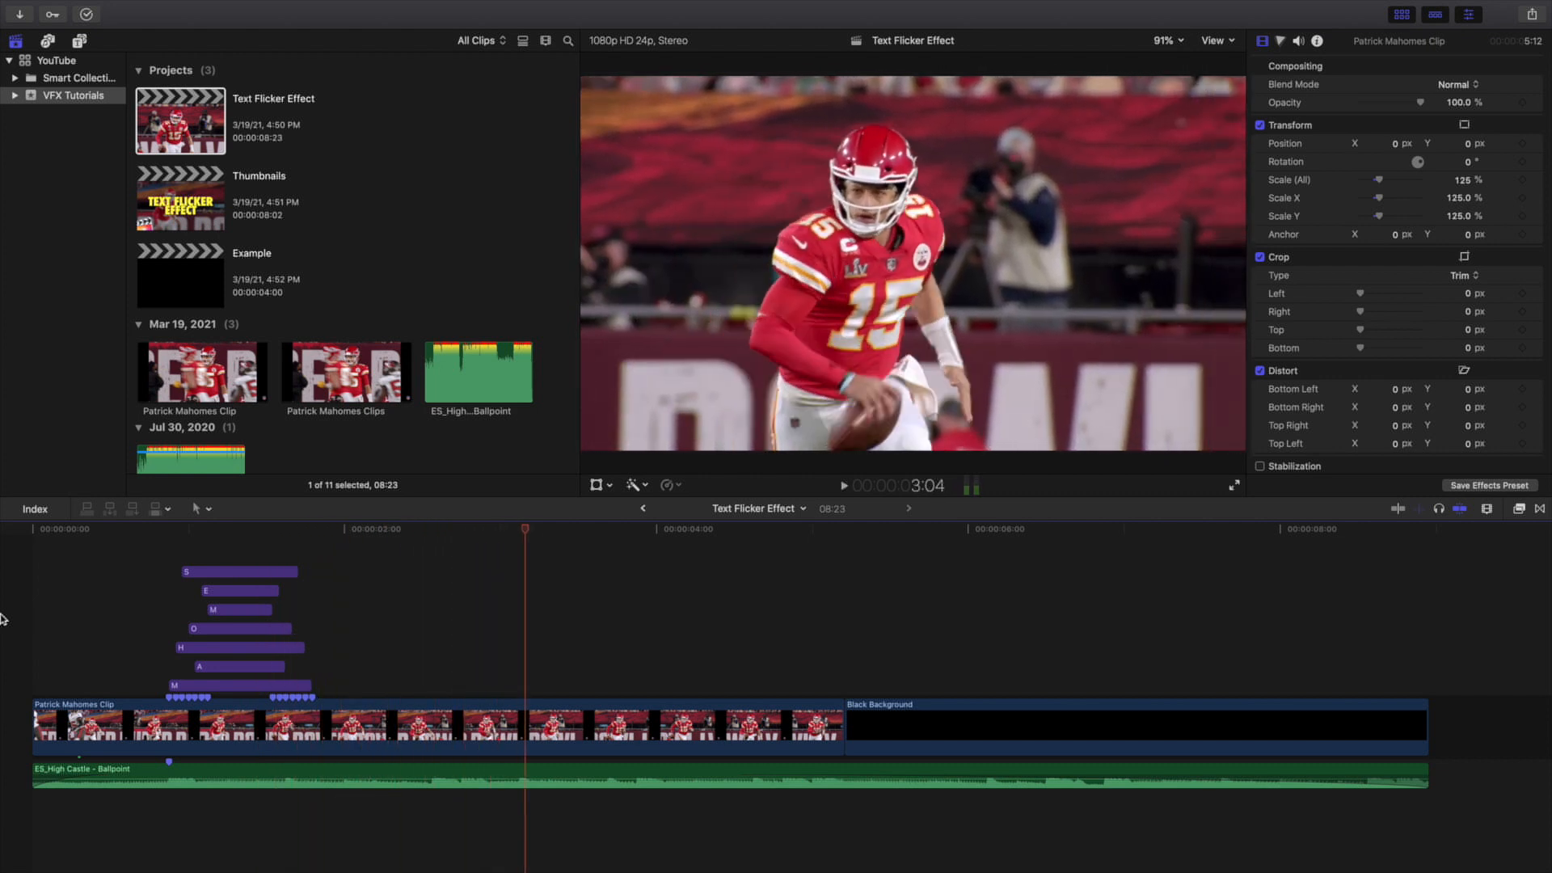
key("space")
key("Home")
key("space")
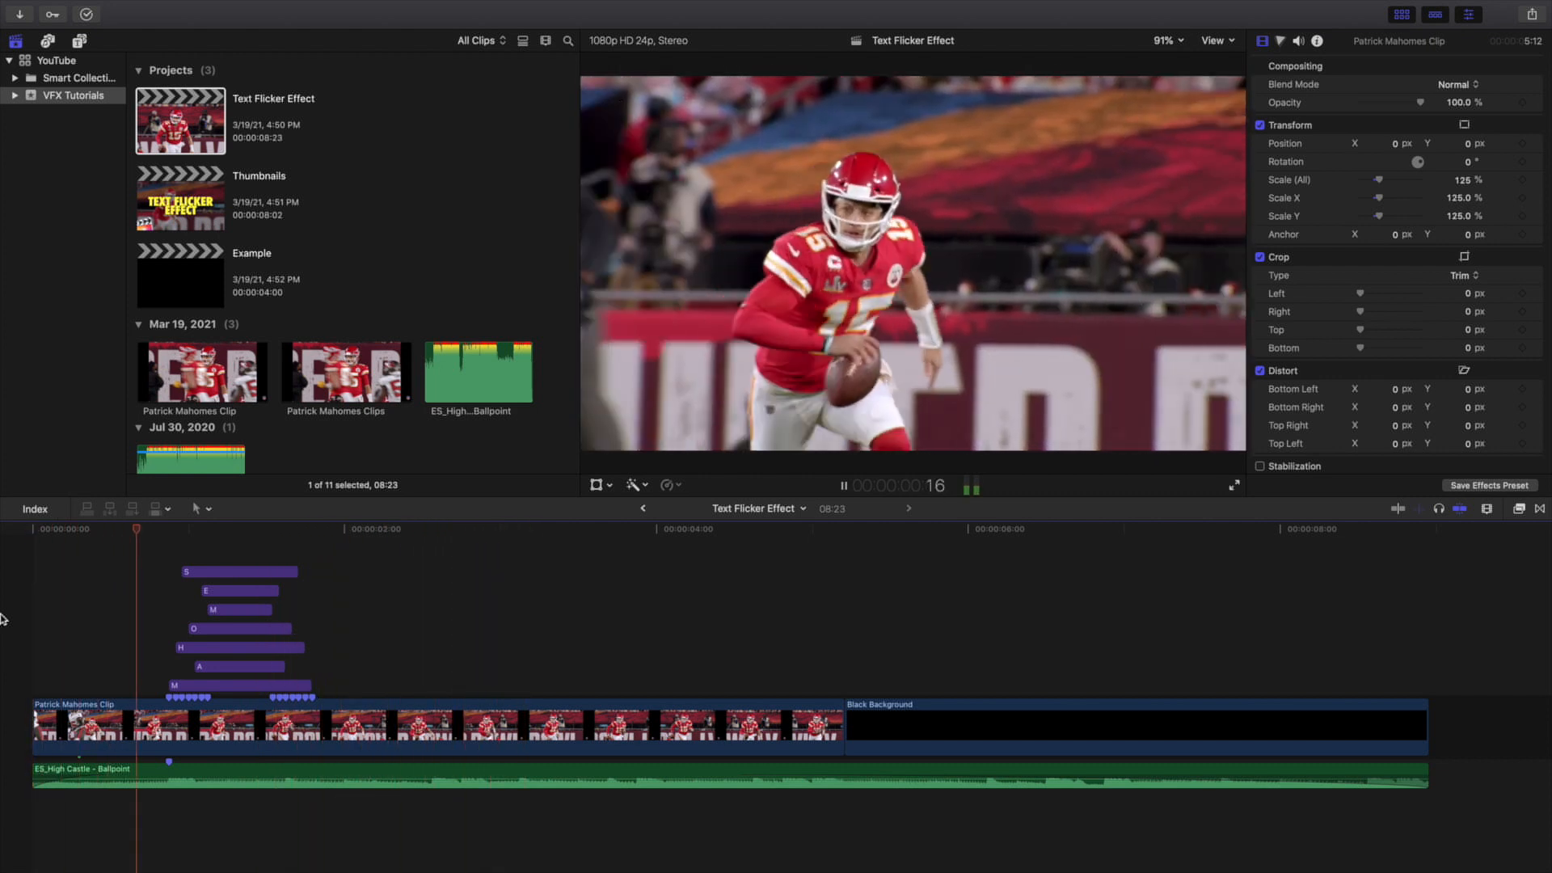
key("space")
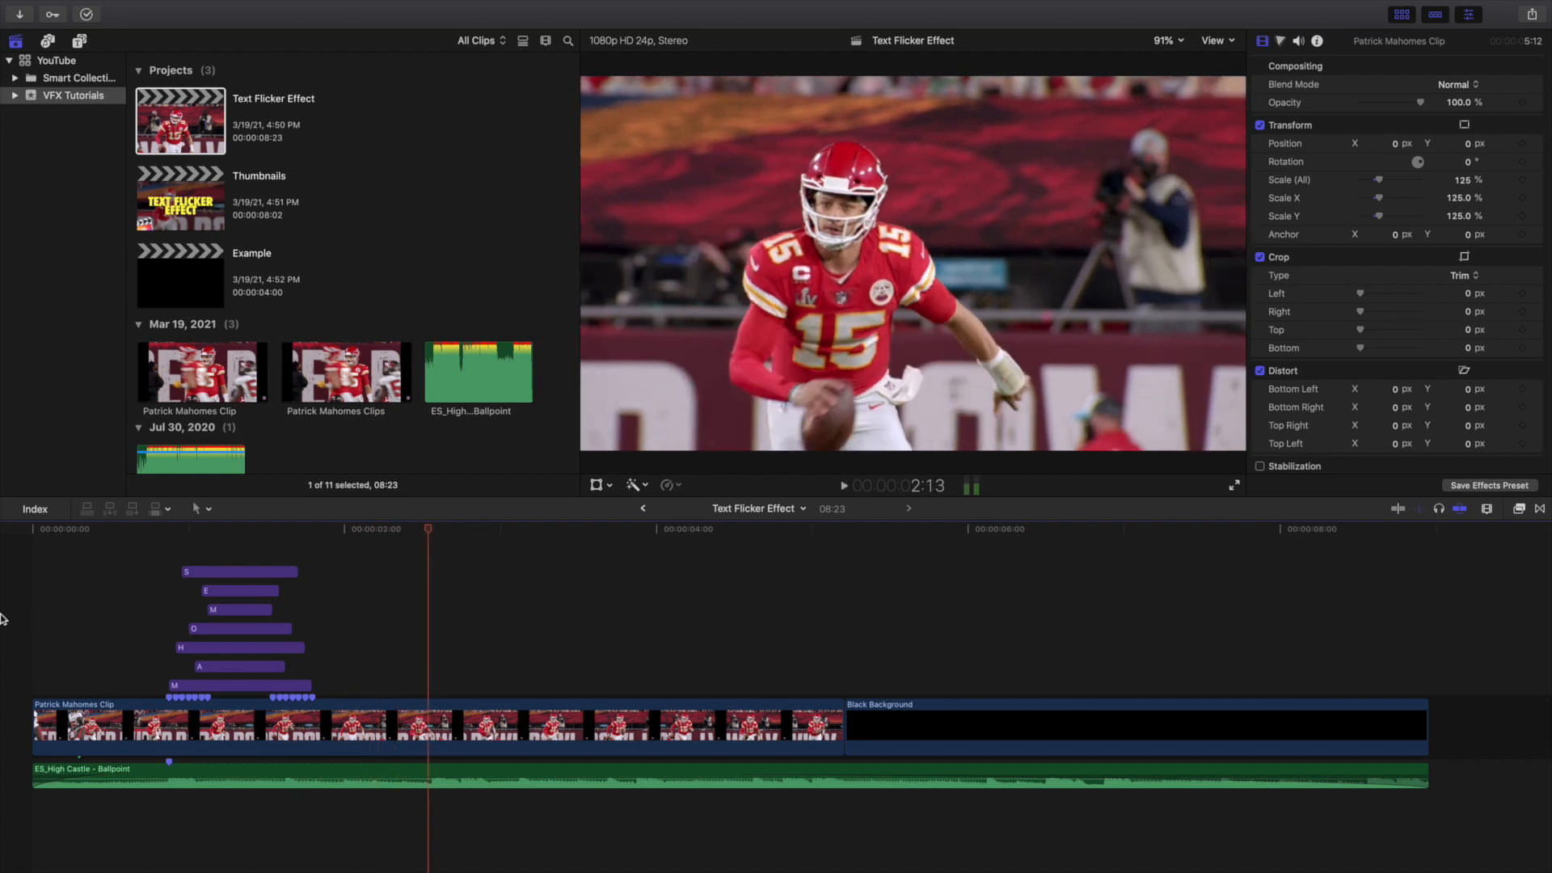